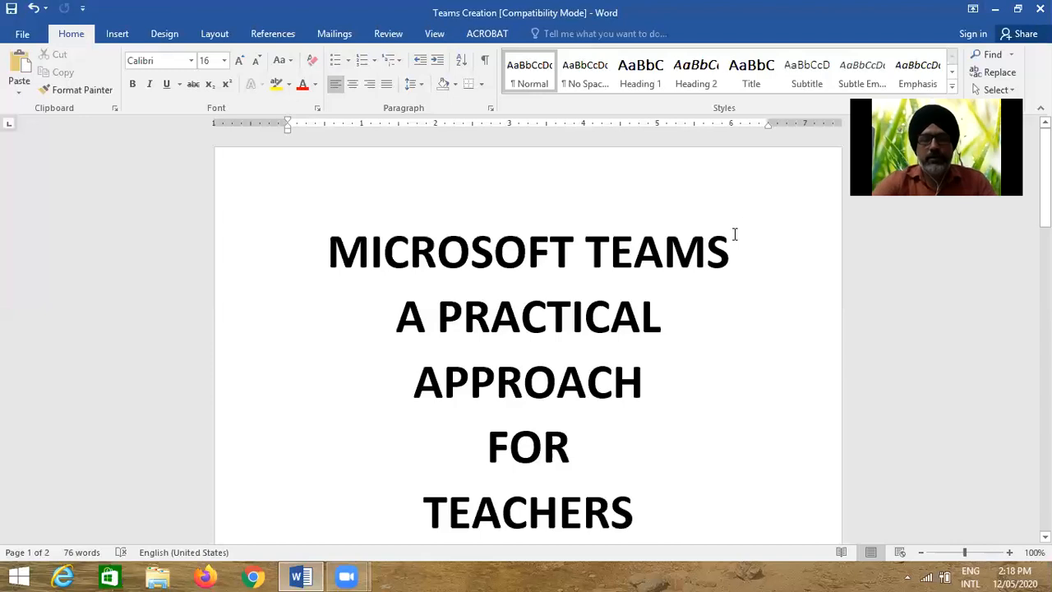
Scroll the 'Teams Creation' document down to the page 2 scenario tables of teachers, subjects and classes
{"action": "left_click", "coordinate": [691, 250]}
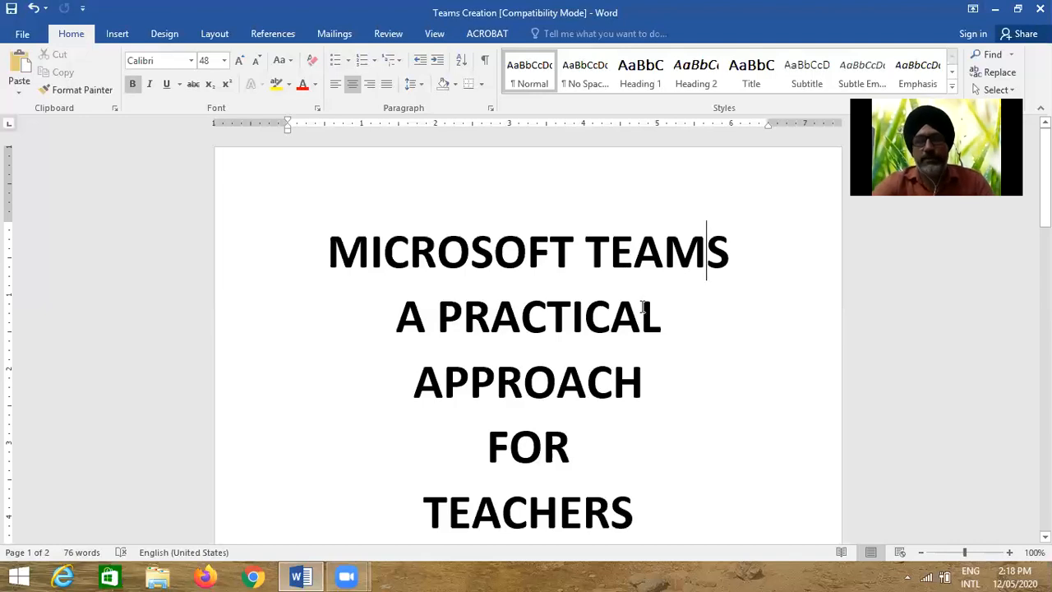
{"action": "scroll", "coordinate": [639, 311], "scroll_direction": "down", "scroll_amount": 5}
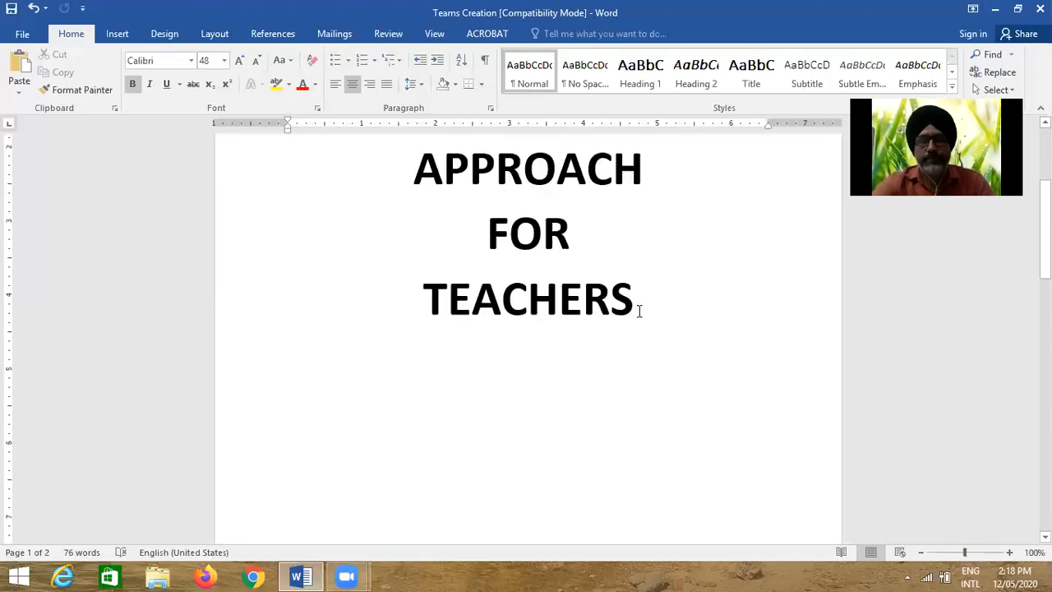
{"action": "scroll", "coordinate": [640, 311], "scroll_direction": "down", "scroll_amount": 10}
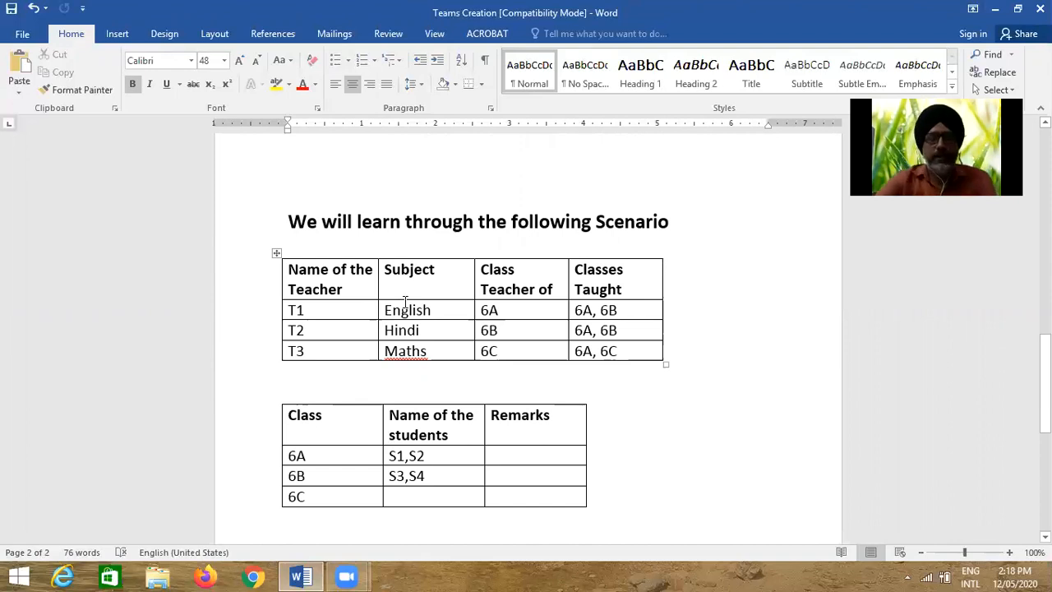
{"action": "left_click", "coordinate": [310, 311]}
{"action": "left_click", "coordinate": [316, 335]}
{"action": "left_click", "coordinate": [317, 352]}
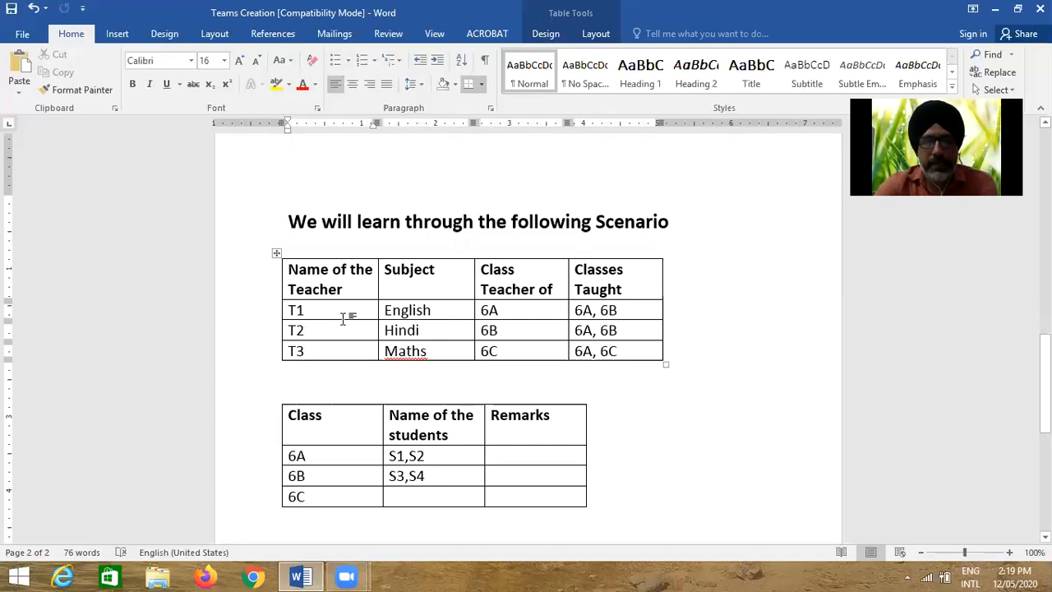
{"action": "left_click", "coordinate": [416, 310]}
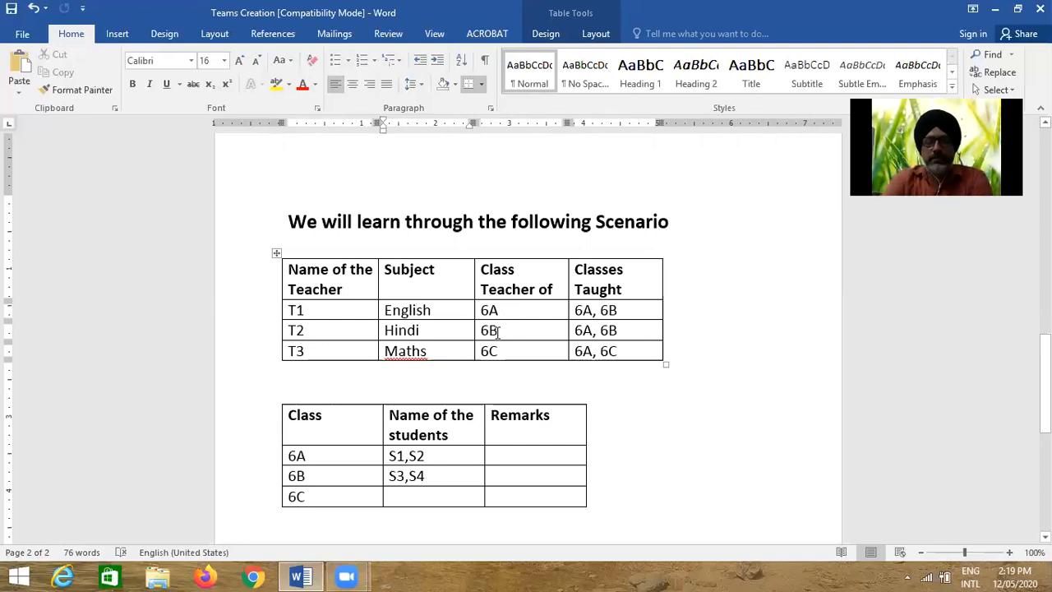
{"action": "left_click", "coordinate": [564, 233]}
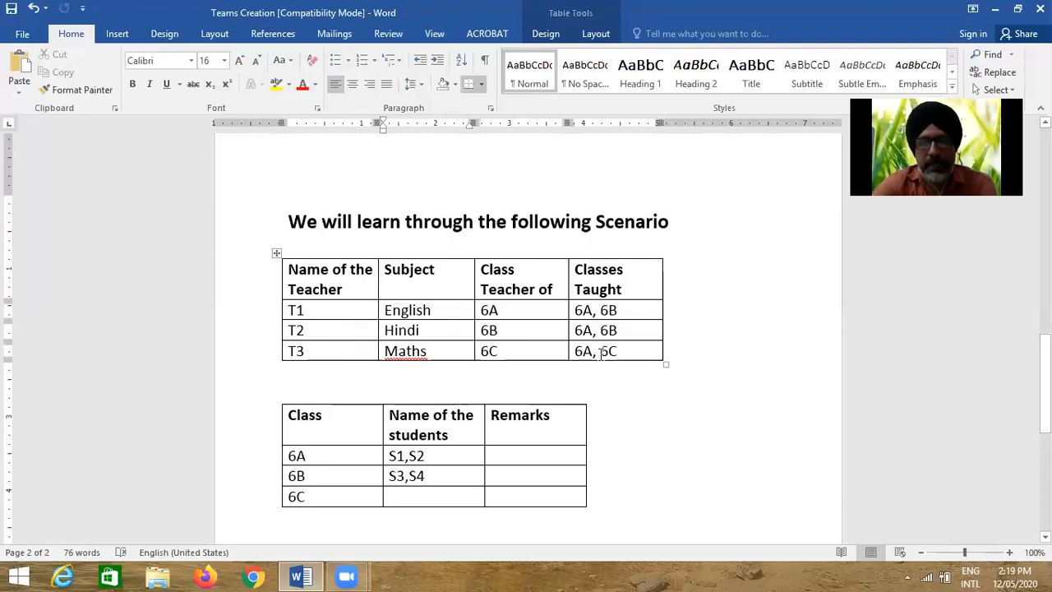
{"action": "left_click", "coordinate": [376, 437]}
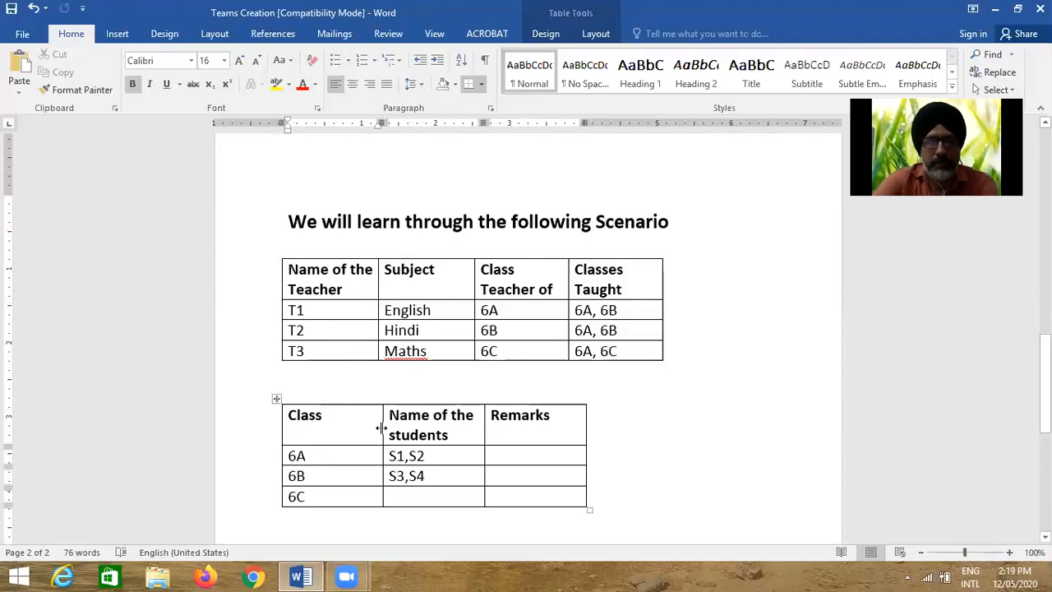
{"action": "scroll", "coordinate": [381, 445], "scroll_direction": "down", "scroll_amount": 1}
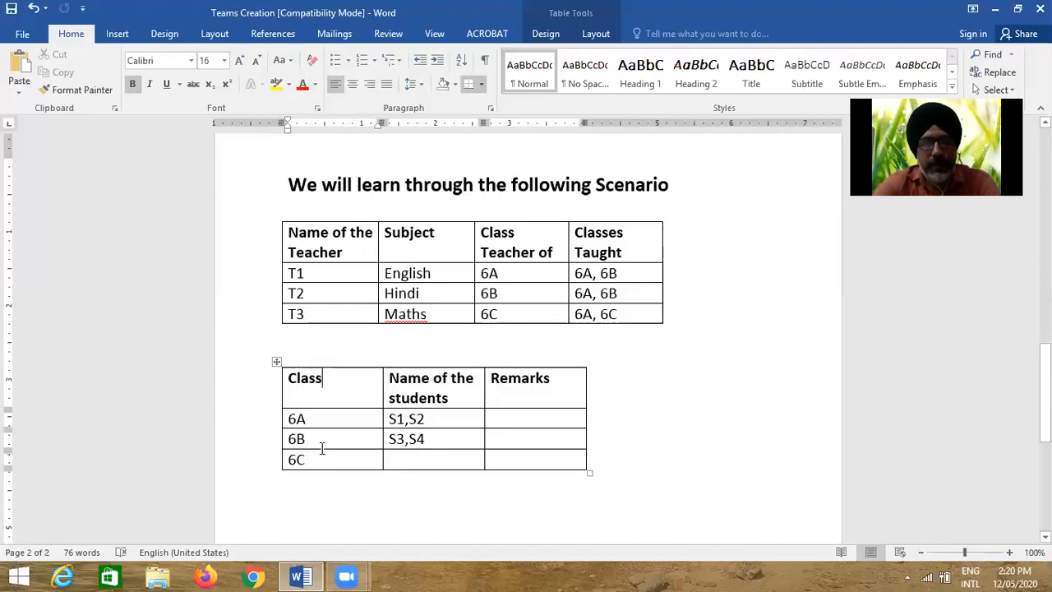
{"action": "left_click", "coordinate": [439, 461]}
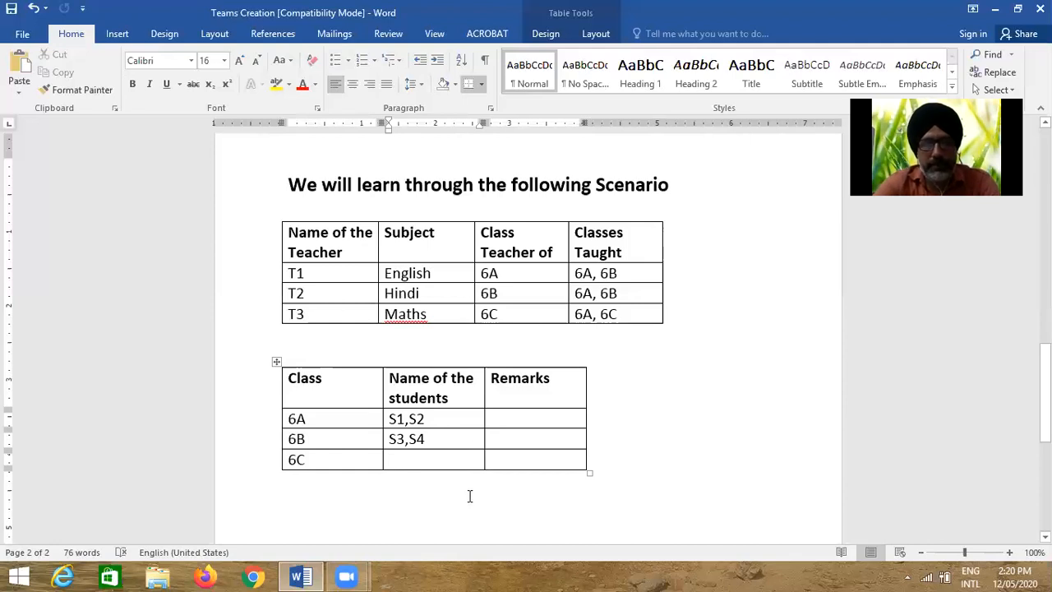
{"action": "scroll", "coordinate": [470, 496], "scroll_direction": "down", "scroll_amount": 5}
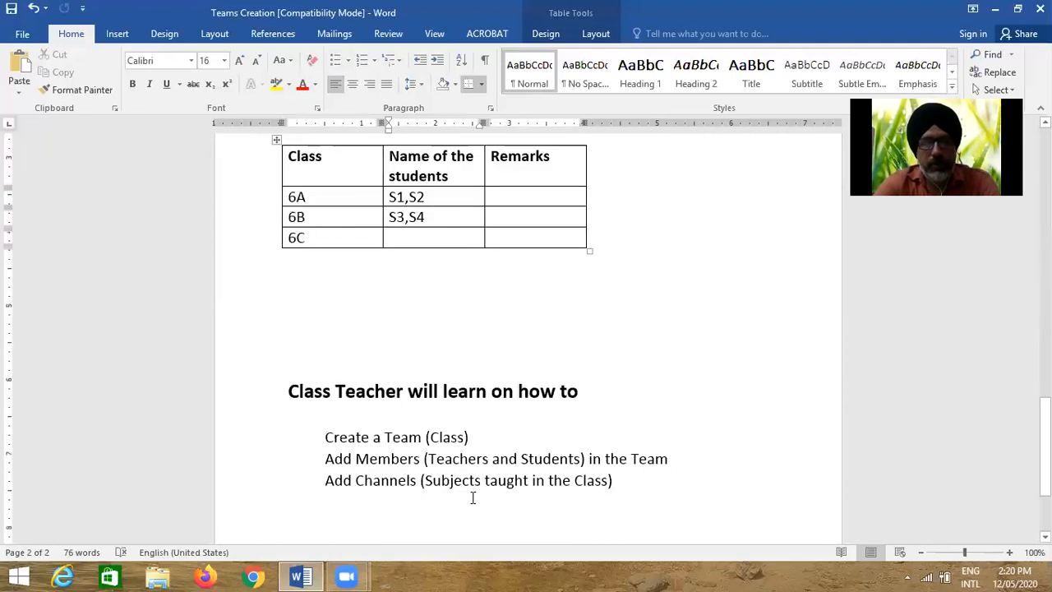
Scroll to the 'Class Teacher will learn on how to' list, briefly selecting the word 'Class'
{"action": "scroll", "coordinate": [473, 497], "scroll_direction": "down", "scroll_amount": 3}
{"action": "scroll", "coordinate": [473, 497], "scroll_direction": "down", "scroll_amount": 1}
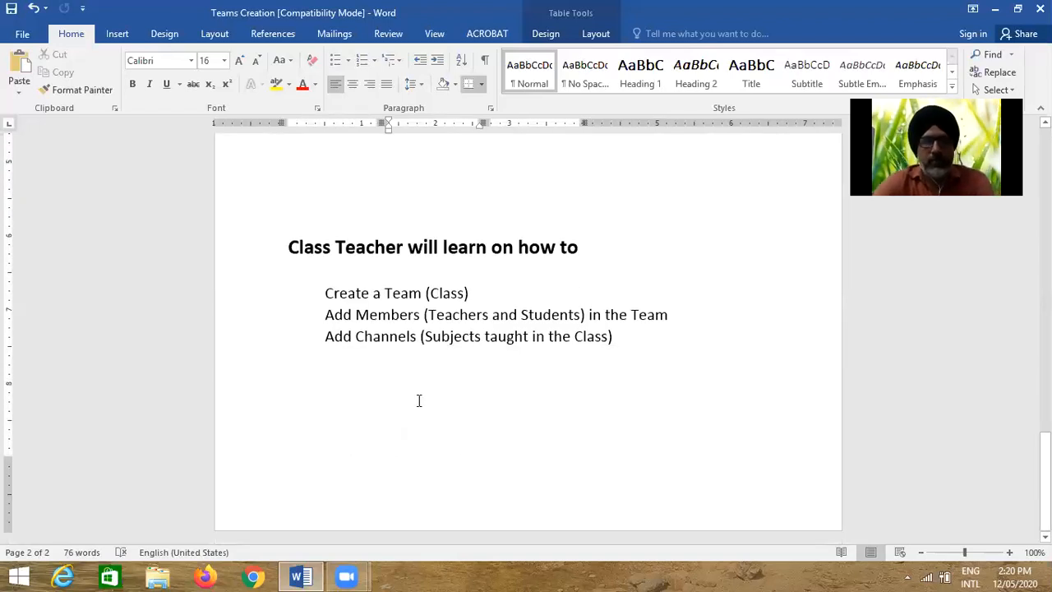
{"action": "double_click", "coordinate": [454, 292]}
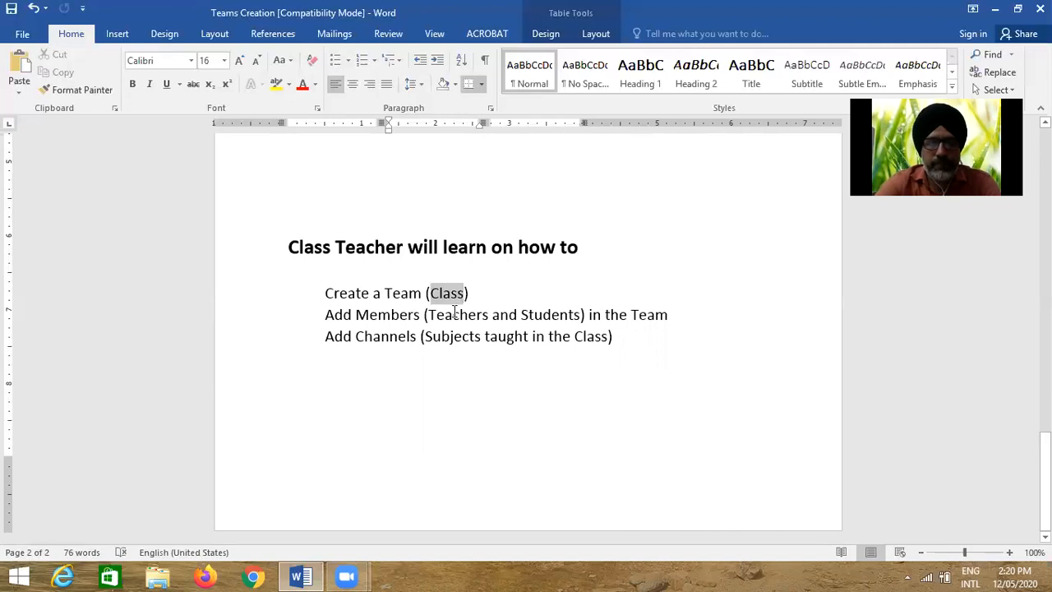
{"action": "left_click", "coordinate": [342, 321]}
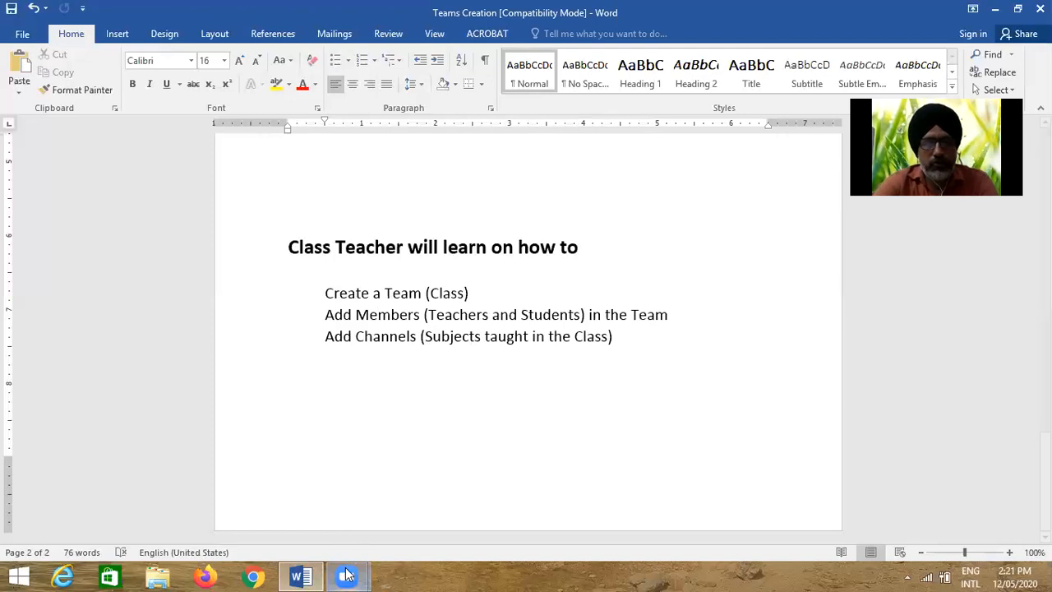
Launch Google Chrome from the taskbar, opening a new Google search tab
{"action": "mouse_move", "coordinate": [347, 575]}
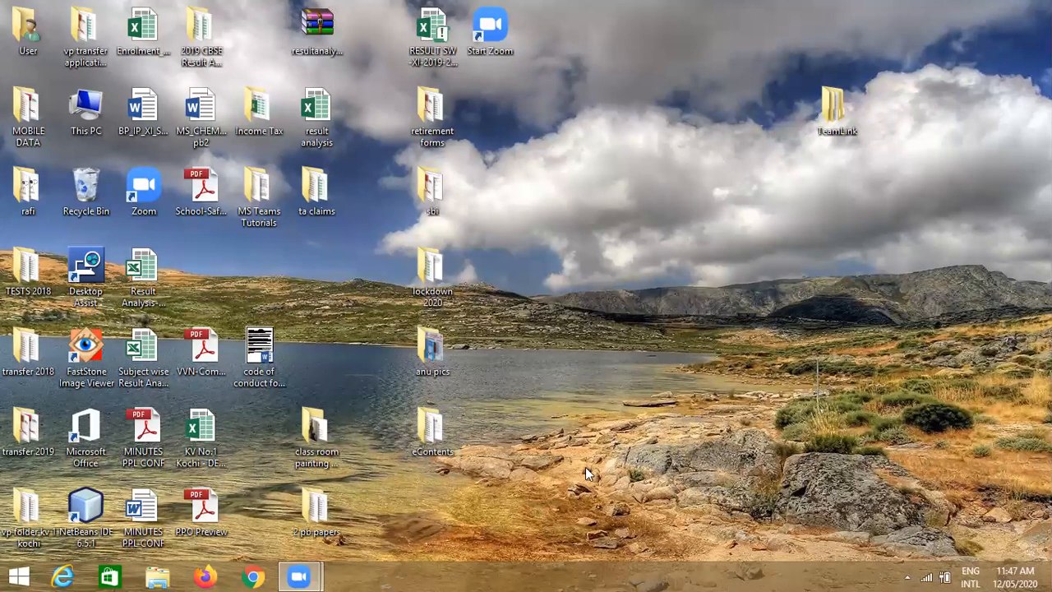
{"action": "left_click", "coordinate": [252, 576]}
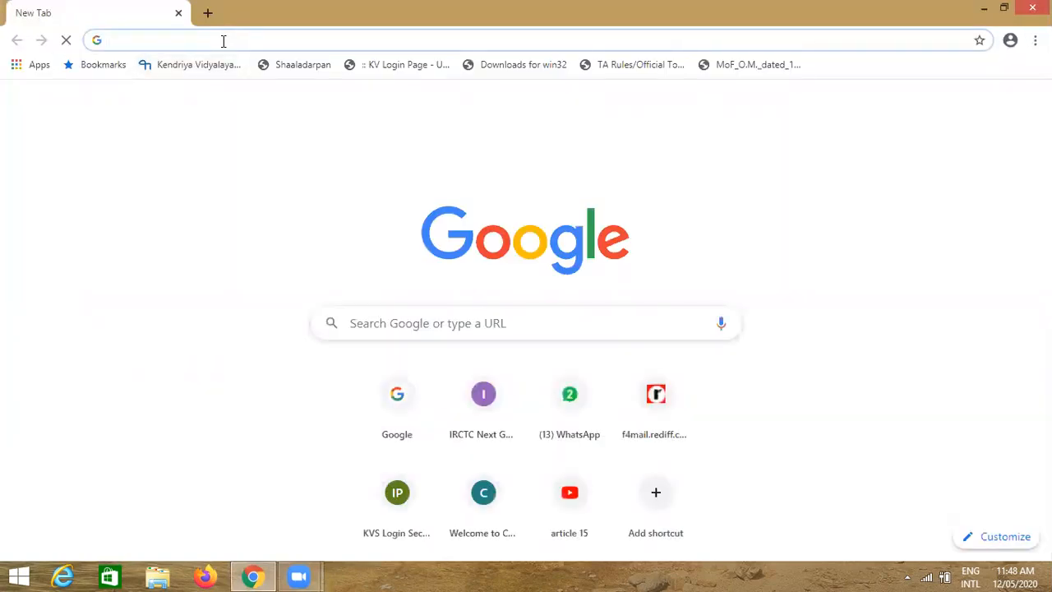
Go to teams.microsoft.com by typing 'tea' and accepting the address bar suggestion
{"action": "type", "text": "tea"}
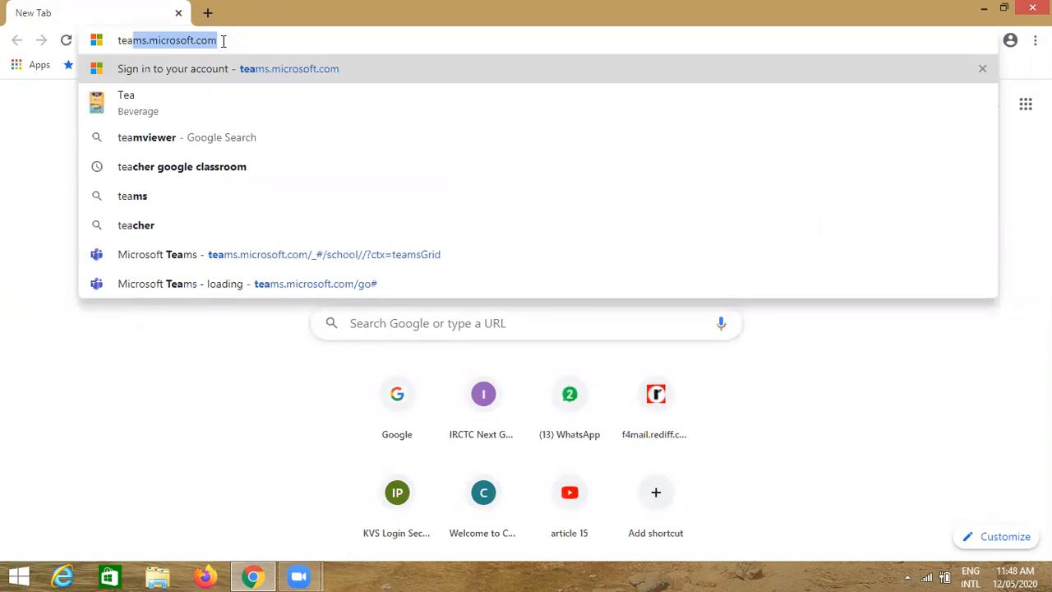
{"action": "key", "text": "Return"}
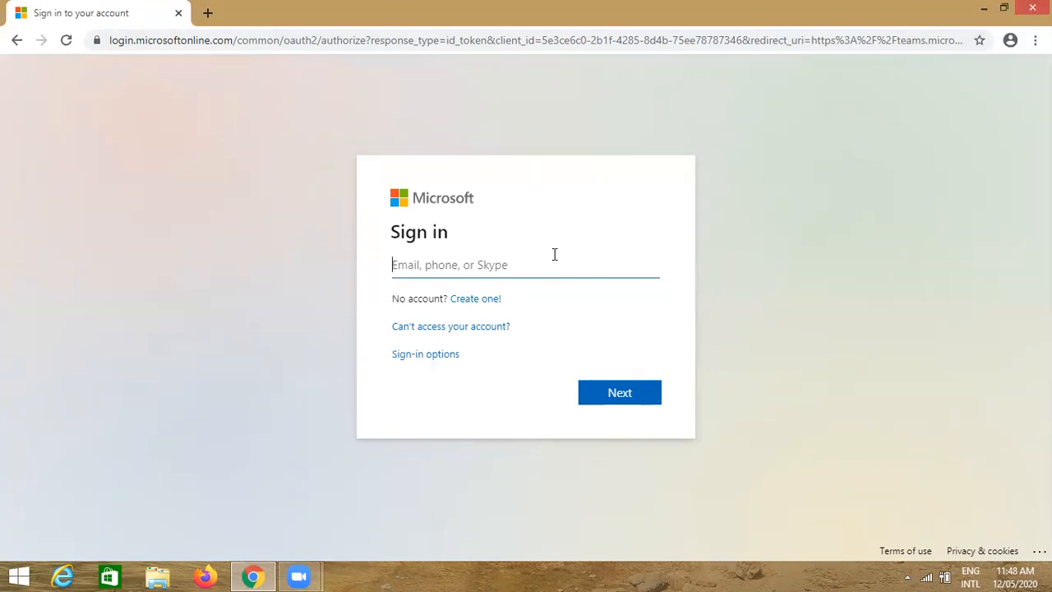
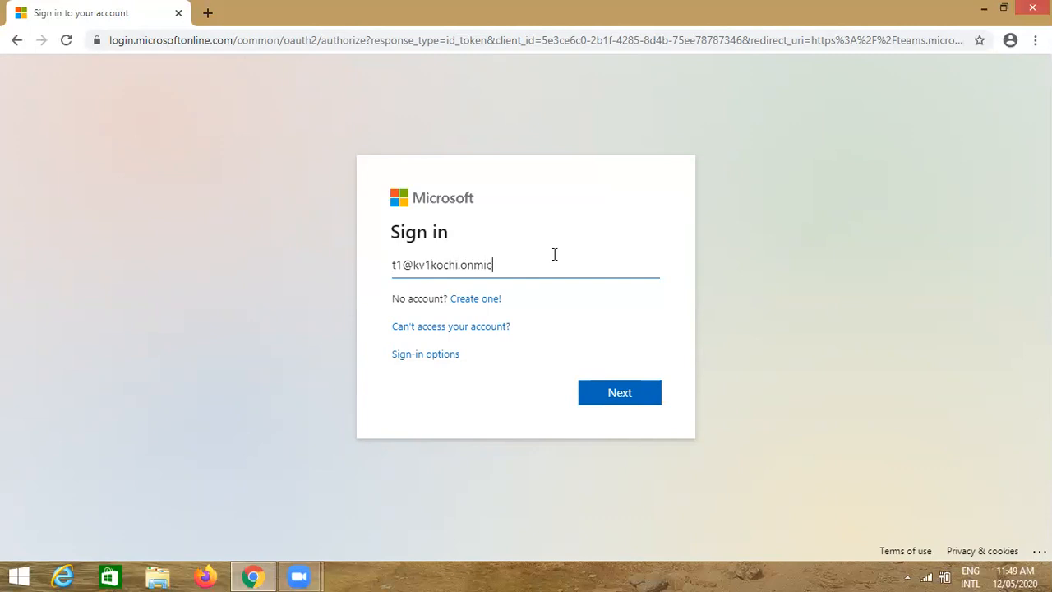
Sign in with the teacher's work e-mail and password, decline saving the password, and stay signed in
{"action": "left_click", "coordinate": [625, 395]}
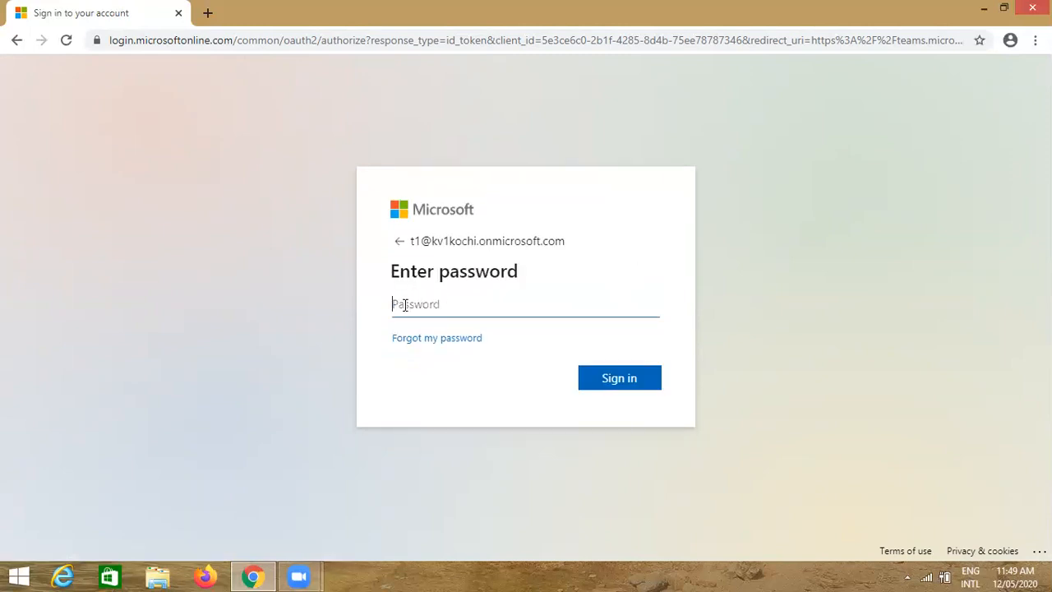
{"action": "type", "text": "••••••"}
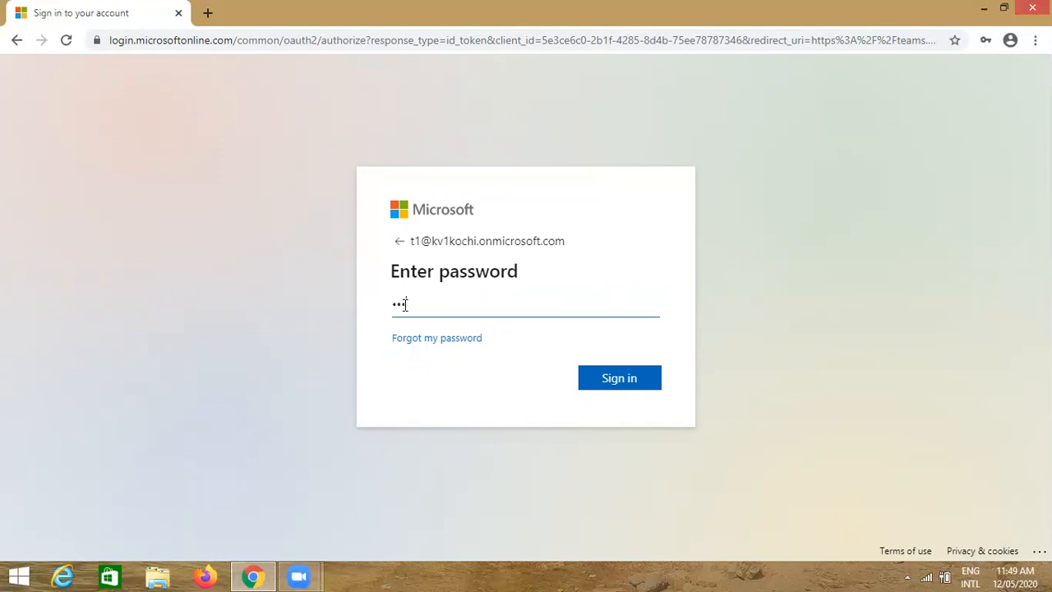
{"action": "type", "text": "•••••"}
{"action": "left_click", "coordinate": [619, 380]}
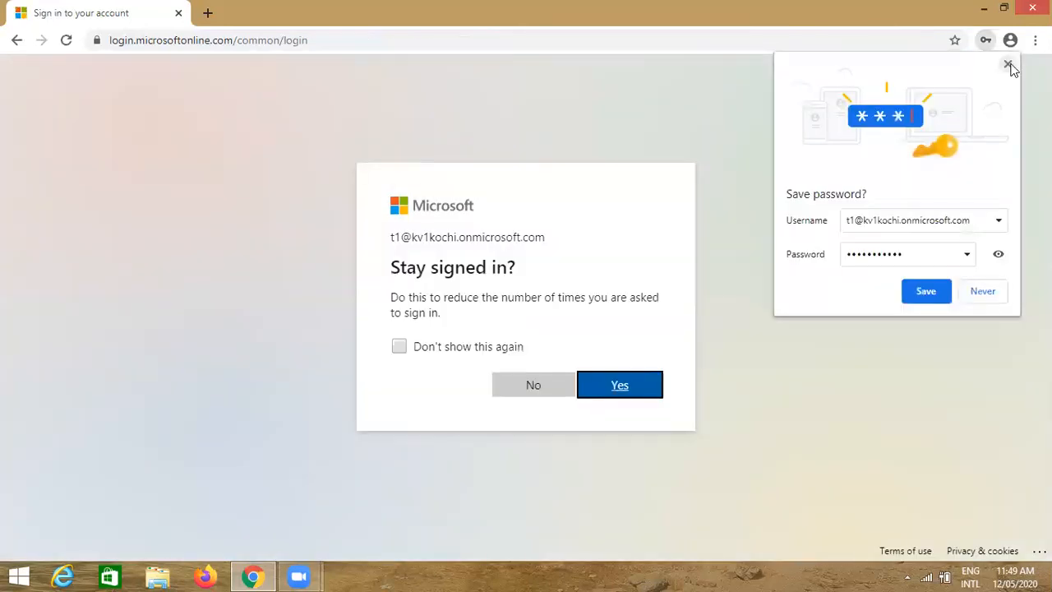
{"action": "left_click", "coordinate": [1008, 64]}
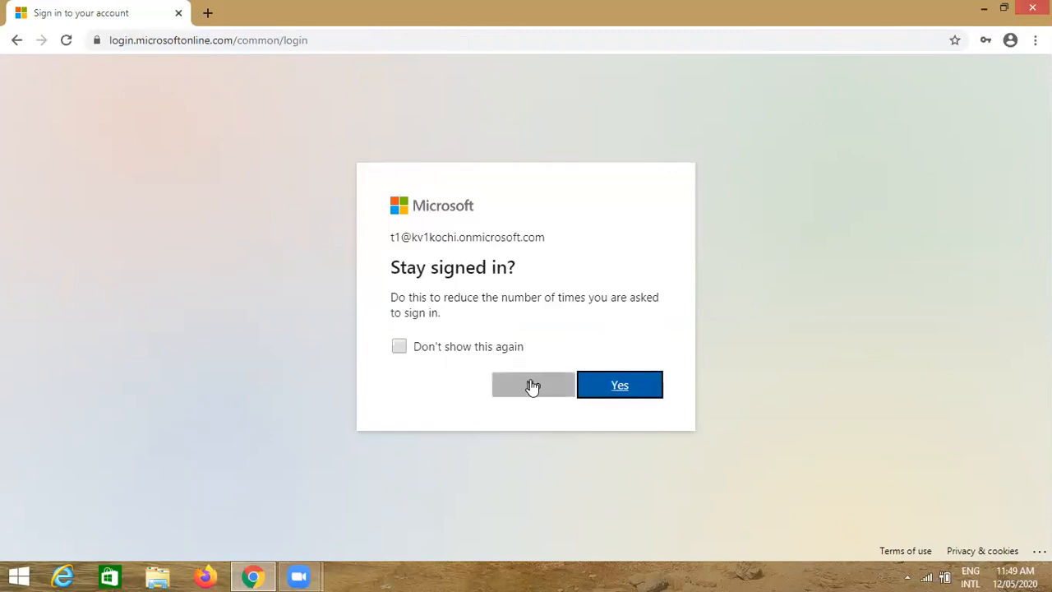
{"action": "left_click", "coordinate": [609, 388]}
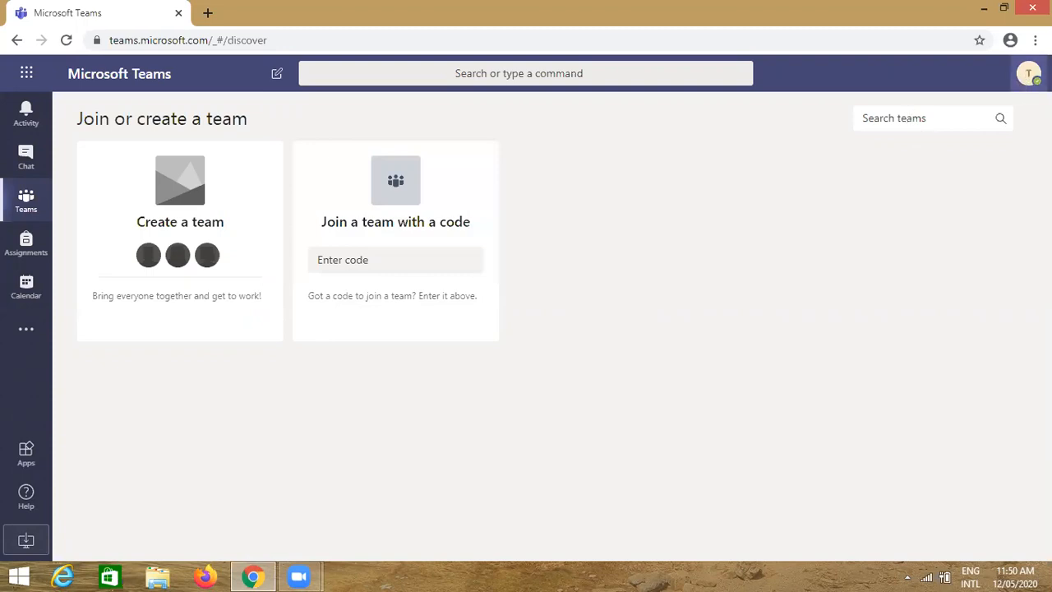
{"action": "left_click", "coordinate": [1026, 82]}
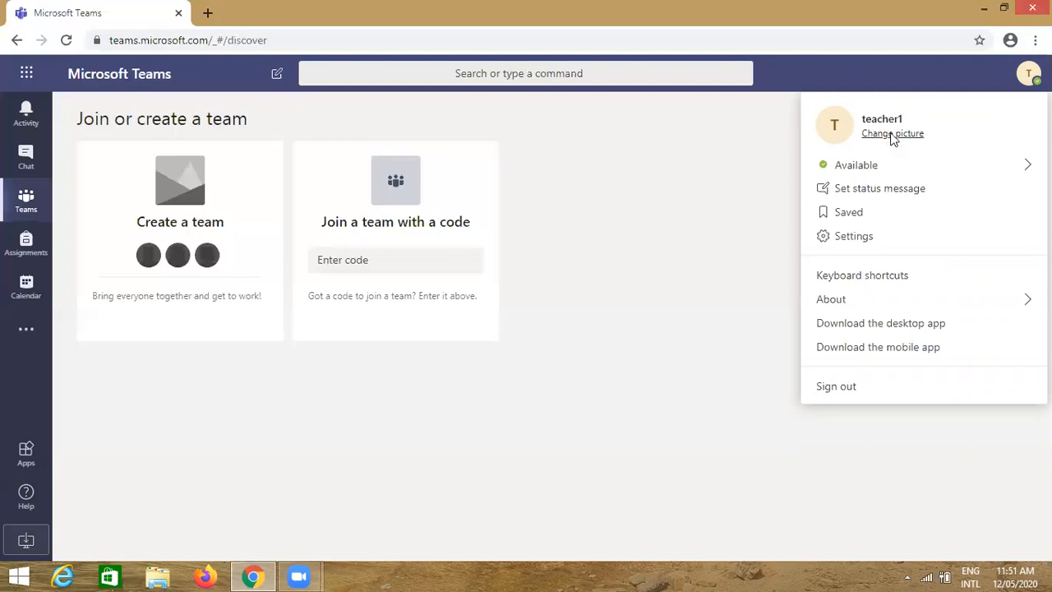
{"action": "left_click", "coordinate": [868, 152]}
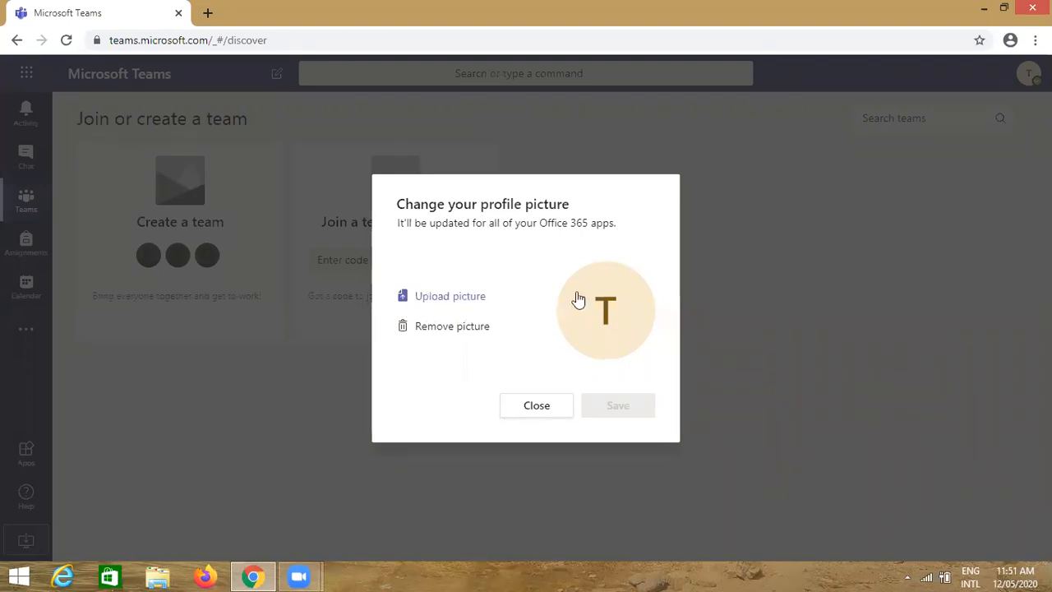
{"action": "left_click", "coordinate": [535, 411]}
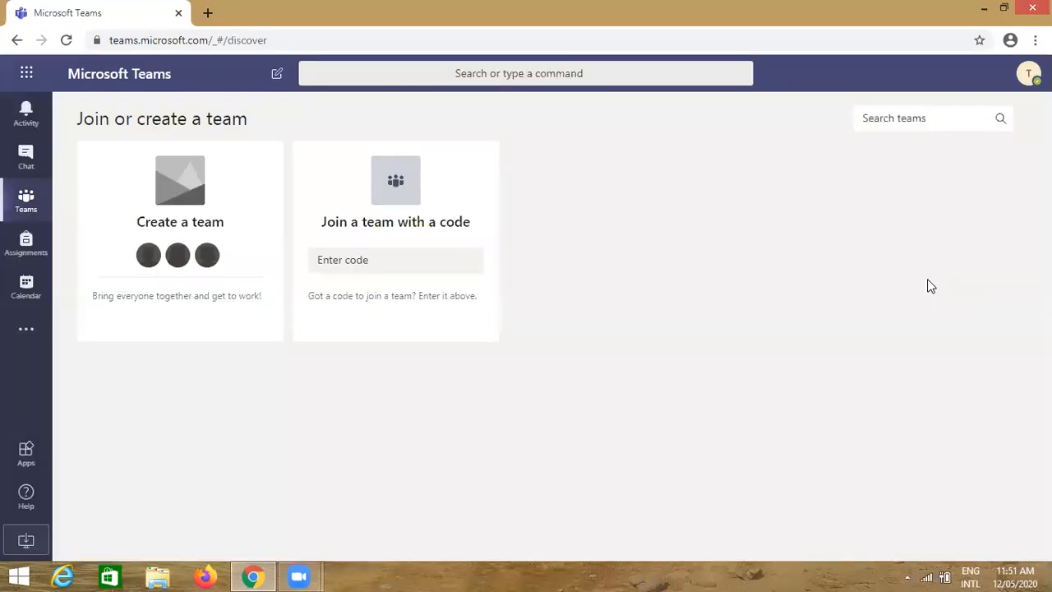
{"action": "left_click", "coordinate": [1029, 78]}
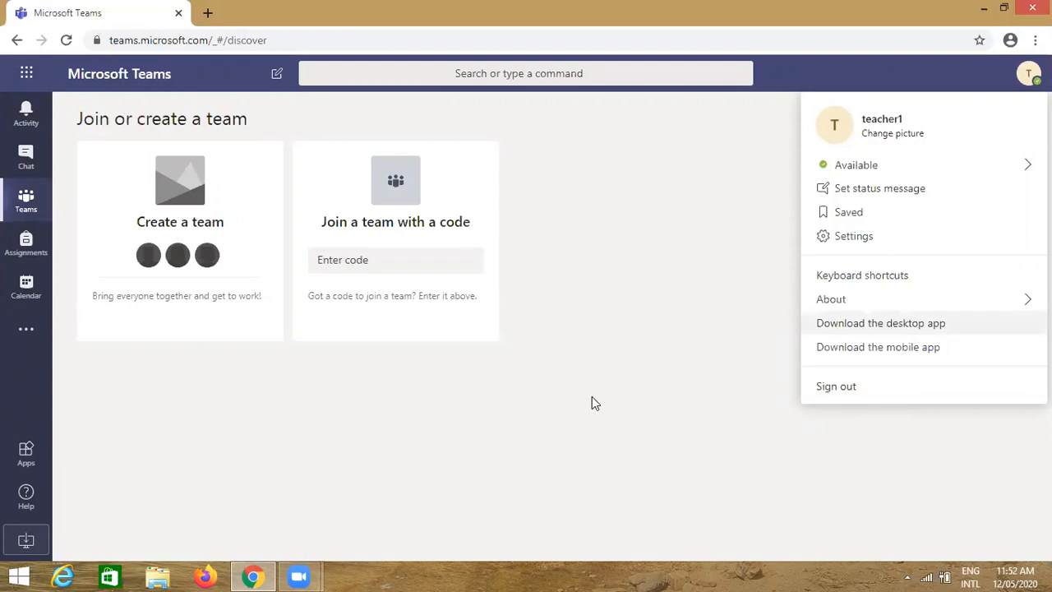
{"action": "left_click", "coordinate": [570, 430]}
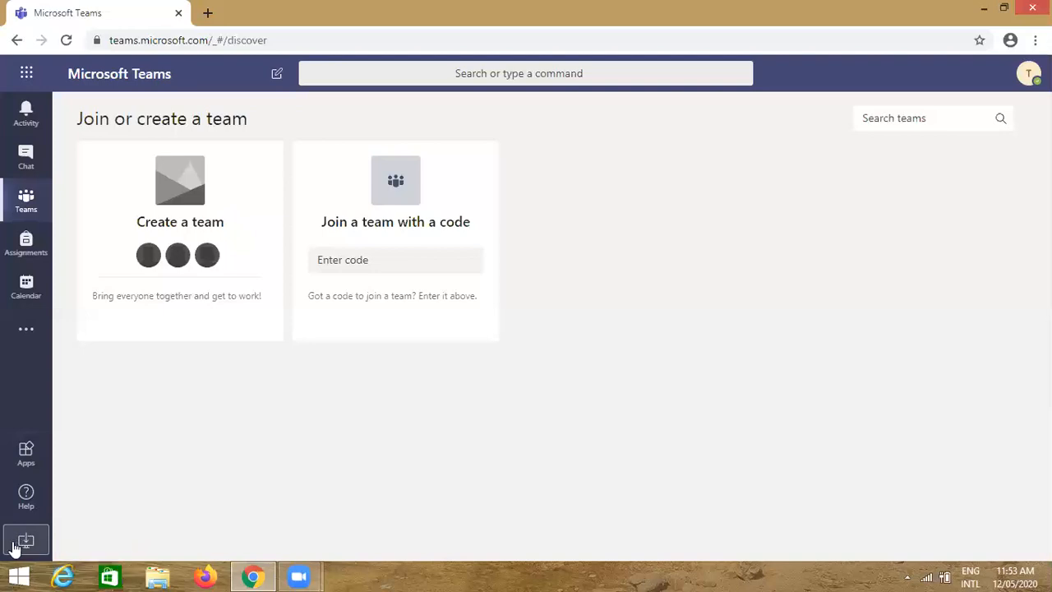
{"action": "left_click", "coordinate": [27, 205]}
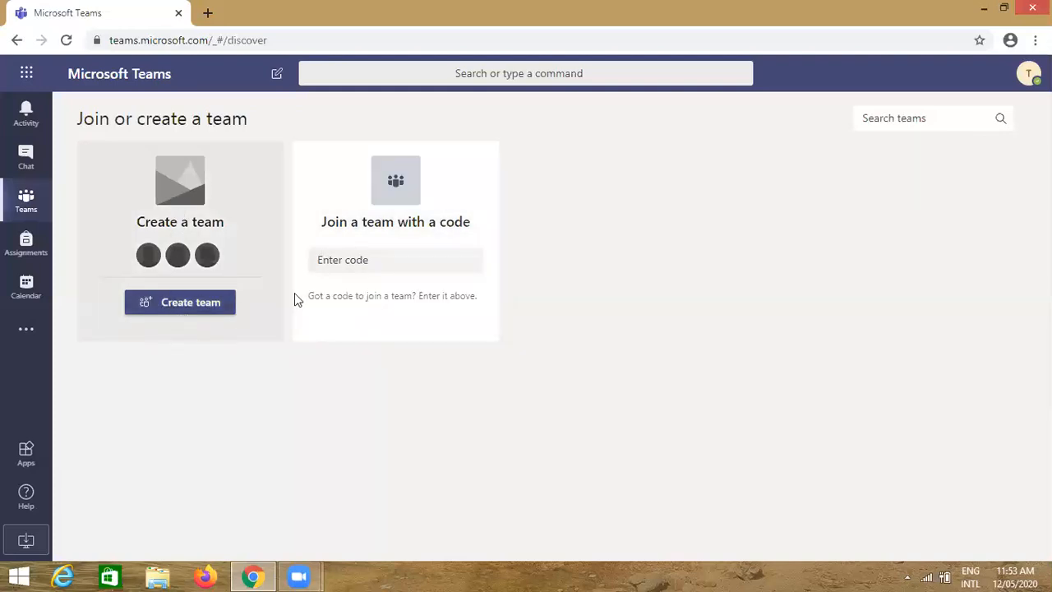
Leave the join code field and start a new team from the Create a team card
{"action": "left_click", "coordinate": [346, 261]}
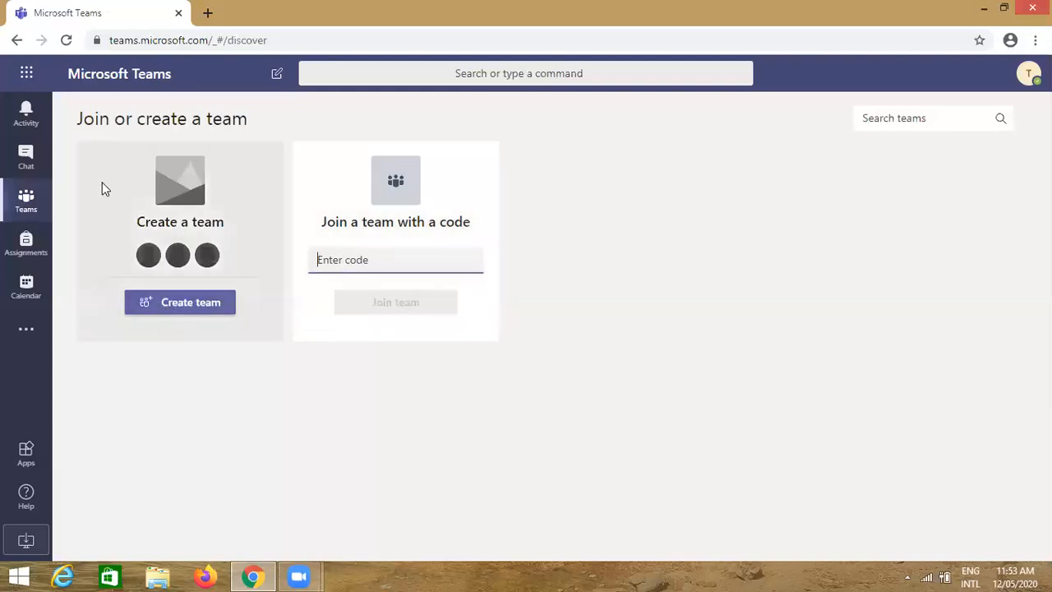
{"action": "left_click", "coordinate": [90, 153]}
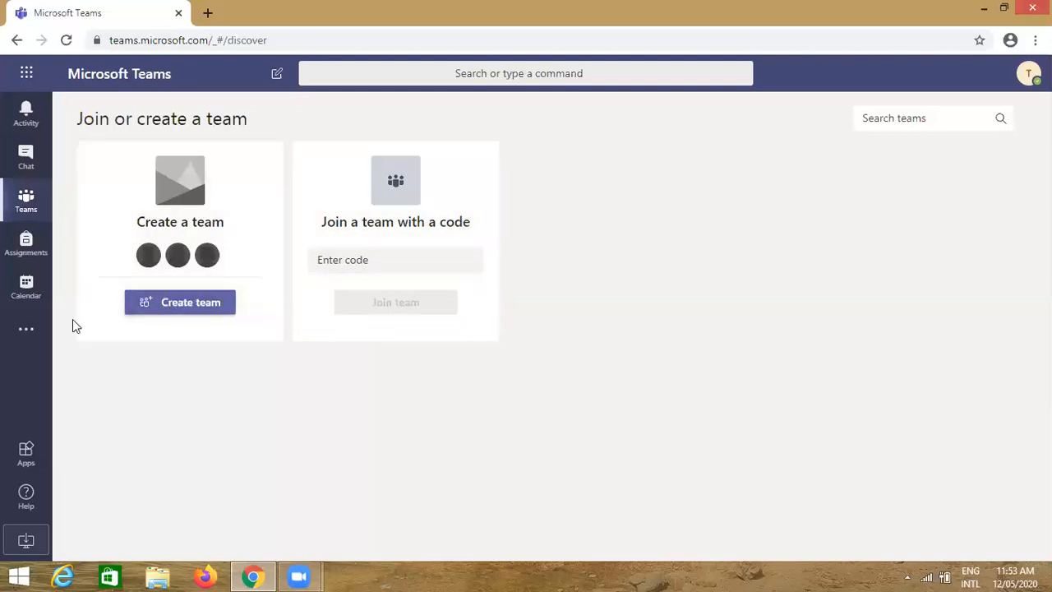
{"action": "left_click", "coordinate": [177, 312]}
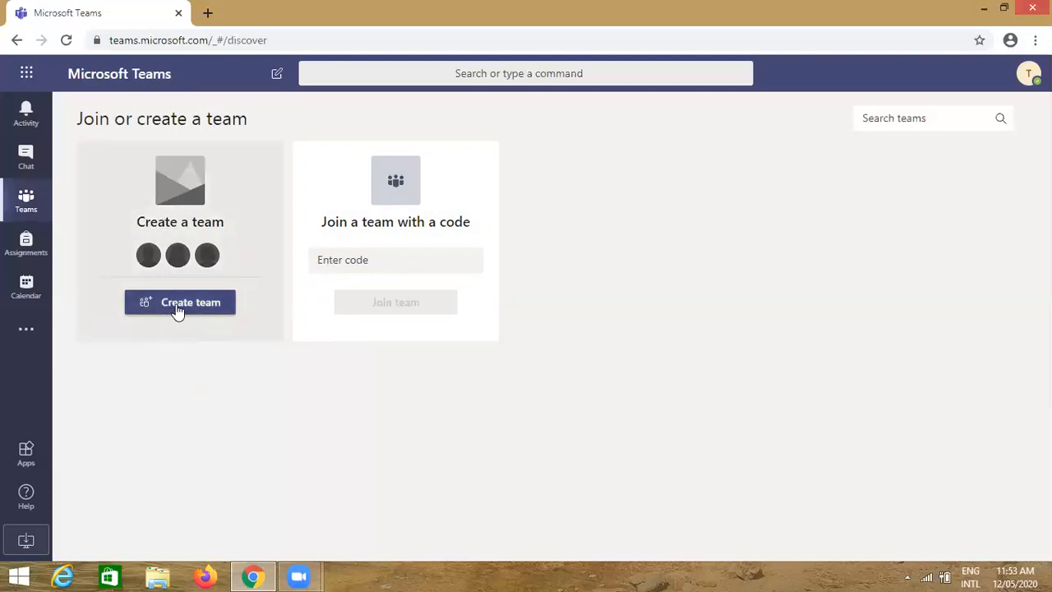
{"action": "left_click", "coordinate": [177, 310]}
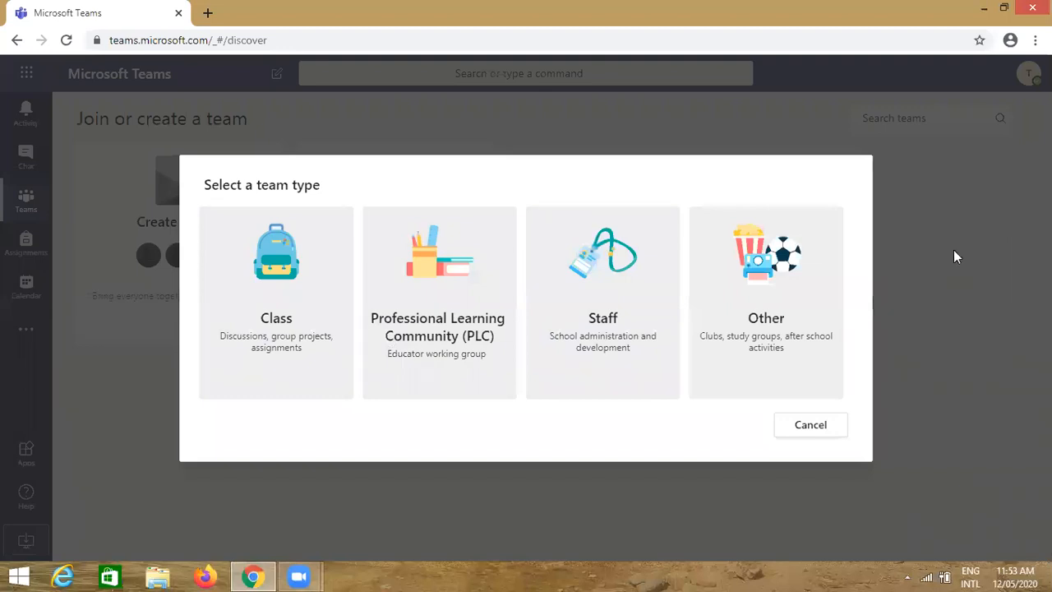
Choose the Class team type, name the team 6A, and create it
{"action": "left_click", "coordinate": [274, 311]}
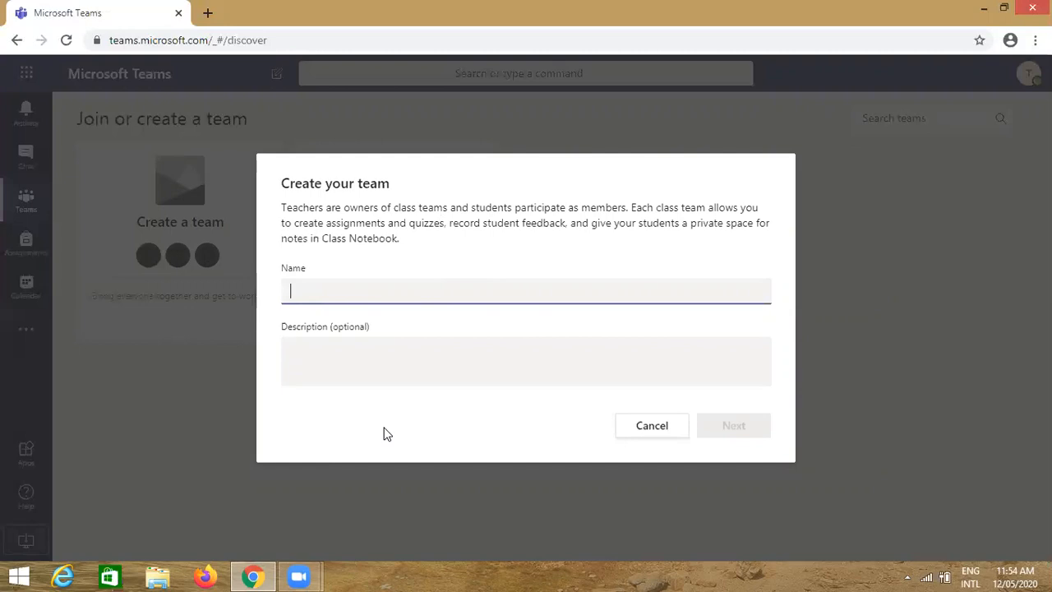
{"action": "type", "text": "6"}
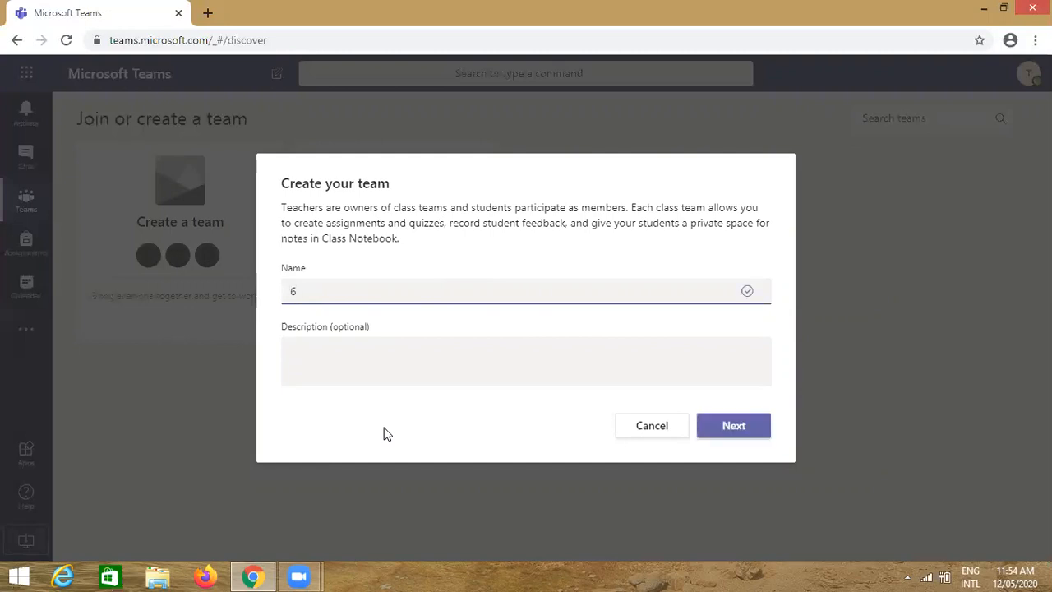
{"action": "type", "text": "A"}
{"action": "left_click", "coordinate": [326, 331]}
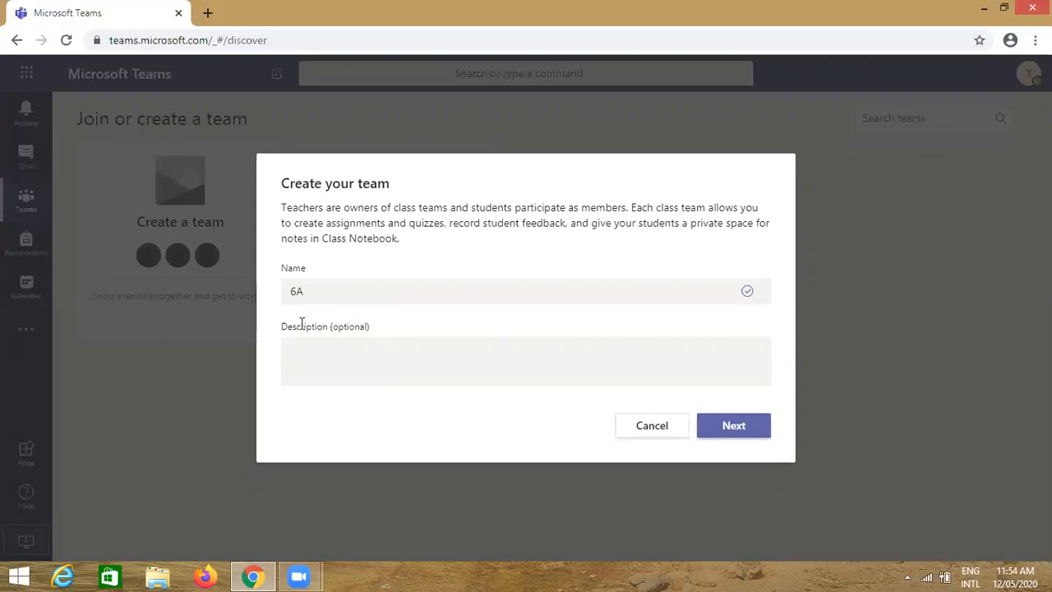
{"action": "left_click", "coordinate": [308, 292]}
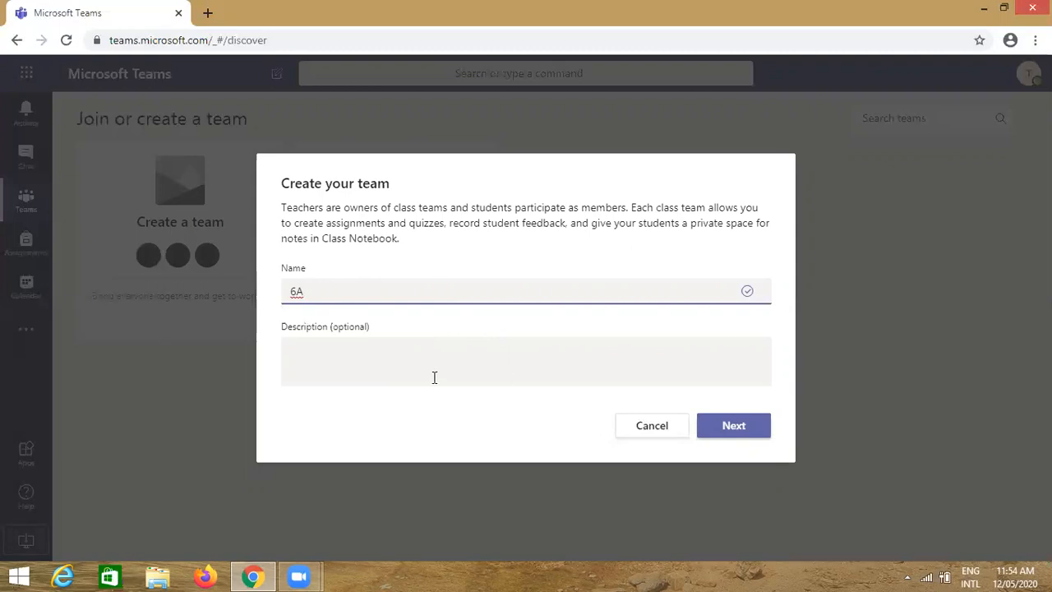
{"action": "left_click", "coordinate": [736, 436]}
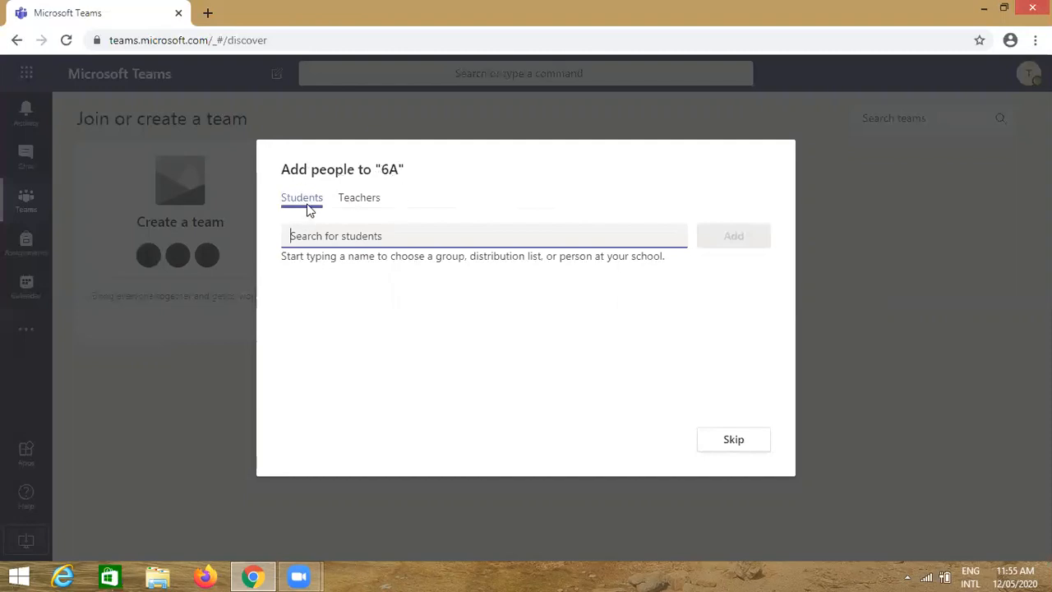
Look over the Students and Teachers tabs of Add people to 6A, then skip adding anyone
{"action": "left_click", "coordinate": [358, 200]}
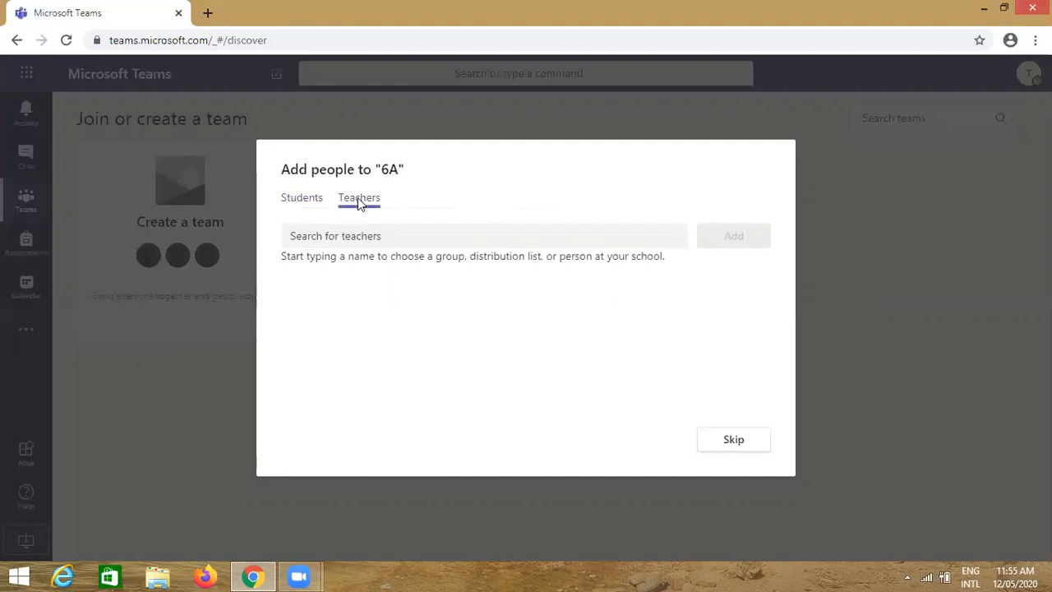
{"action": "left_click", "coordinate": [297, 204]}
{"action": "left_click", "coordinate": [357, 212]}
{"action": "left_click", "coordinate": [734, 440]}
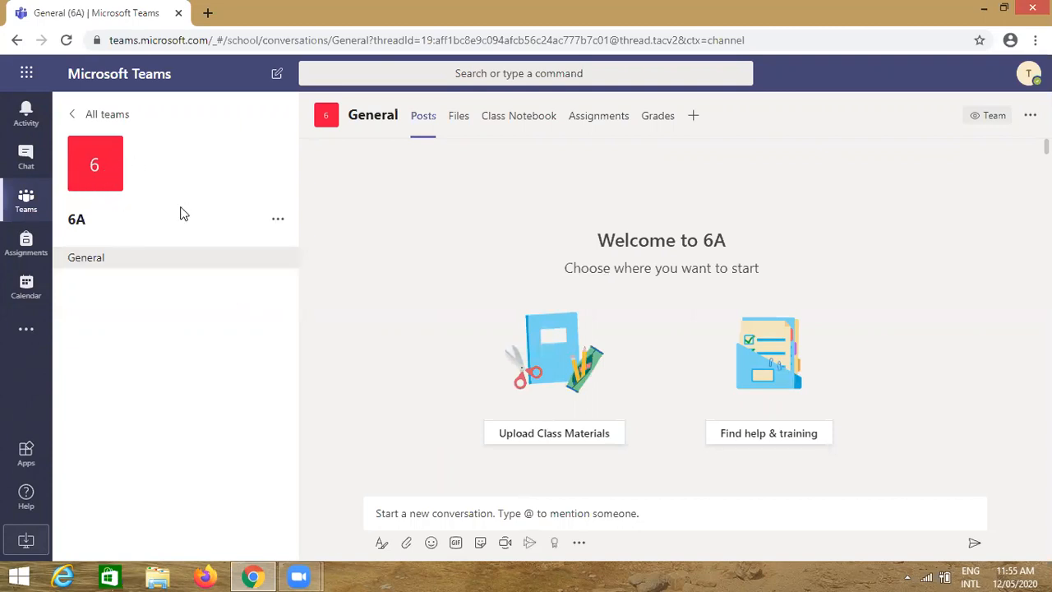
Open the more options (...) menu beside the 6A team name
{"action": "mouse_move", "coordinate": [99, 164]}
{"action": "left_click", "coordinate": [278, 224]}
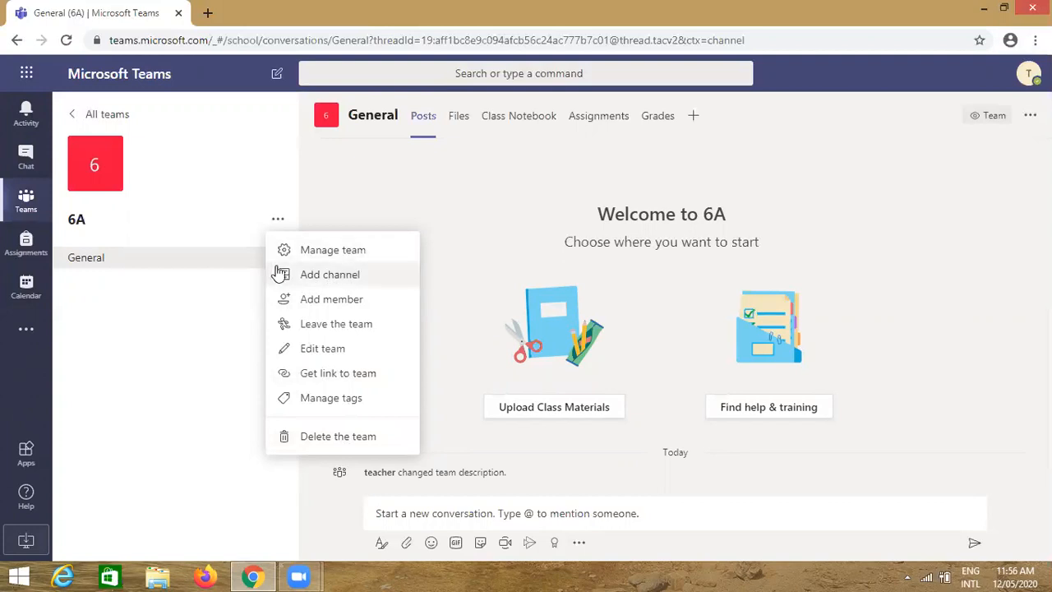
Open Manage team for 6A and start adding members from its Members view
{"action": "left_click", "coordinate": [343, 254]}
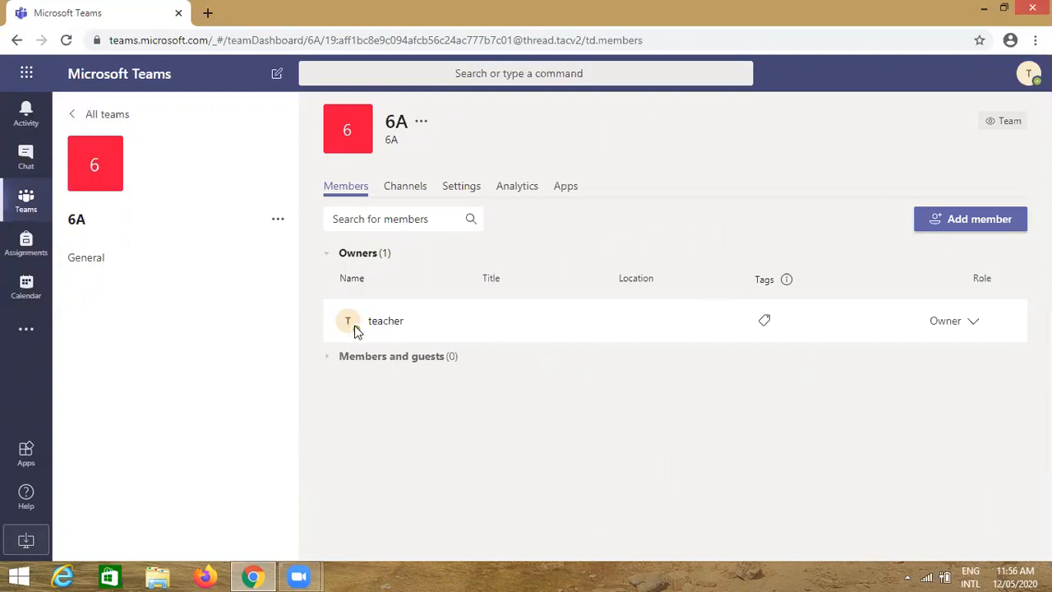
{"action": "mouse_move", "coordinate": [356, 329]}
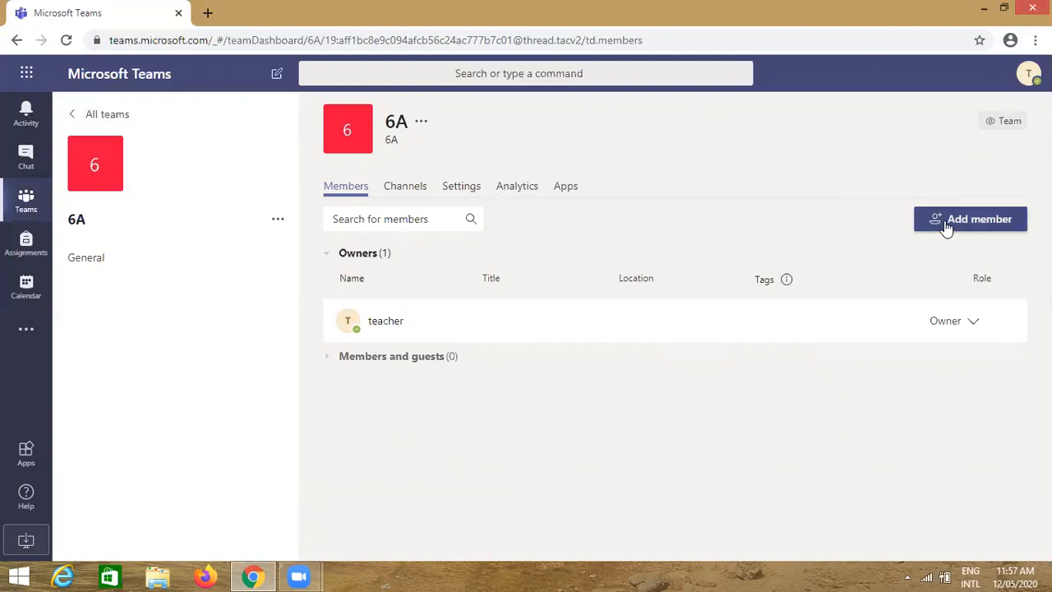
{"action": "left_click", "coordinate": [972, 231]}
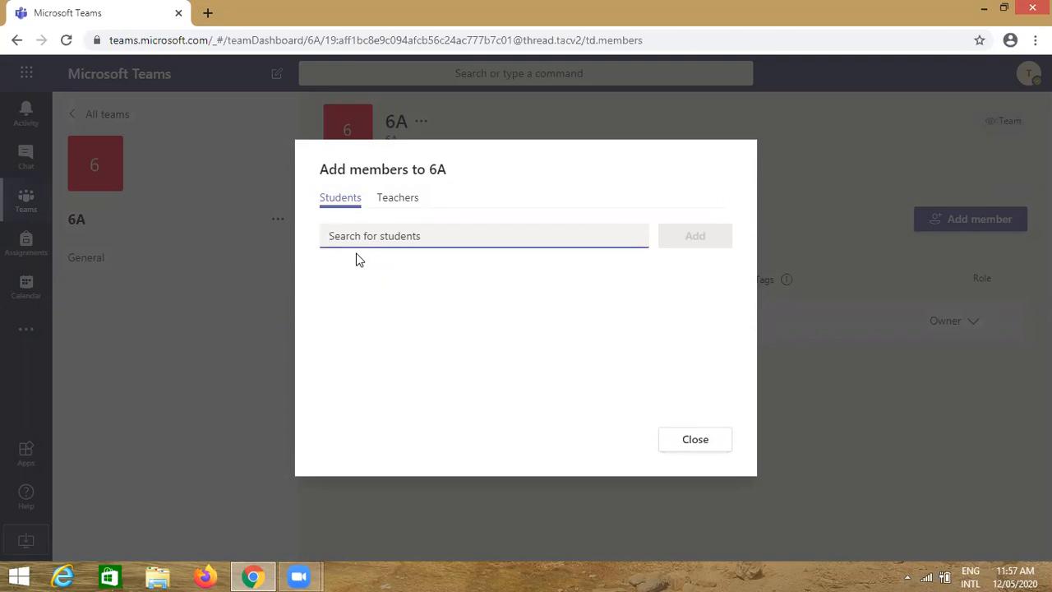
Search for 'student' and add two of the suggested students as 6A members
{"action": "type", "text": "s"}
{"action": "type", "text": "@"}
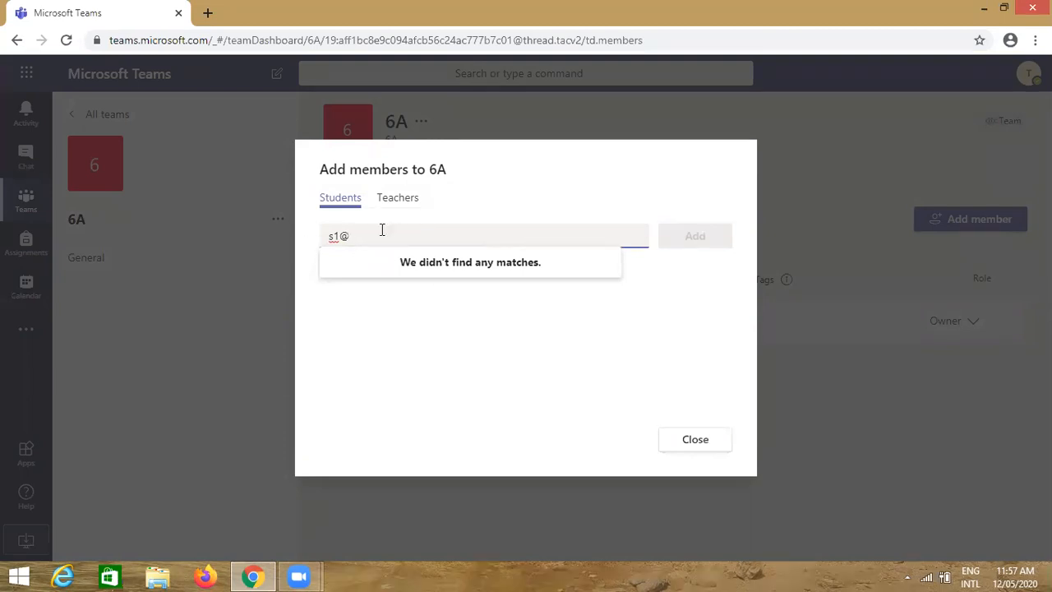
{"action": "key", "text": "BackSpace"}
{"action": "key", "text": "BackSpace"}
{"action": "key", "text": "BackSpace"}
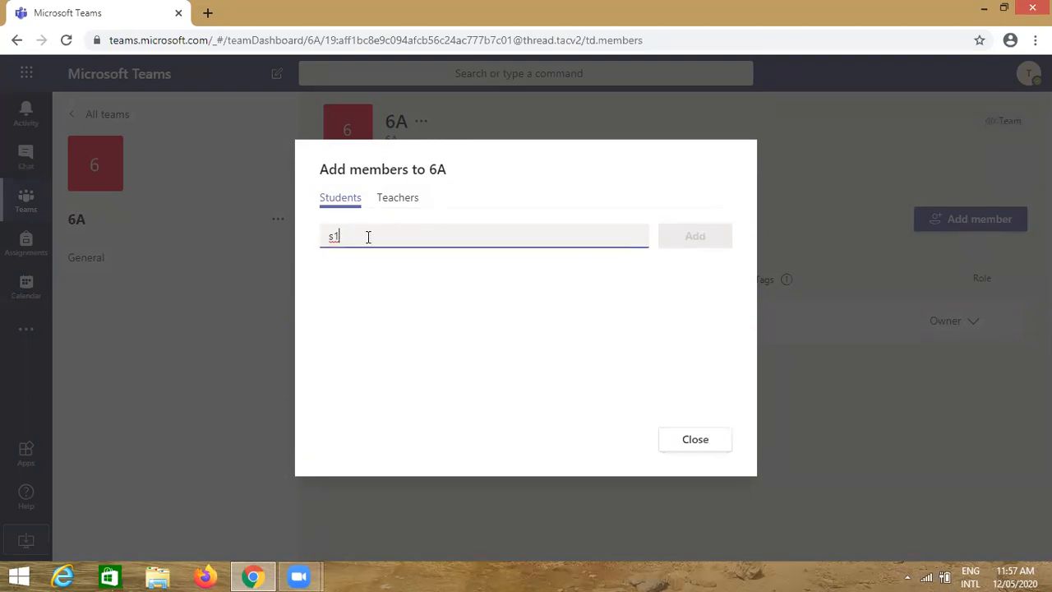
{"action": "type", "text": "s1"}
{"action": "key", "text": "BackSpace"}
{"action": "key", "text": "BackSpace"}
{"action": "type", "text": "student"}
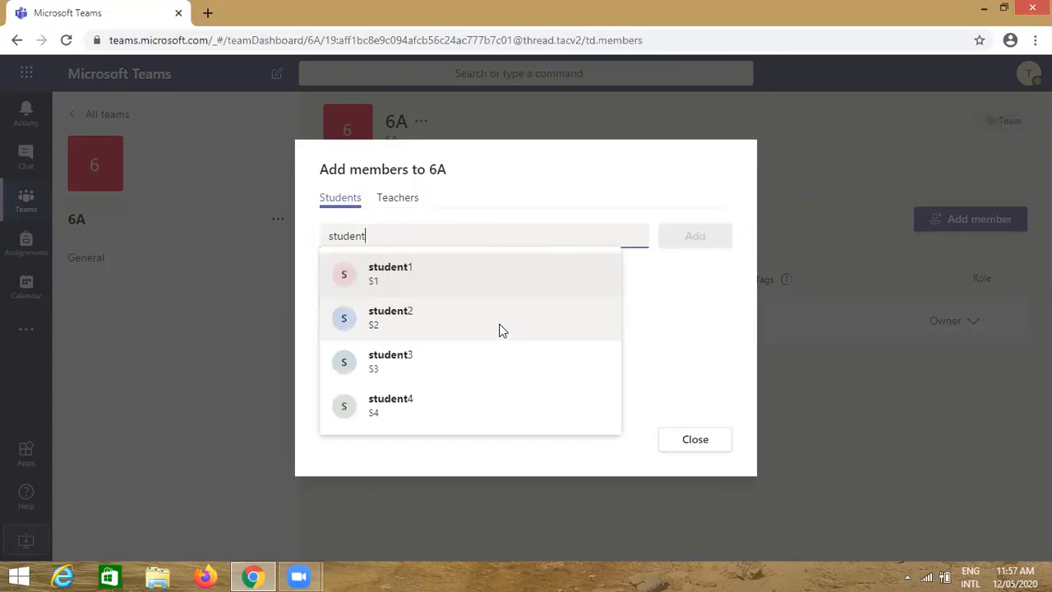
{"action": "left_click", "coordinate": [380, 284]}
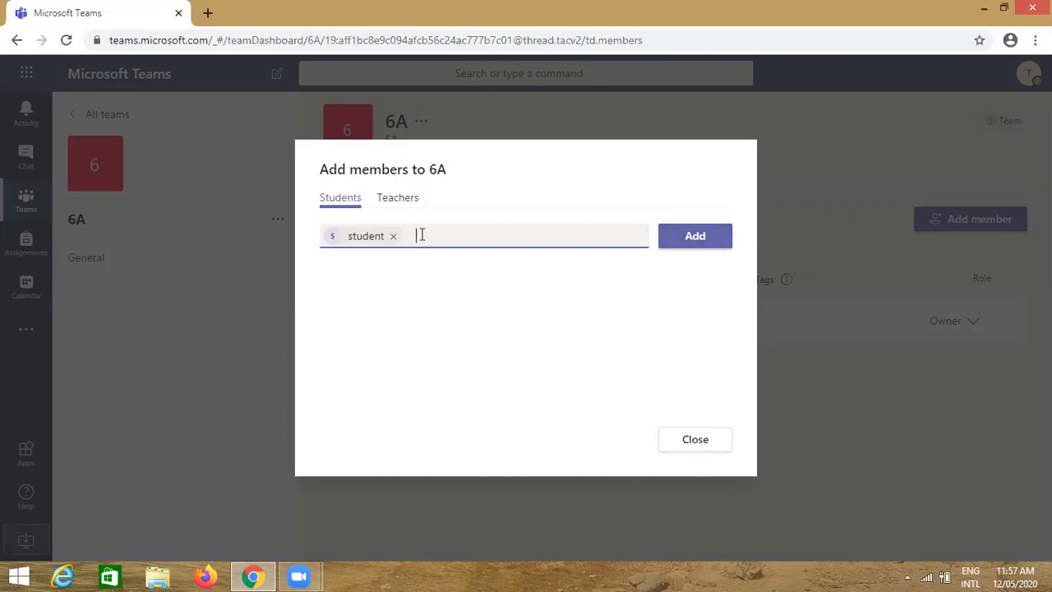
{"action": "type", "text": "stude"}
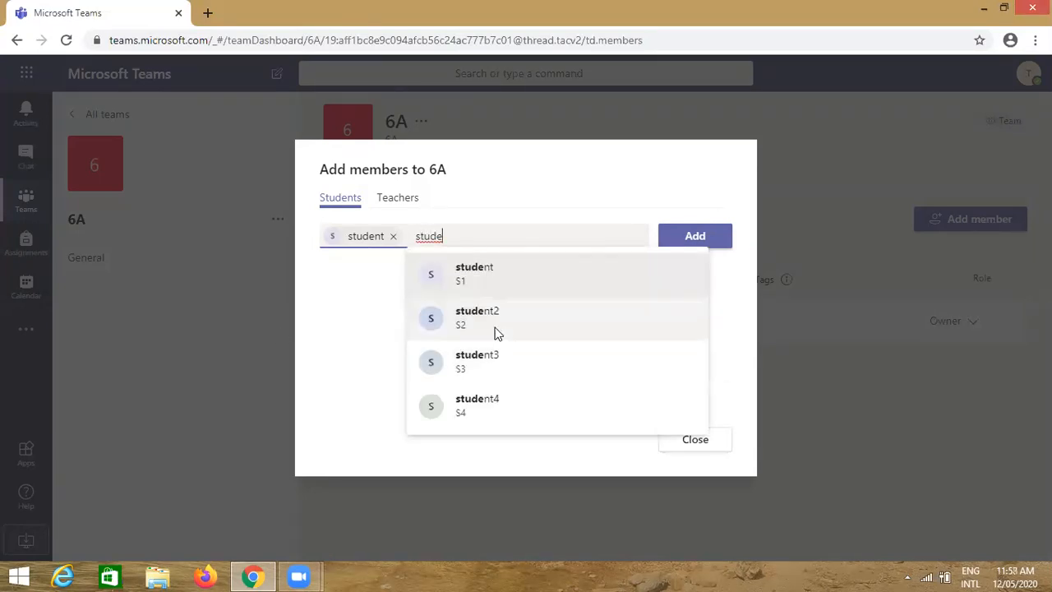
{"action": "left_click", "coordinate": [493, 329]}
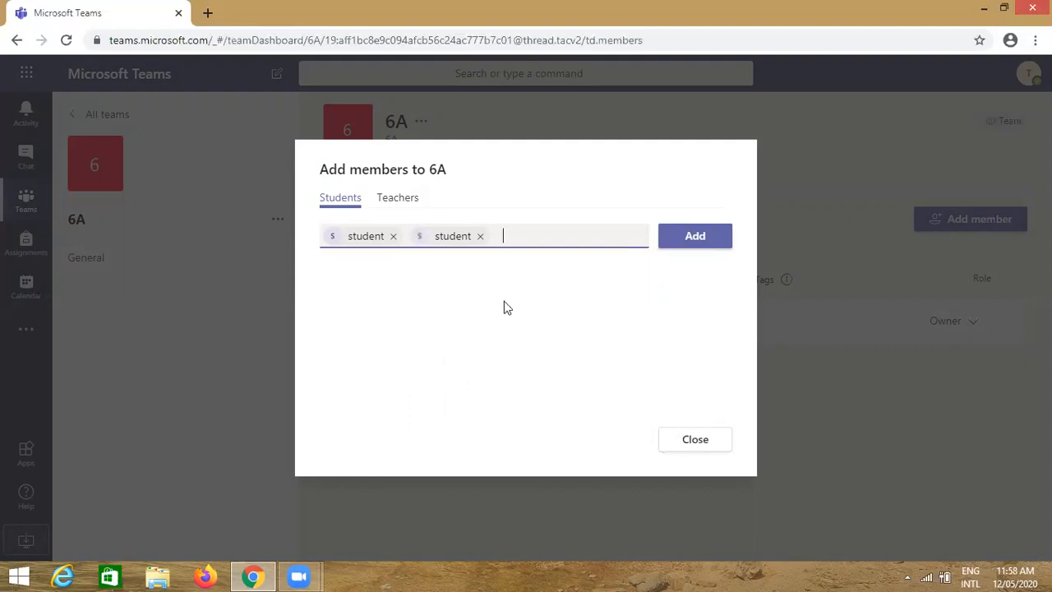
{"action": "left_click", "coordinate": [695, 238]}
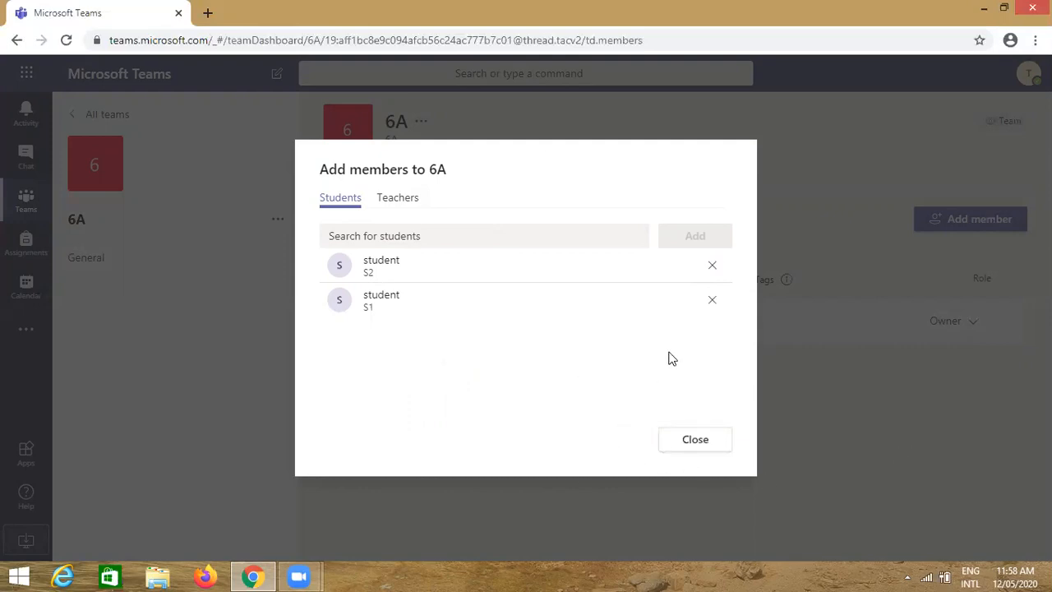
{"action": "left_click", "coordinate": [403, 207]}
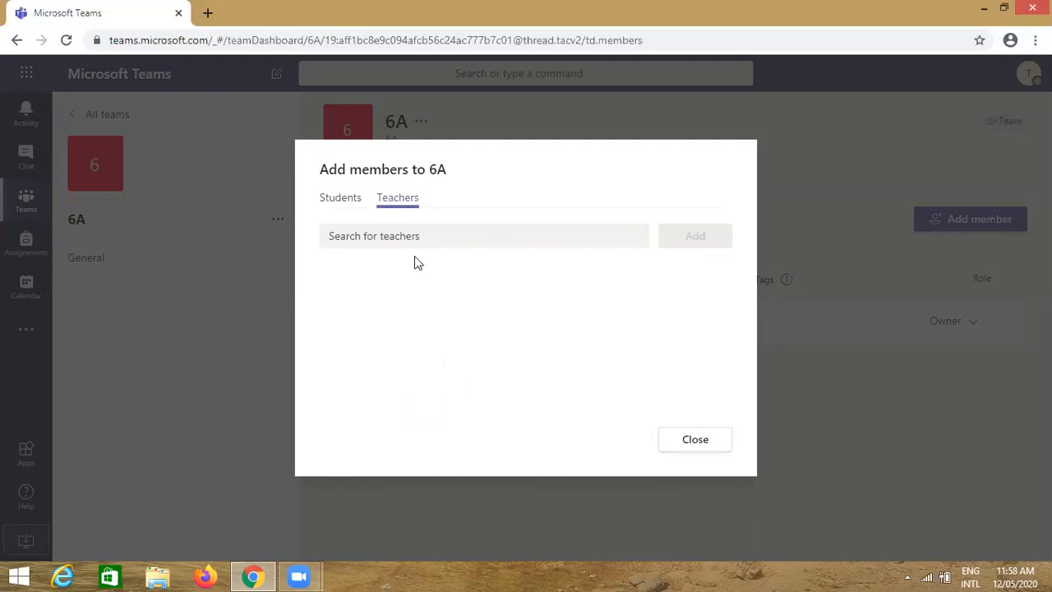
Search 'teacher' and add teachers T2 and T3 to 6A
{"action": "left_click", "coordinate": [374, 237]}
{"action": "type", "text": "teache"}
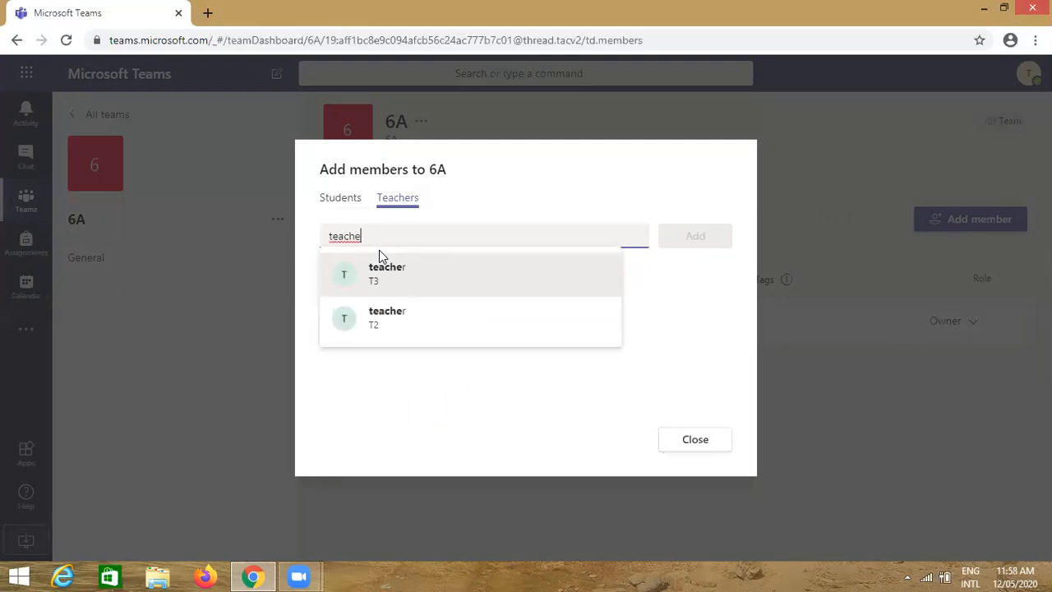
{"action": "left_click", "coordinate": [374, 320]}
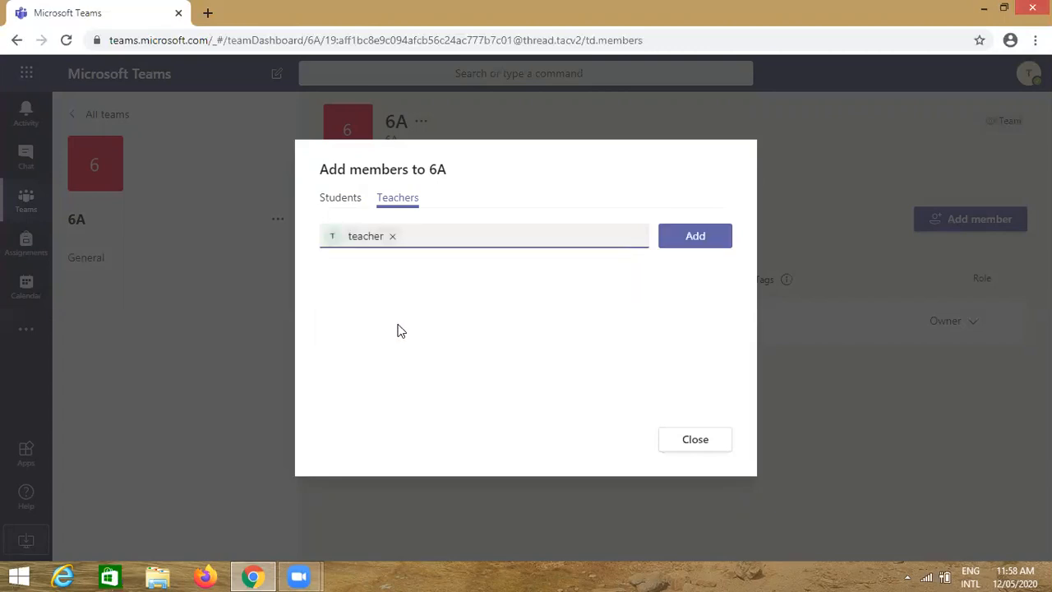
{"action": "type", "text": "tea"}
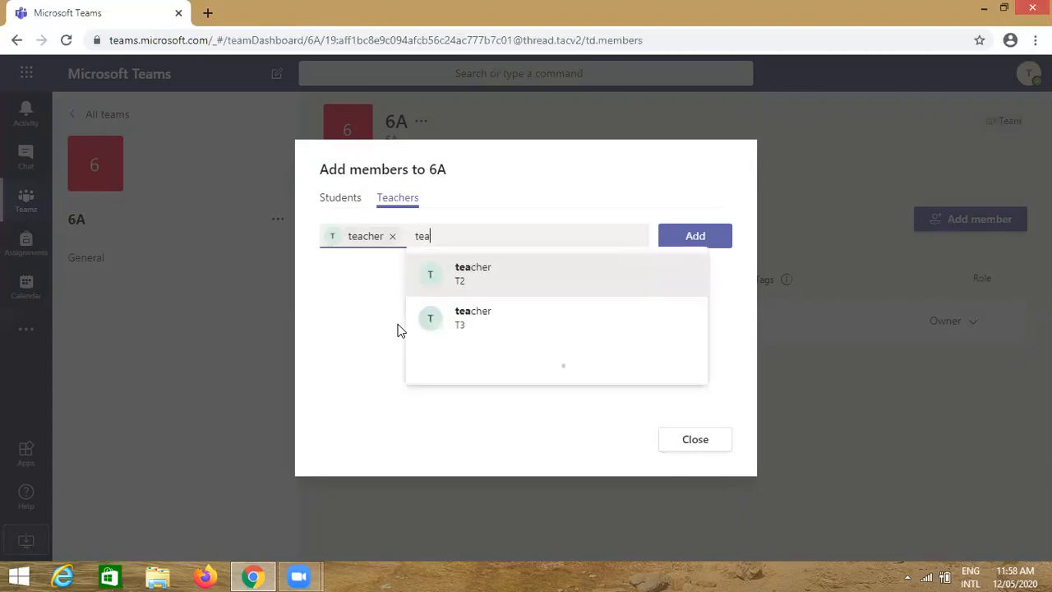
{"action": "left_click", "coordinate": [461, 319]}
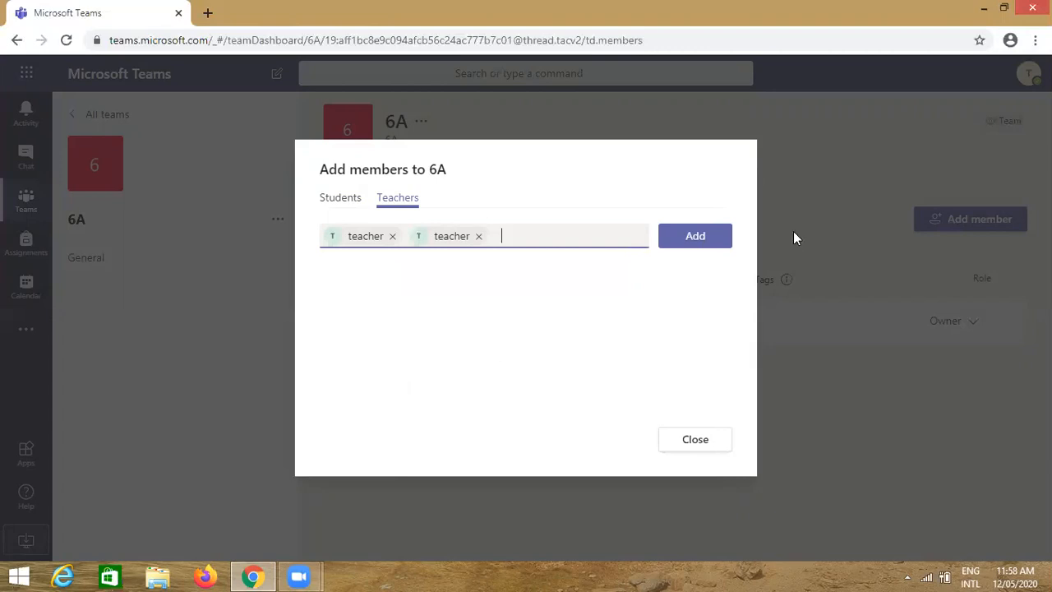
{"action": "left_click", "coordinate": [704, 240]}
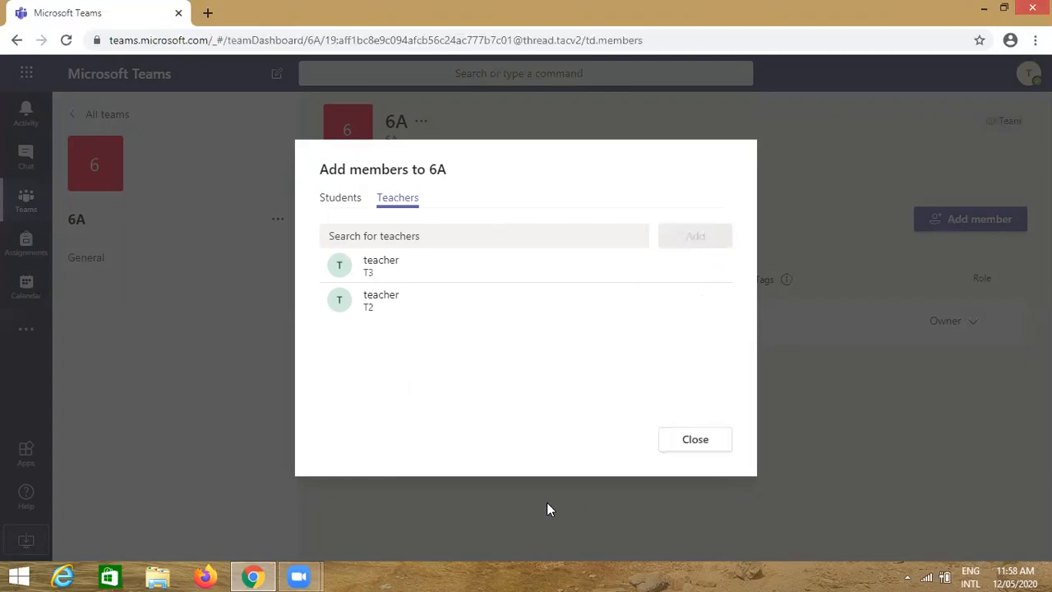
Close Add members and review 6A's three teacher owners and two student members
{"action": "left_click", "coordinate": [696, 445]}
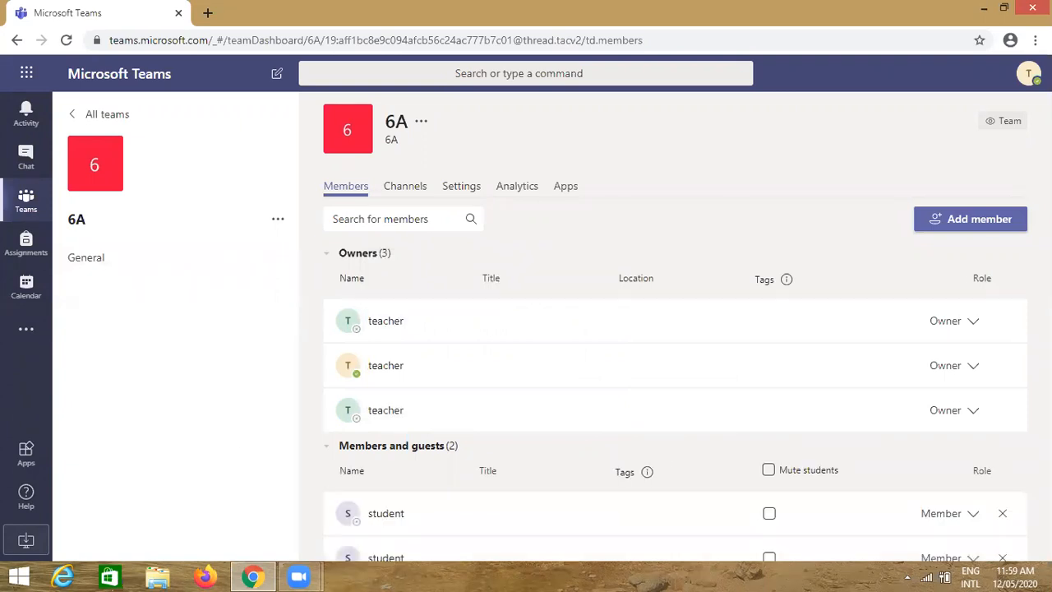
{"action": "scroll", "coordinate": [578, 482], "scroll_direction": "down", "scroll_amount": 1}
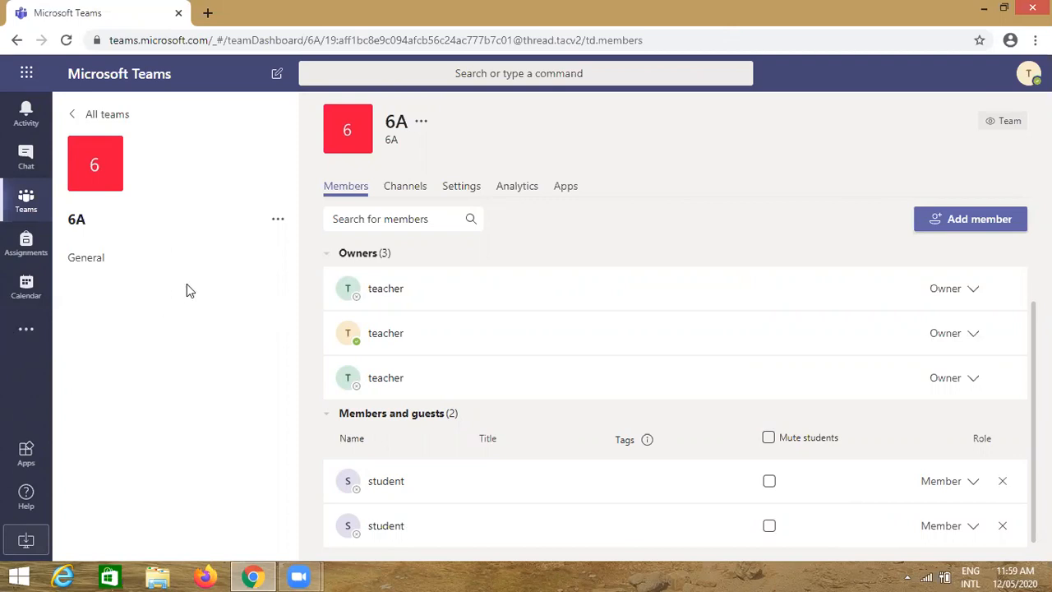
{"action": "left_click", "coordinate": [278, 224]}
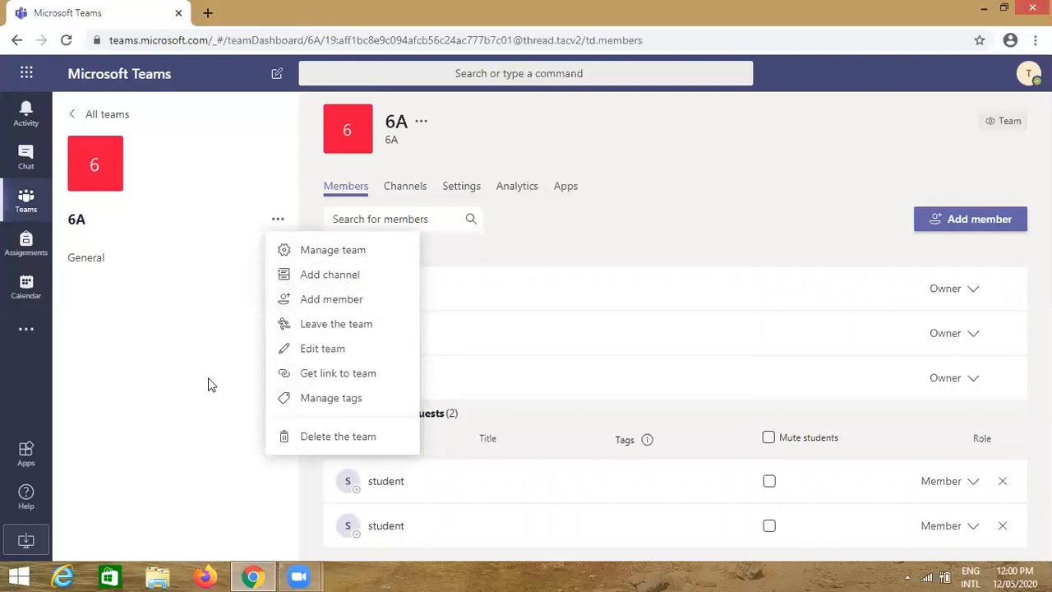
{"action": "left_click", "coordinate": [335, 255]}
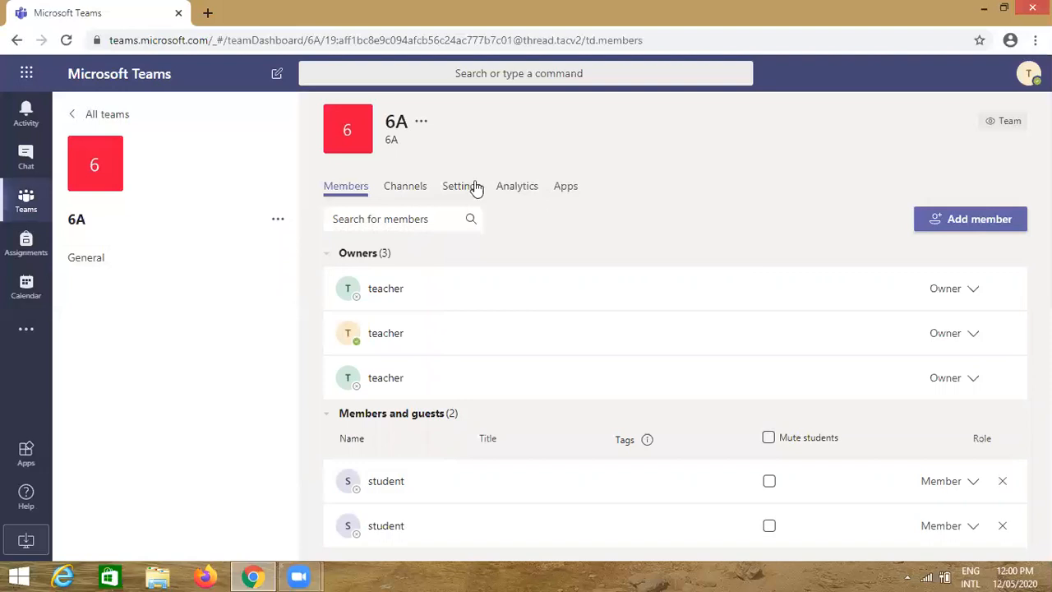
Show 6A's Channels tab, where General is the only active channel
{"action": "left_click", "coordinate": [407, 188]}
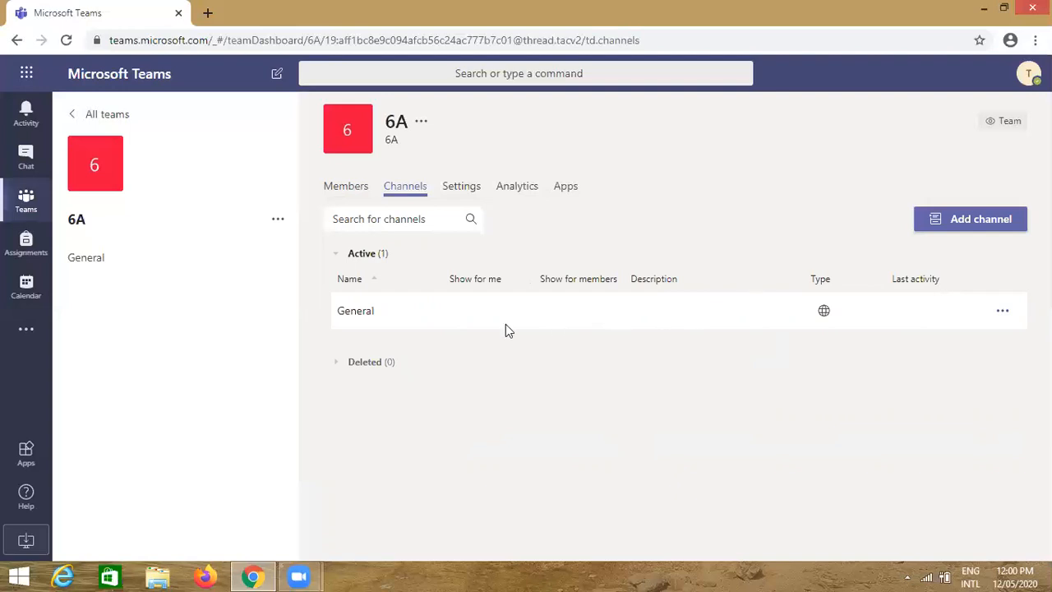
Create an 'English' channel in 6A, set to show automatically for everyone
{"action": "left_click", "coordinate": [960, 231]}
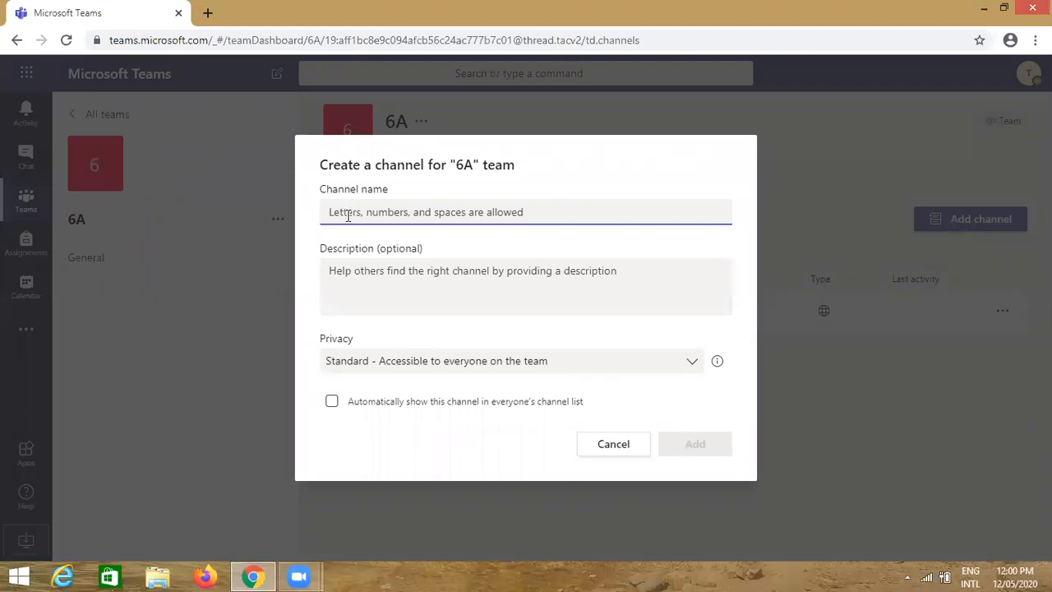
{"action": "type", "text": "English"}
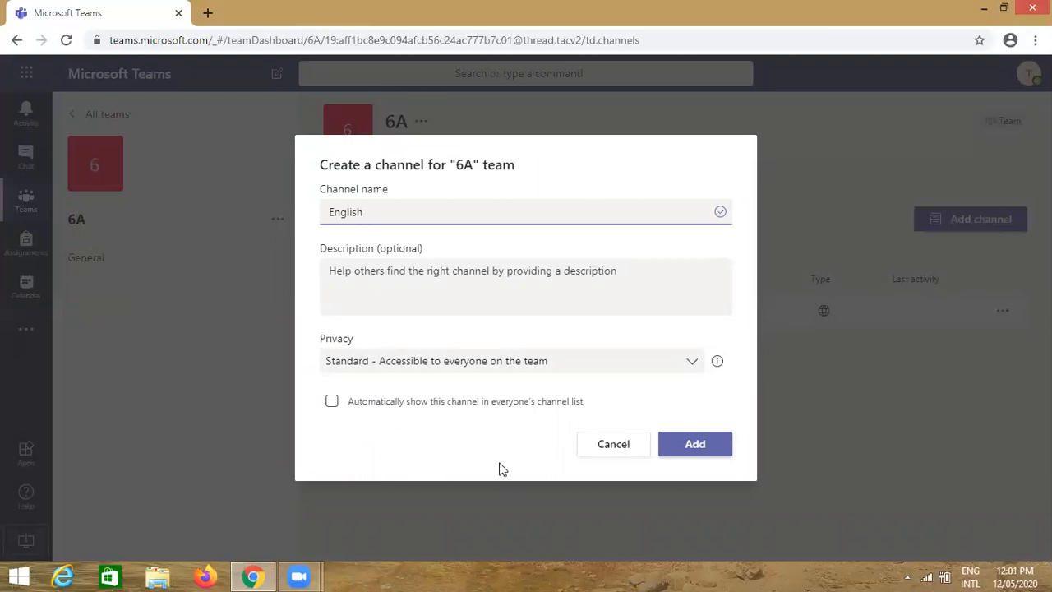
{"action": "left_click", "coordinate": [331, 401]}
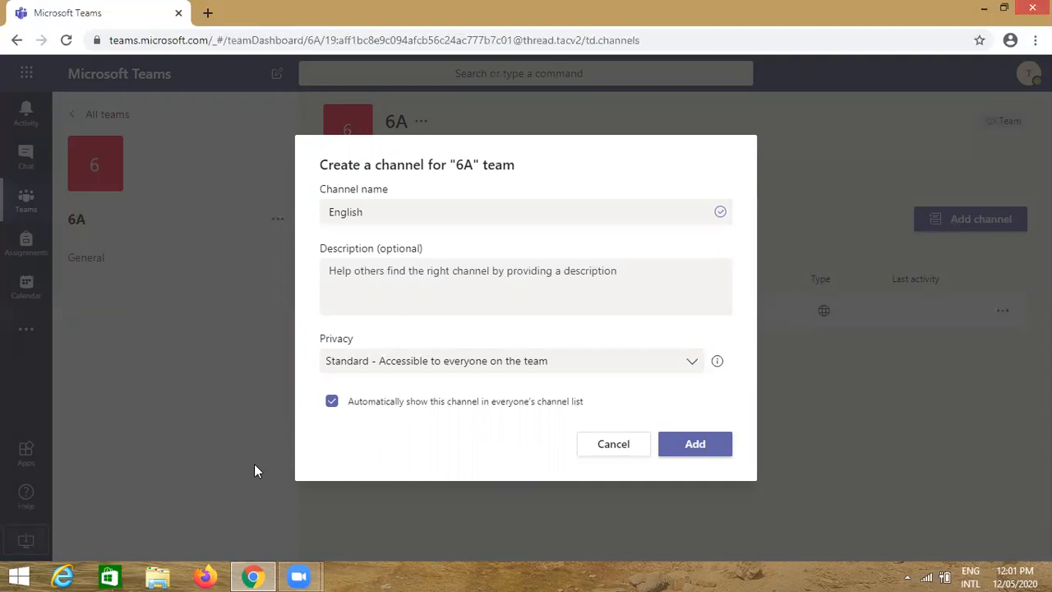
{"action": "left_click", "coordinate": [693, 447]}
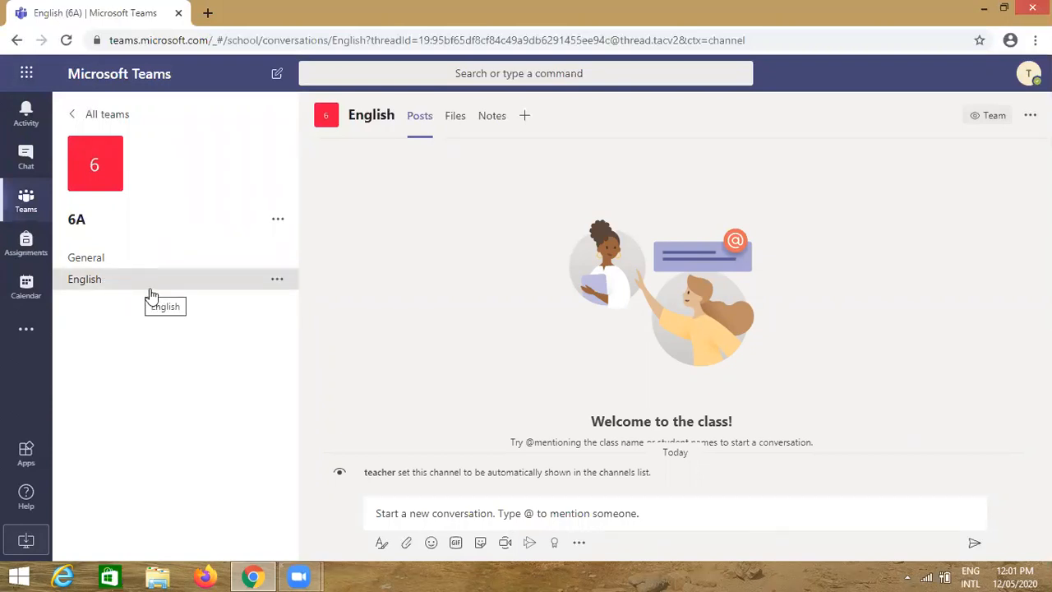
{"action": "left_click", "coordinate": [278, 223]}
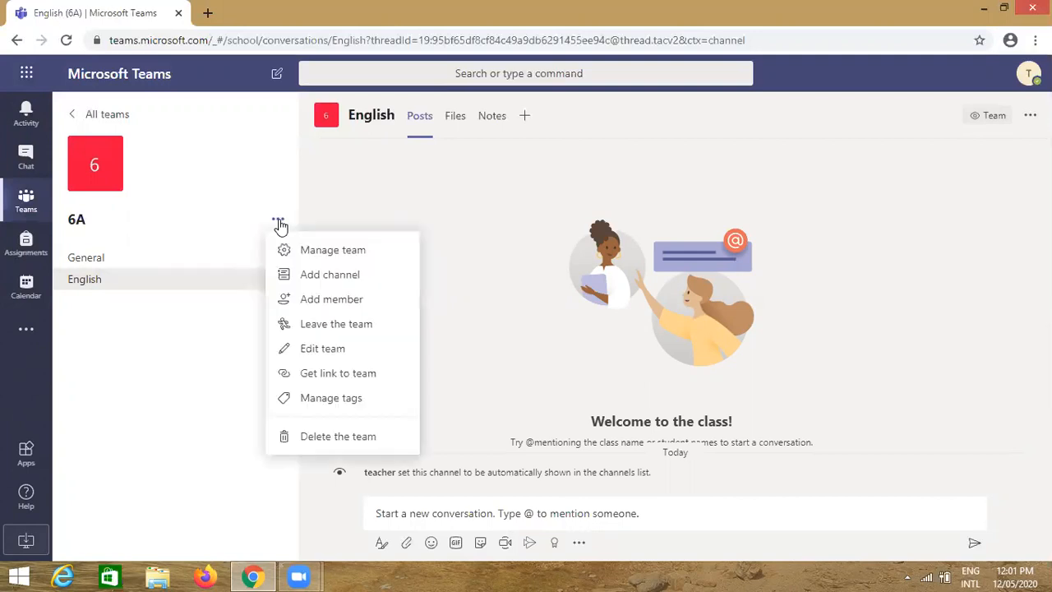
Create a 'Hindi' channel in 6A with automatic showing in everyone's list
{"action": "left_click", "coordinate": [341, 282]}
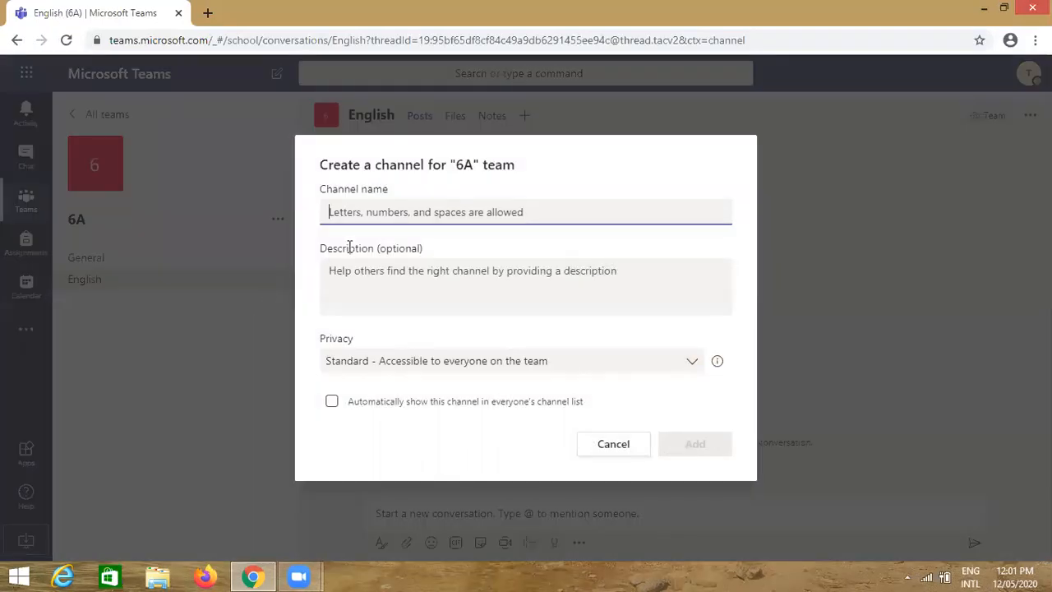
{"action": "type", "text": "Hindi"}
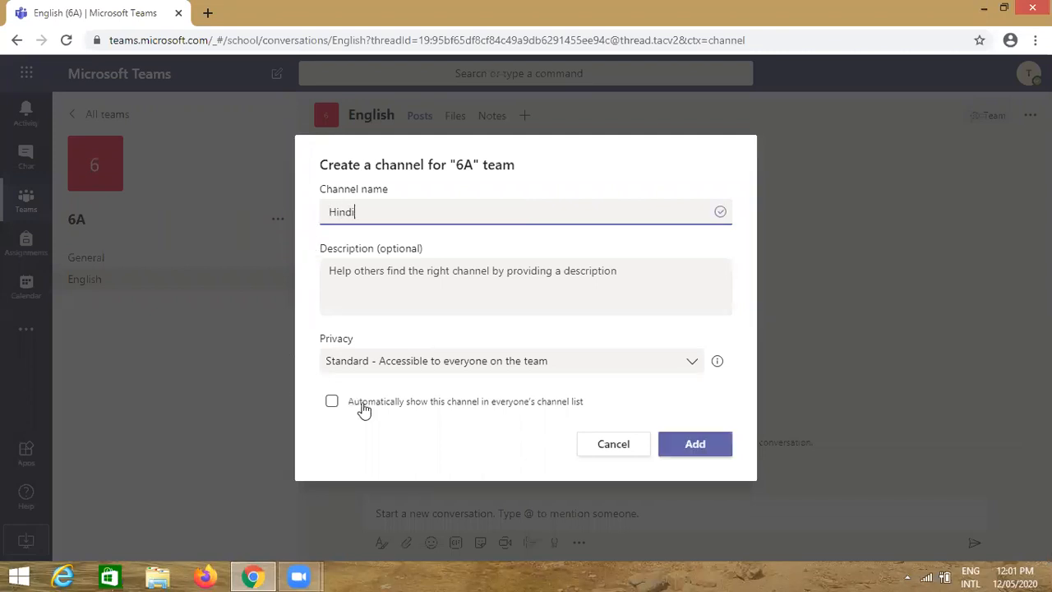
{"action": "left_click", "coordinate": [332, 402]}
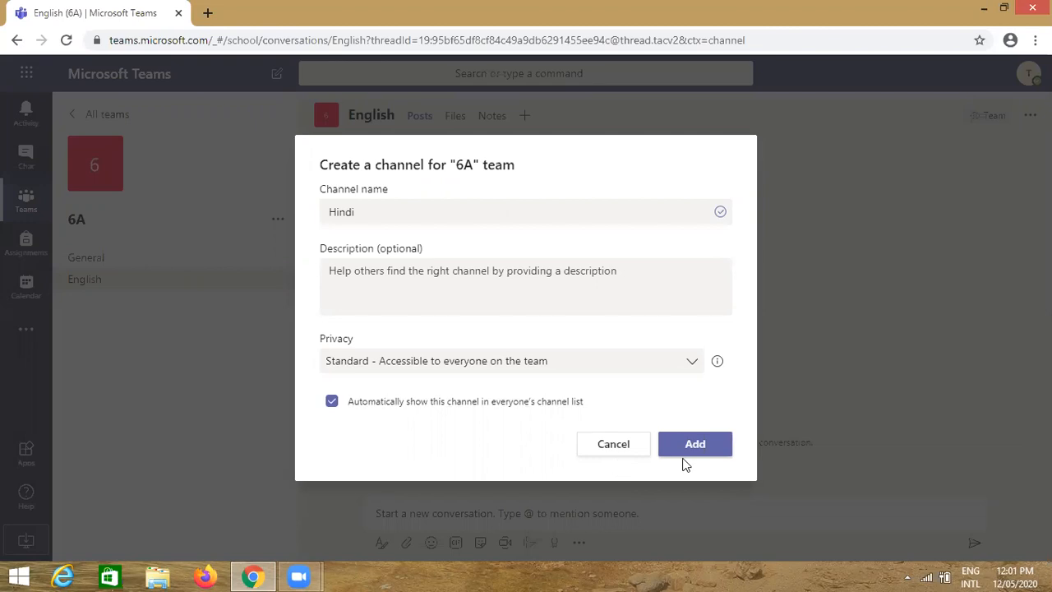
{"action": "left_click", "coordinate": [692, 460]}
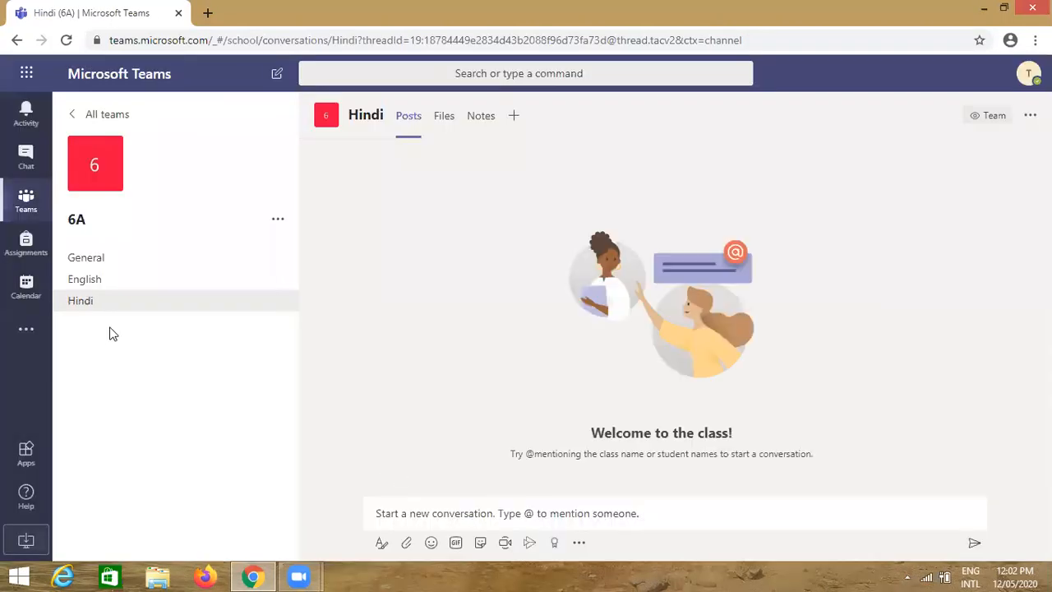
Add a 'Maths' channel to 6A, auto-shown in everyone's channel list
{"action": "left_click", "coordinate": [277, 220]}
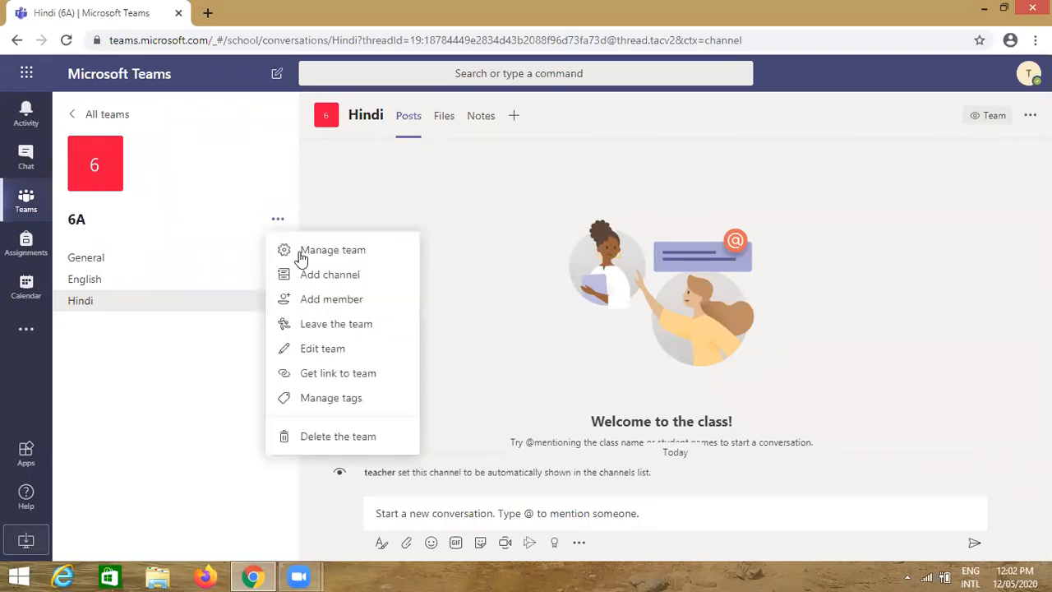
{"action": "left_click", "coordinate": [311, 284]}
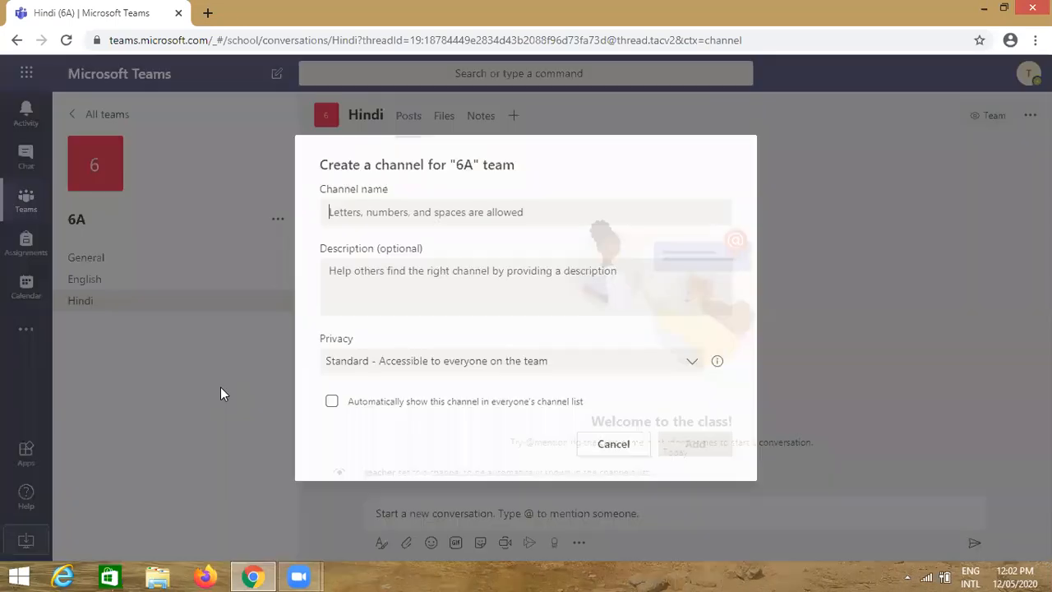
{"action": "type", "text": "Maths"}
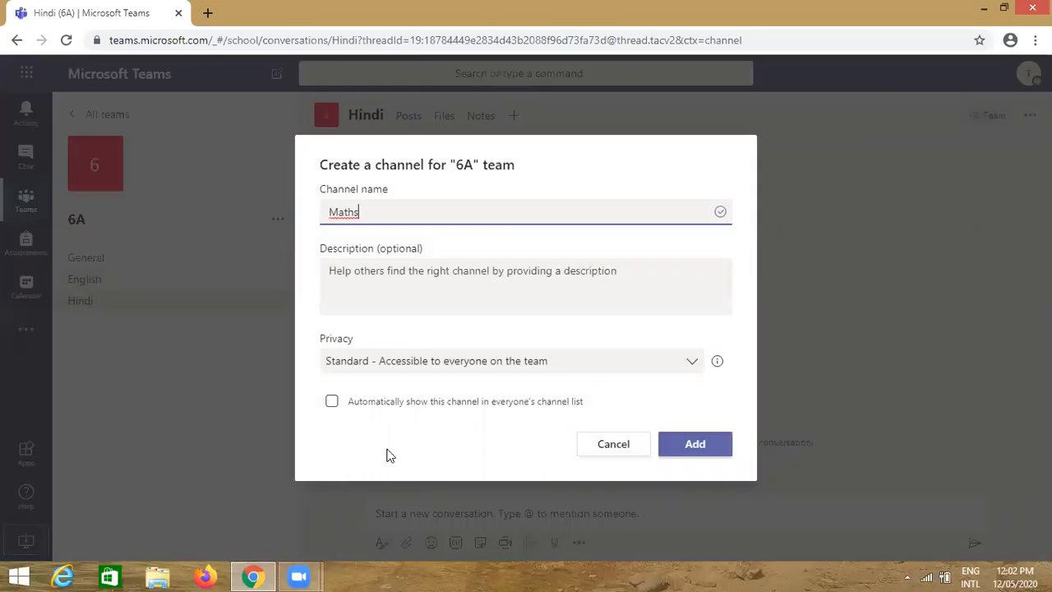
{"action": "left_click", "coordinate": [333, 407]}
{"action": "left_click", "coordinate": [332, 403]}
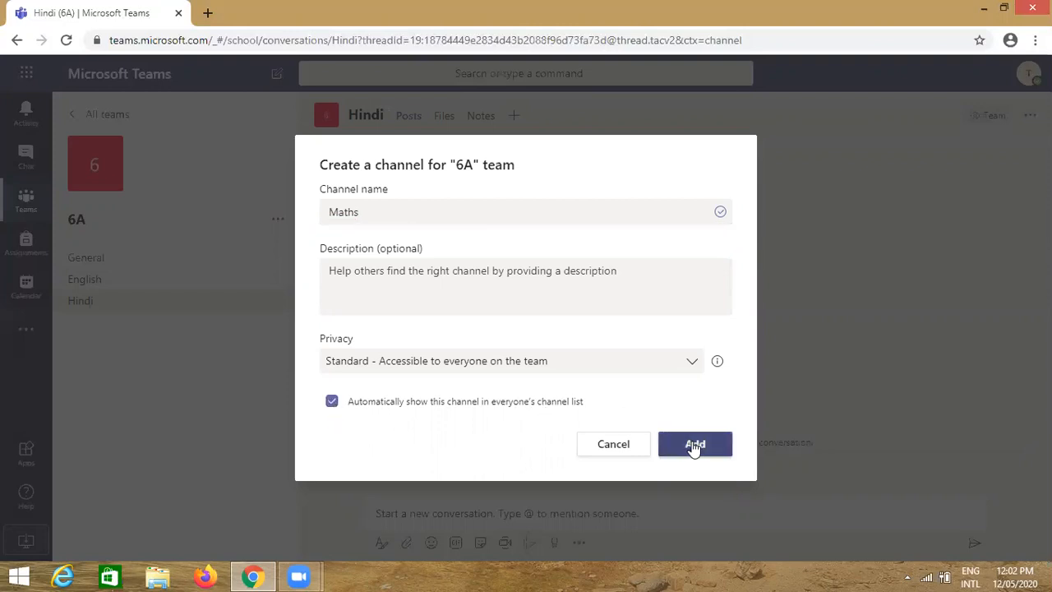
{"action": "left_click", "coordinate": [695, 445]}
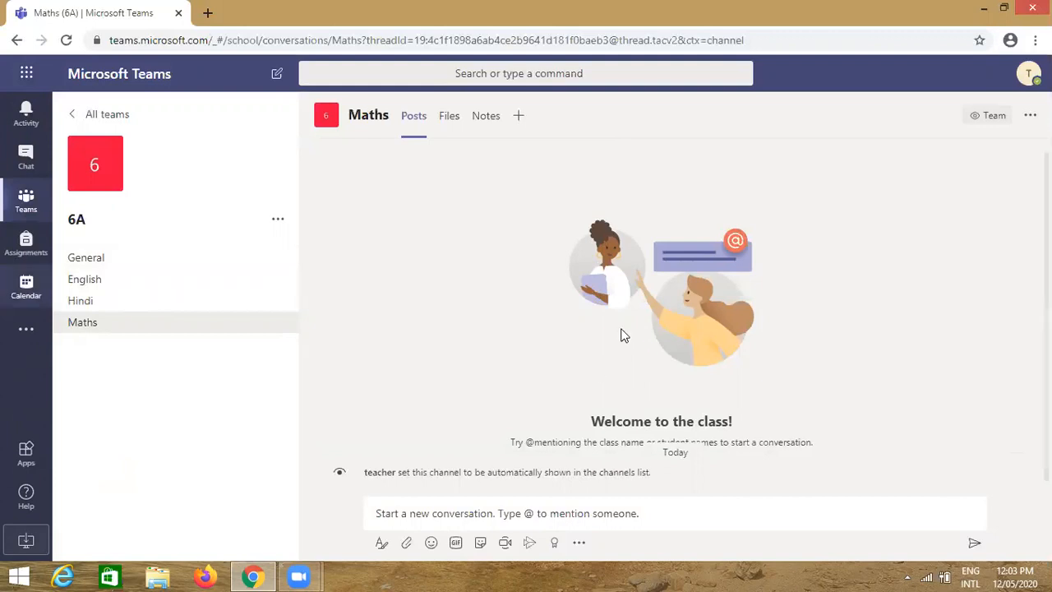
Sign out of the Teams account from the profile menu
{"action": "left_click", "coordinate": [1028, 75]}
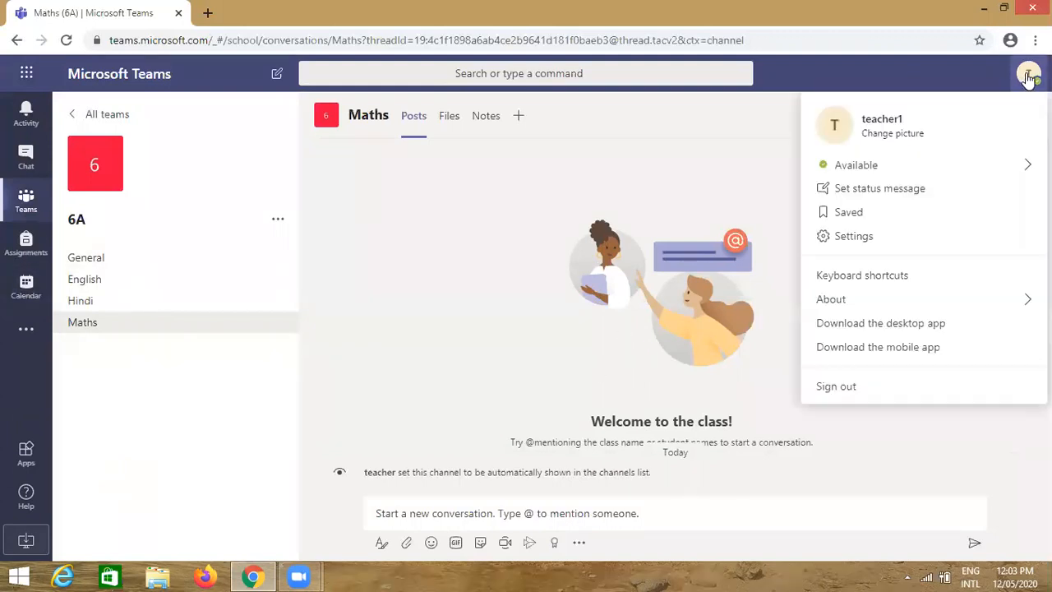
{"action": "left_click", "coordinate": [836, 386]}
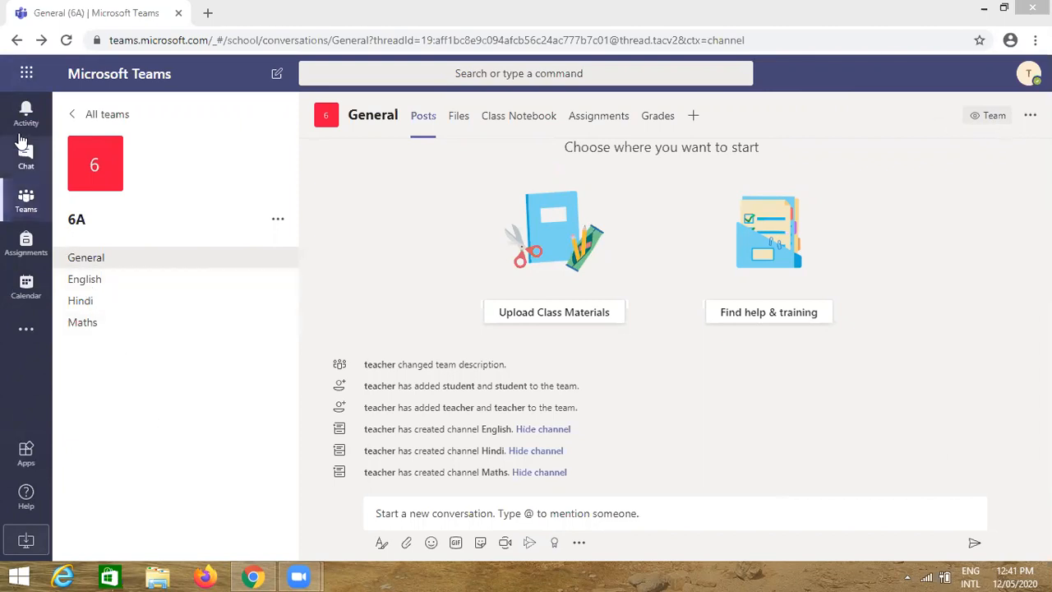
{"action": "mouse_move", "coordinate": [90, 163]}
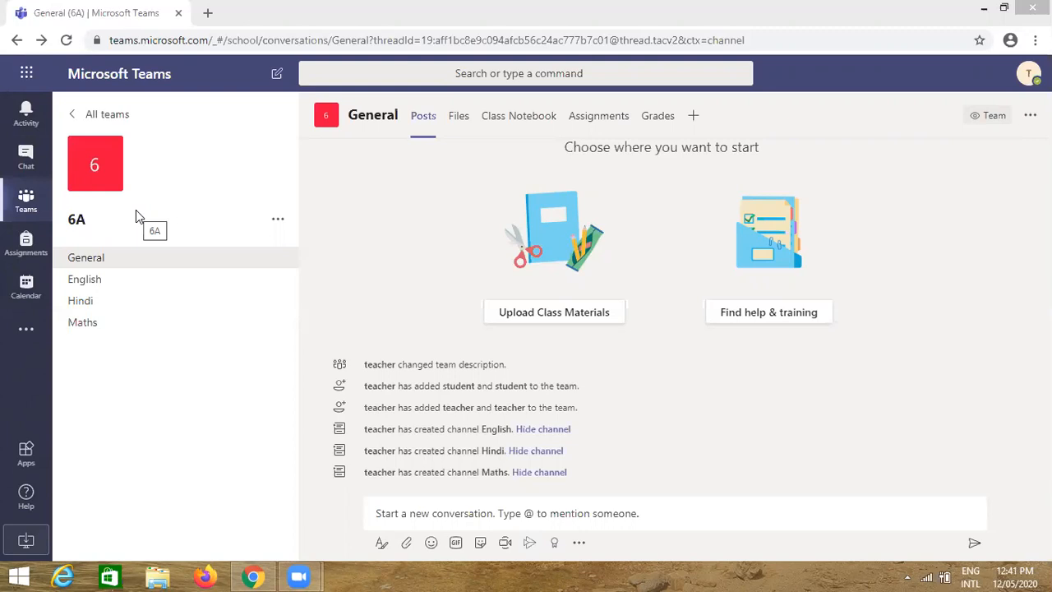
{"action": "mouse_move", "coordinate": [125, 183]}
{"action": "mouse_move", "coordinate": [99, 198]}
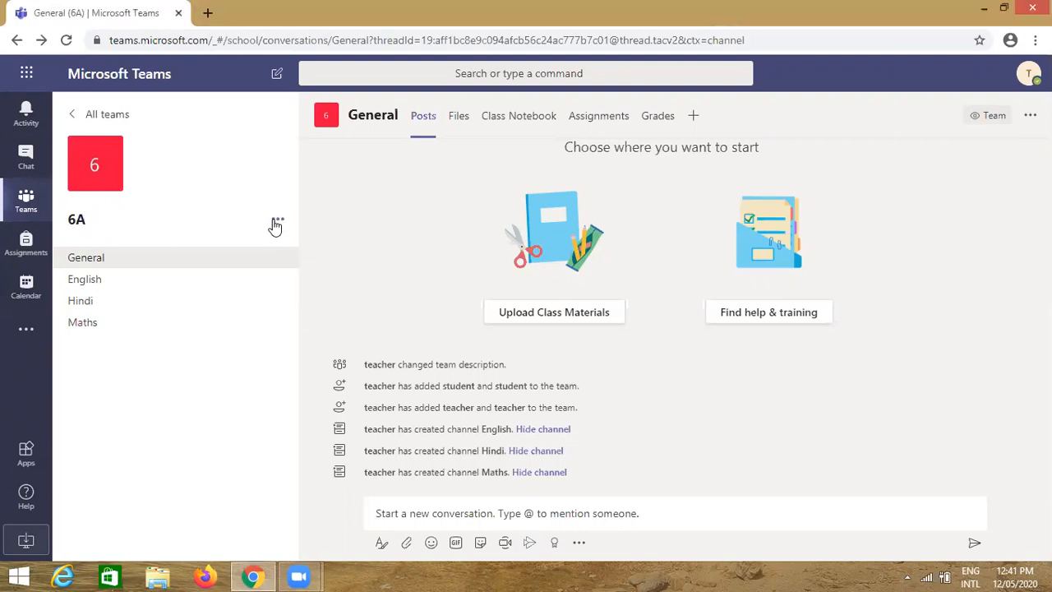
{"action": "left_click", "coordinate": [277, 223]}
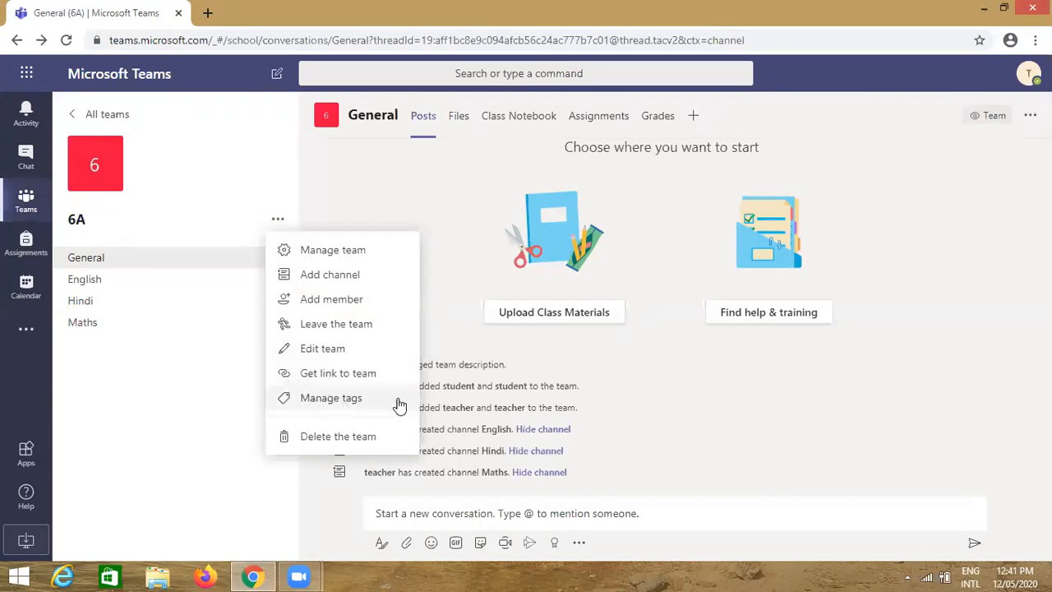
{"action": "left_click", "coordinate": [188, 423]}
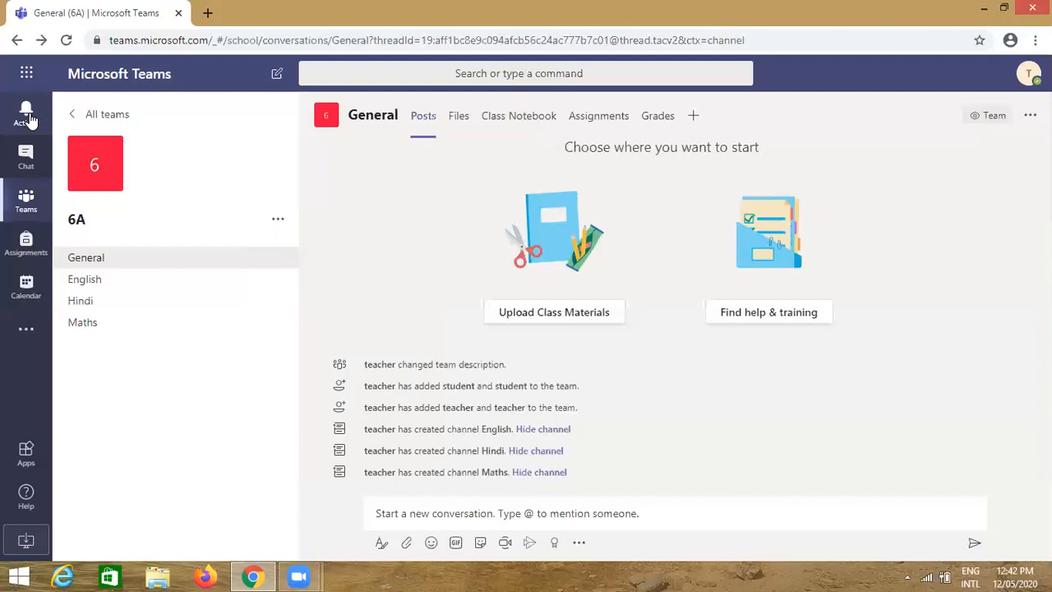
{"action": "left_click", "coordinate": [26, 115]}
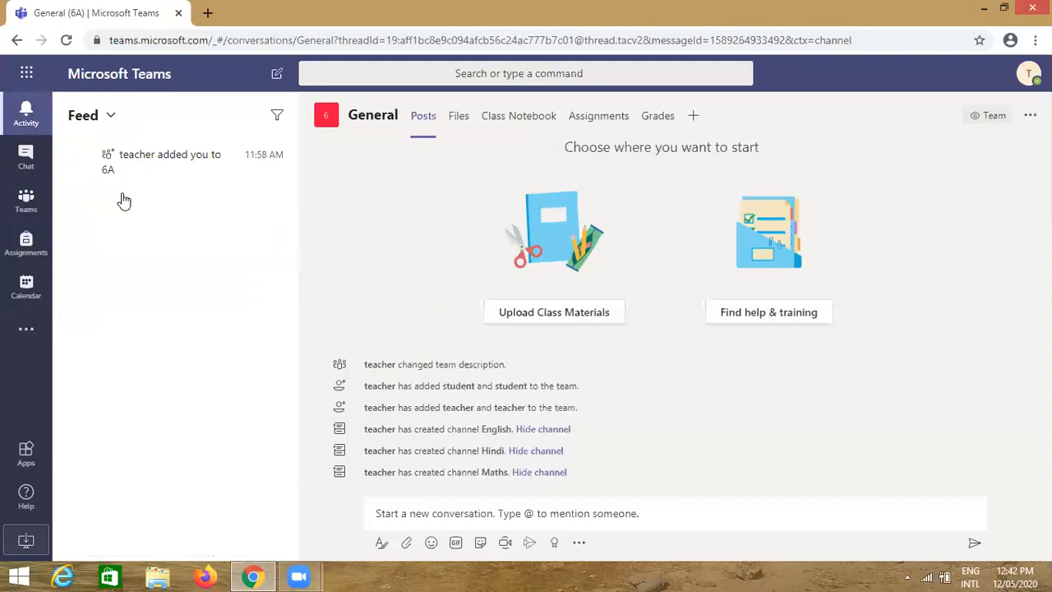
{"action": "left_click", "coordinate": [156, 169]}
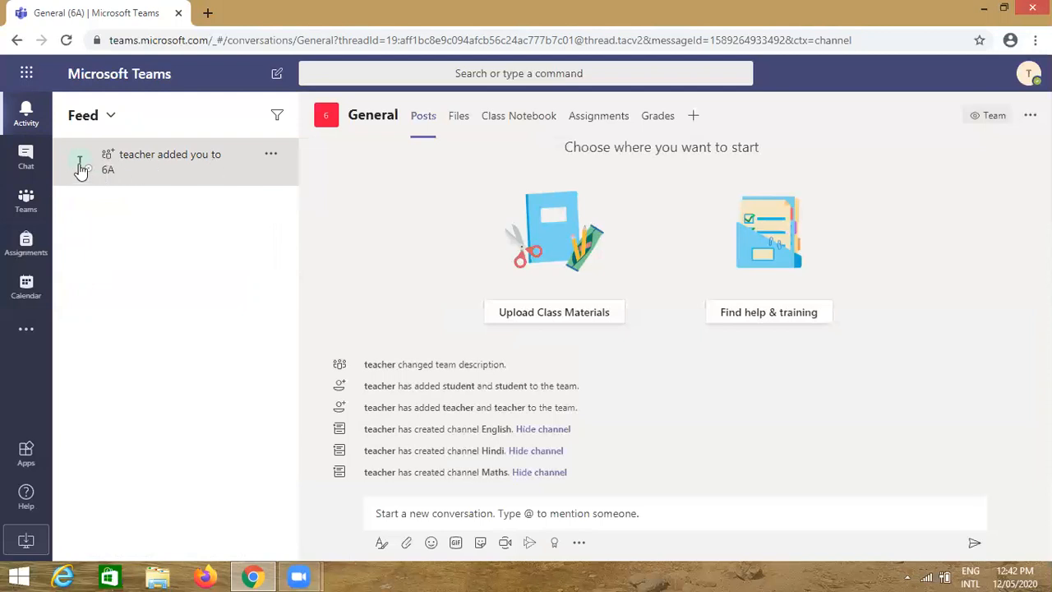
{"action": "mouse_move", "coordinate": [84, 169]}
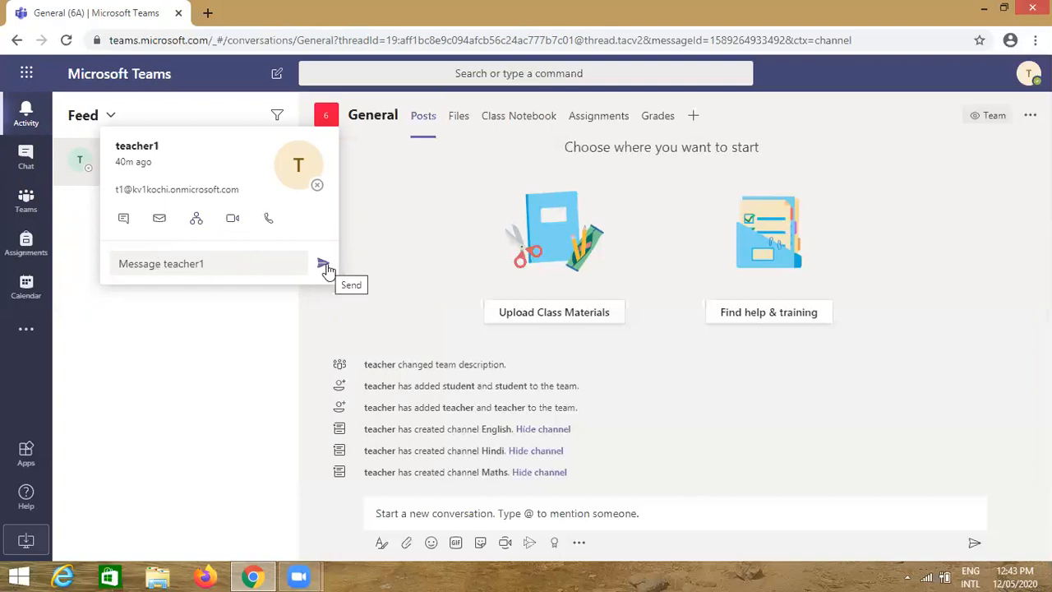
{"action": "left_click", "coordinate": [175, 310]}
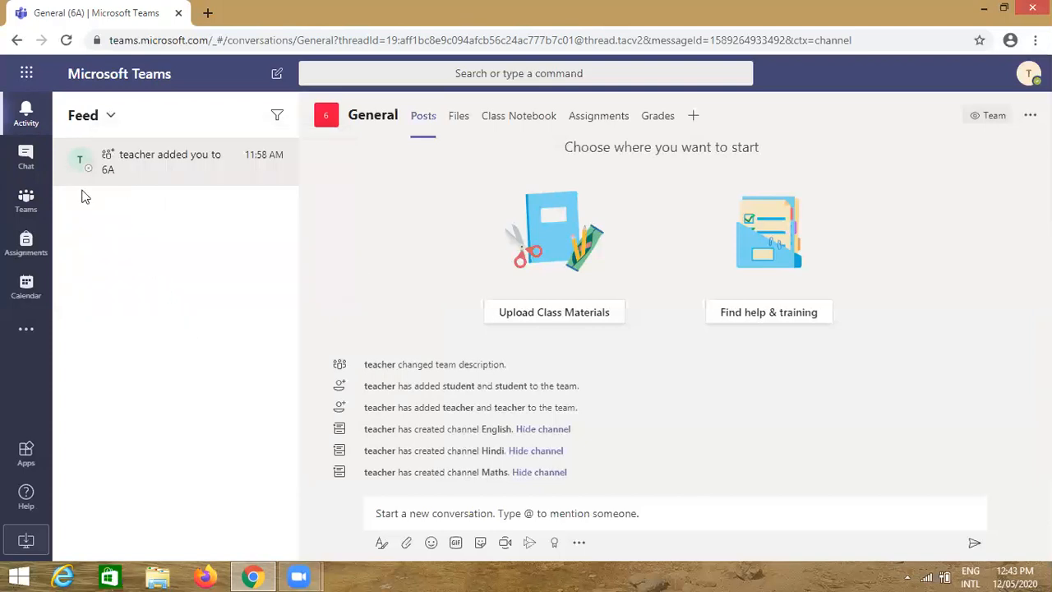
{"action": "left_click", "coordinate": [27, 212]}
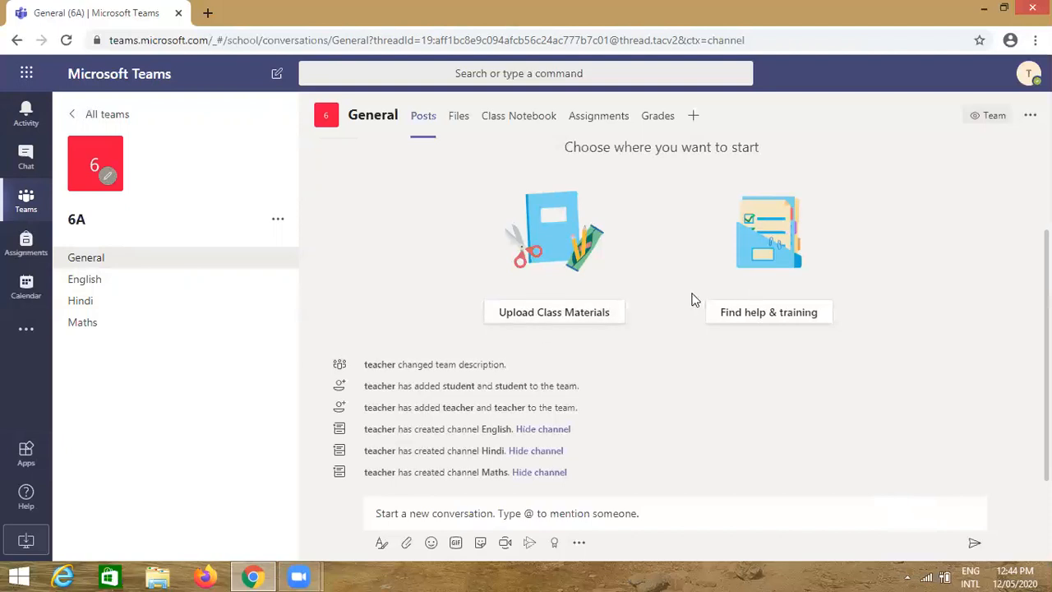
Begin creating a new team and choose the Class team type
{"action": "left_click", "coordinate": [27, 201]}
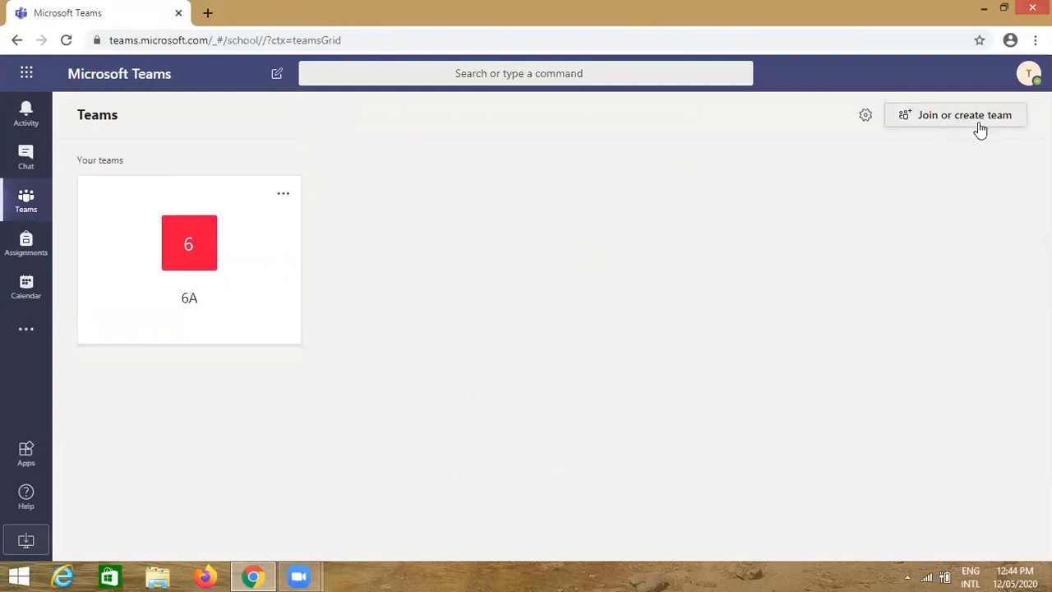
{"action": "left_click", "coordinate": [981, 119]}
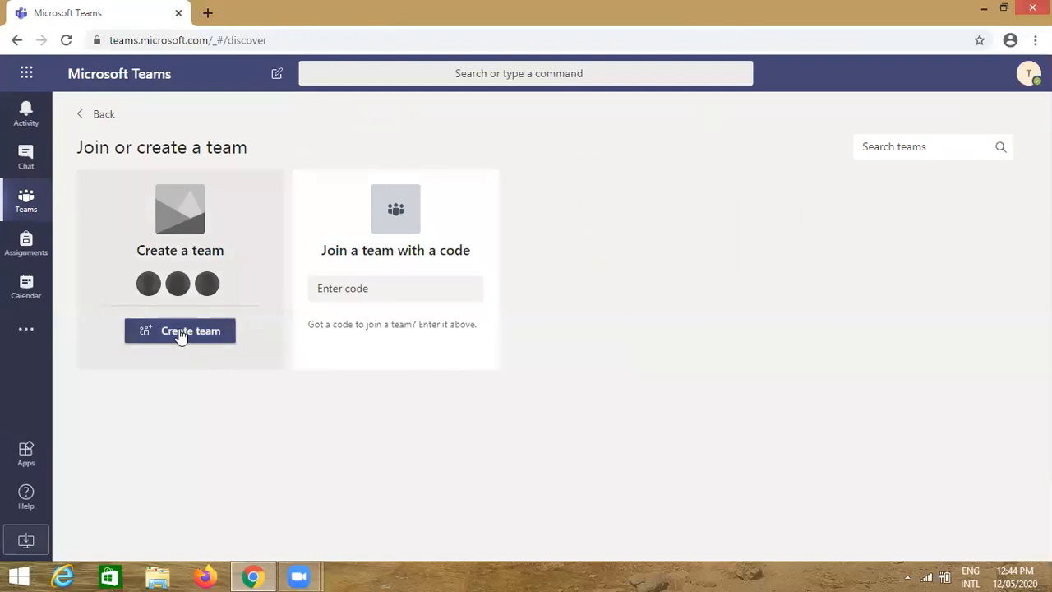
{"action": "left_click", "coordinate": [180, 330]}
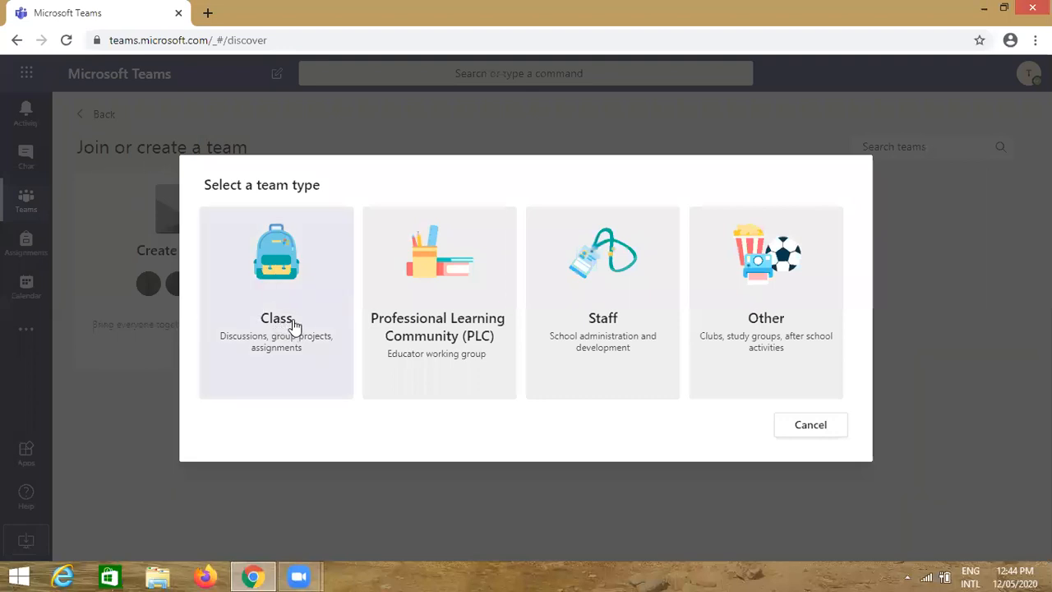
{"action": "left_click", "coordinate": [294, 326]}
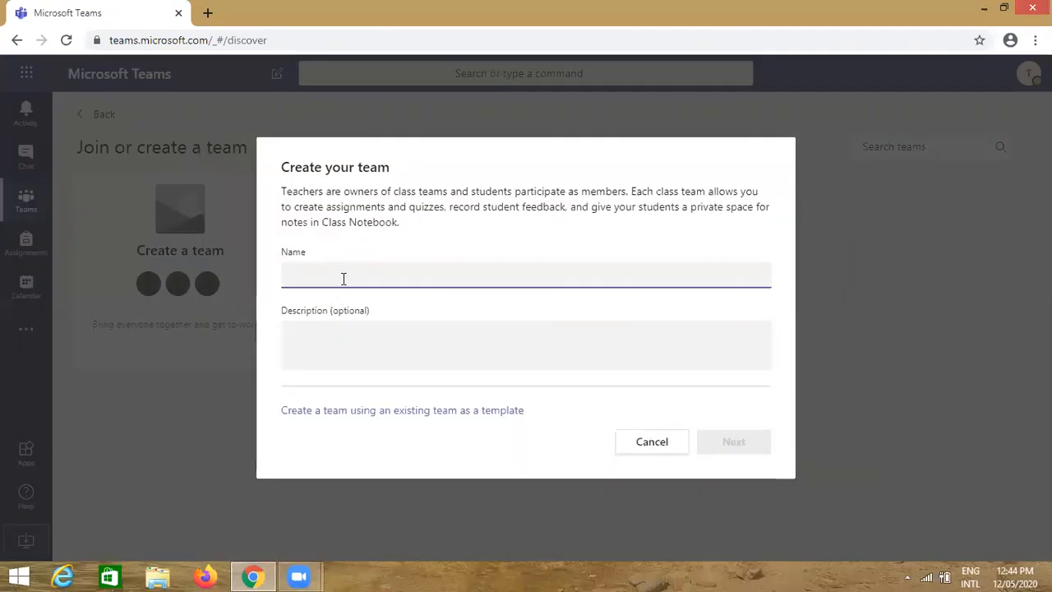
Name the class team '6B' and create it
{"action": "type", "text": "6B"}
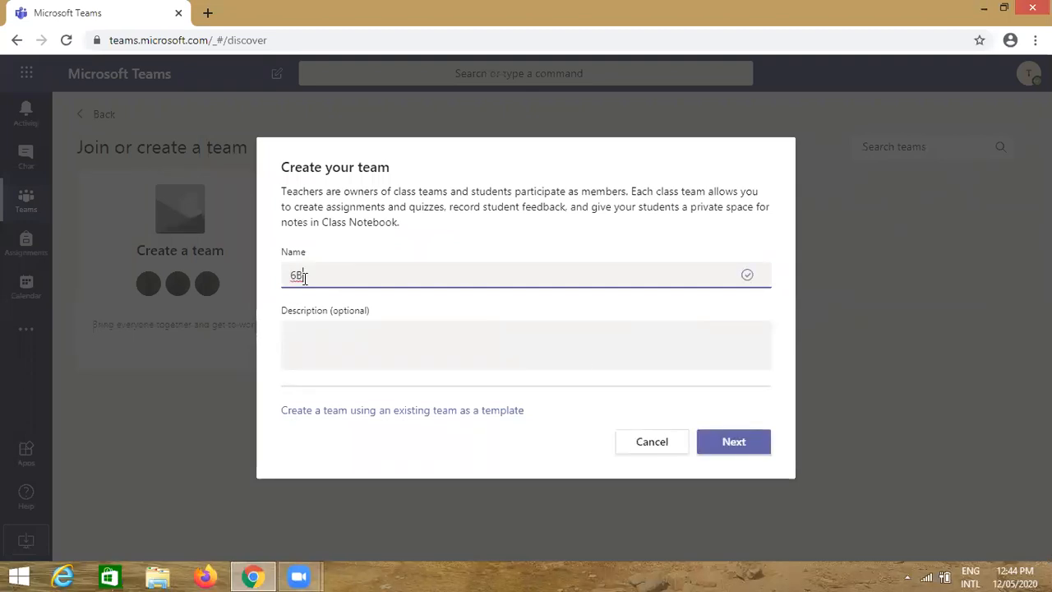
{"action": "left_click", "coordinate": [743, 443]}
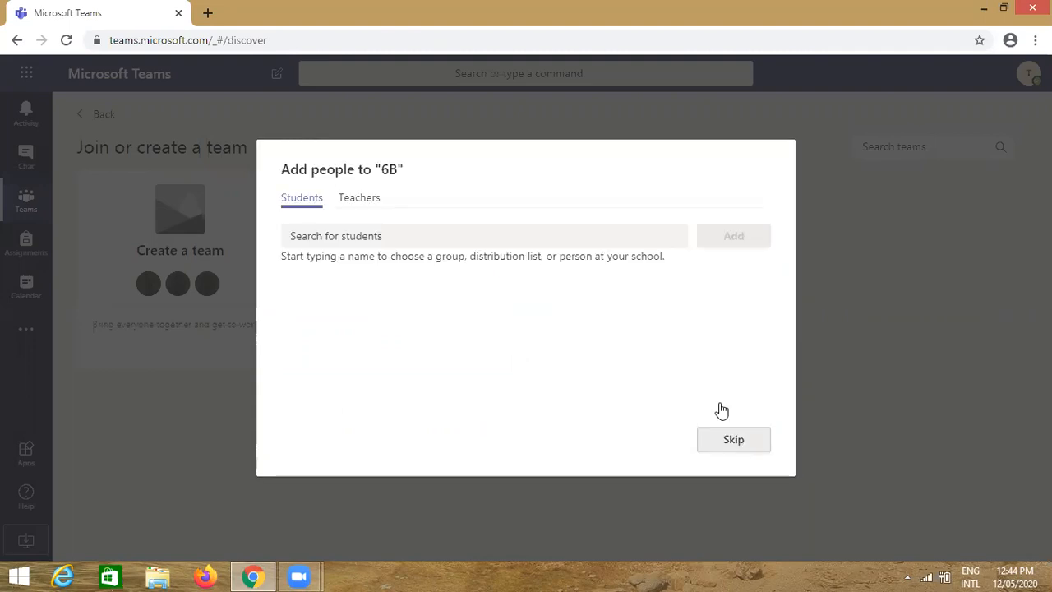
Erase the 'stude' search text in the 6B student search so no students are added
{"action": "left_click", "coordinate": [315, 240]}
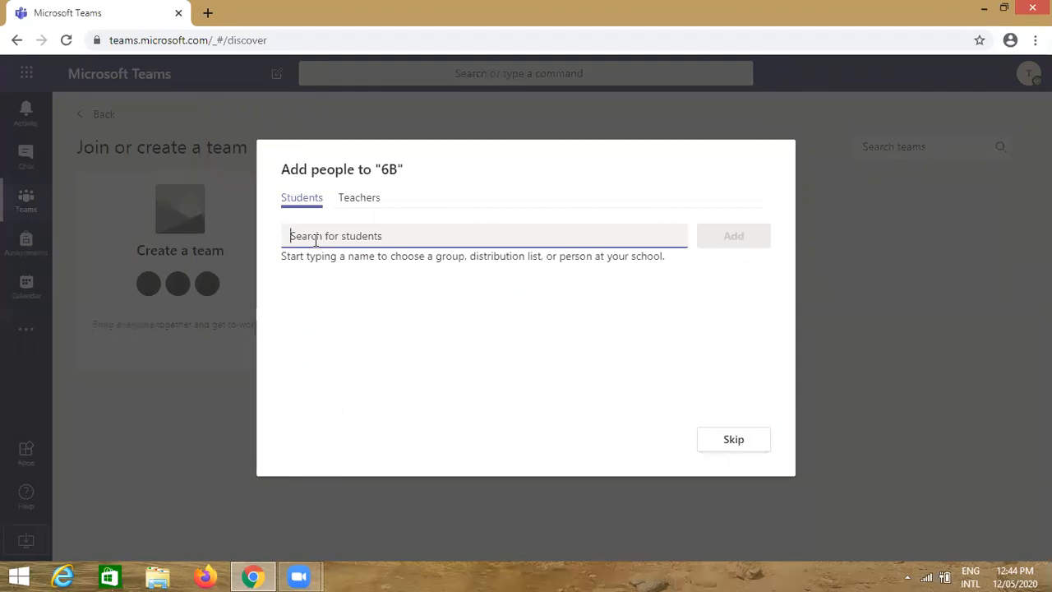
{"action": "type", "text": "stude"}
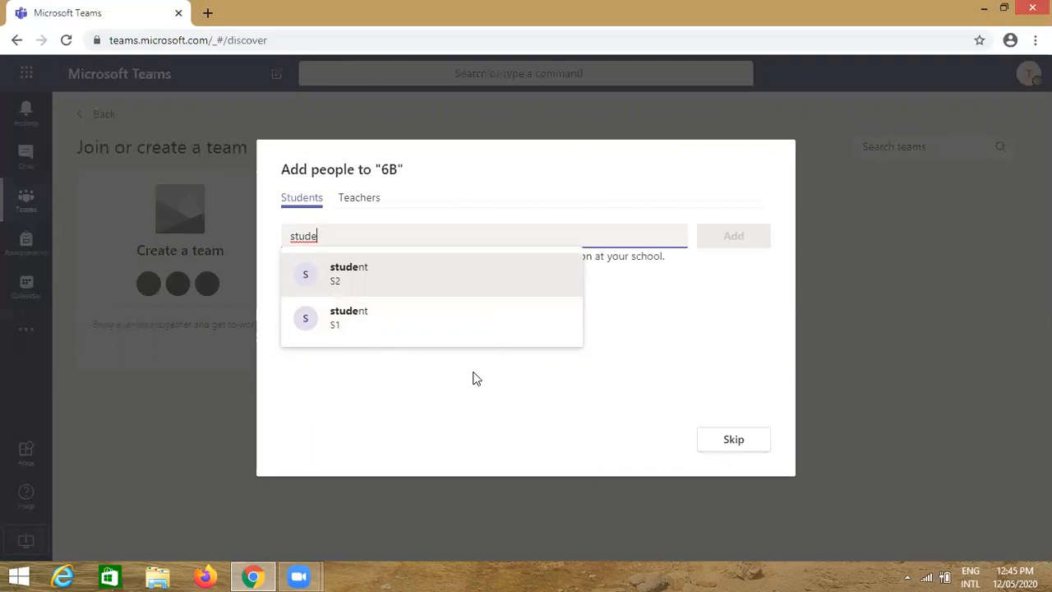
{"action": "left_click", "coordinate": [653, 345]}
{"action": "left_click", "coordinate": [337, 237]}
{"action": "key", "text": "BackSpace"}
{"action": "key", "text": "BackSpace"}
{"action": "key", "text": "BackSpace"}
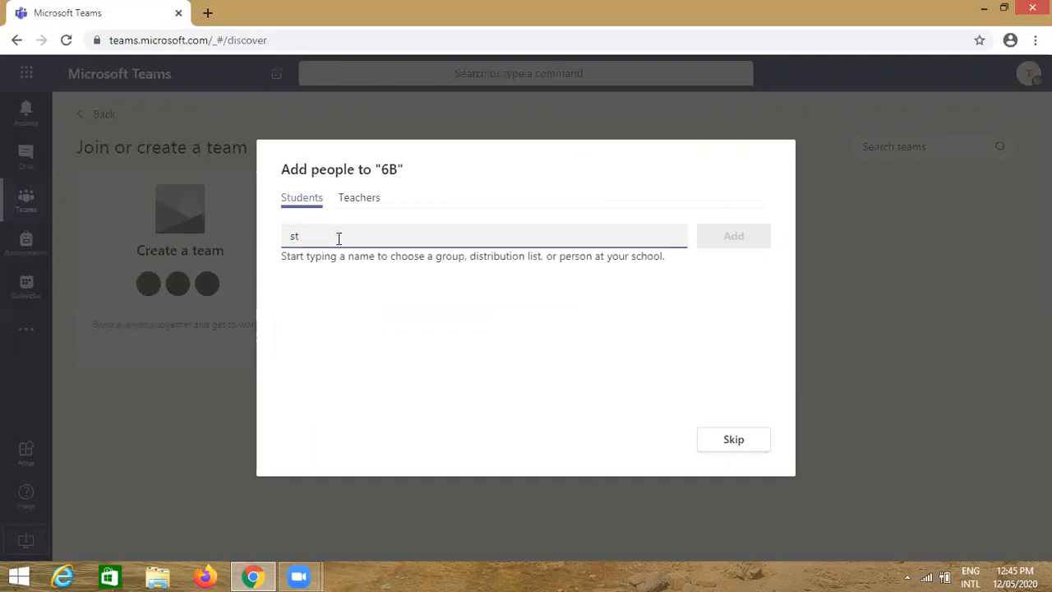
{"action": "key", "text": "BackSpace"}
Skip the Add people to "6B" dialog to land on the General channel
{"action": "left_click", "coordinate": [734, 442]}
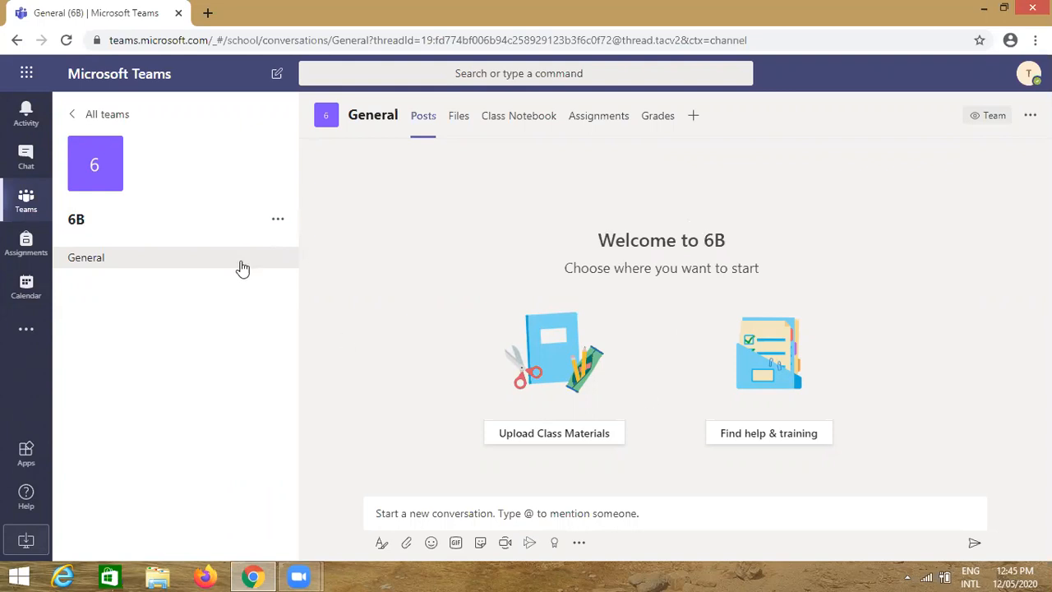
Open Manage team from 6B's More options menu
{"action": "left_click", "coordinate": [278, 222]}
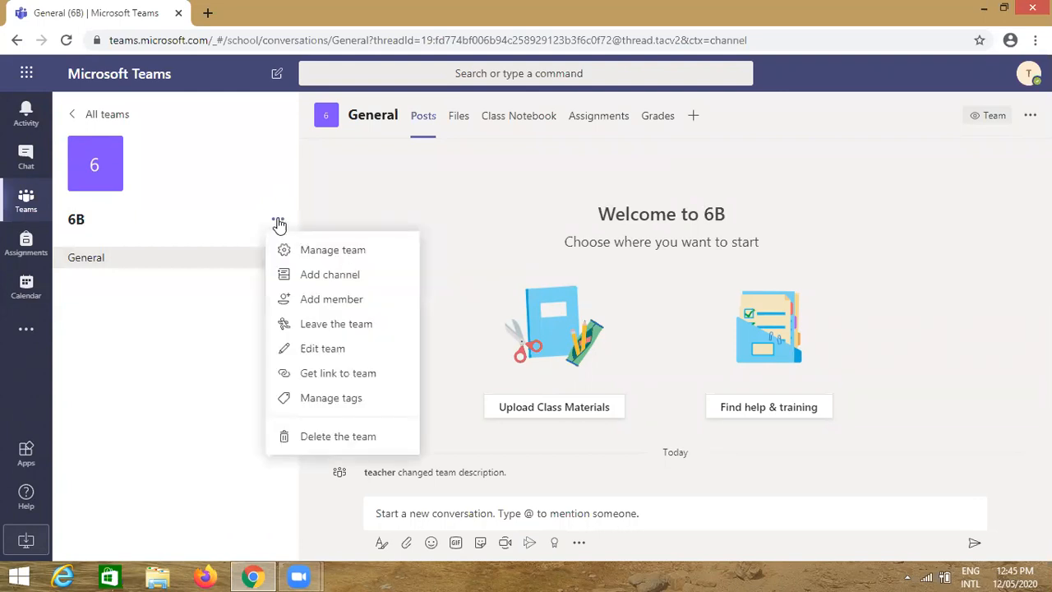
{"action": "left_click", "coordinate": [328, 251]}
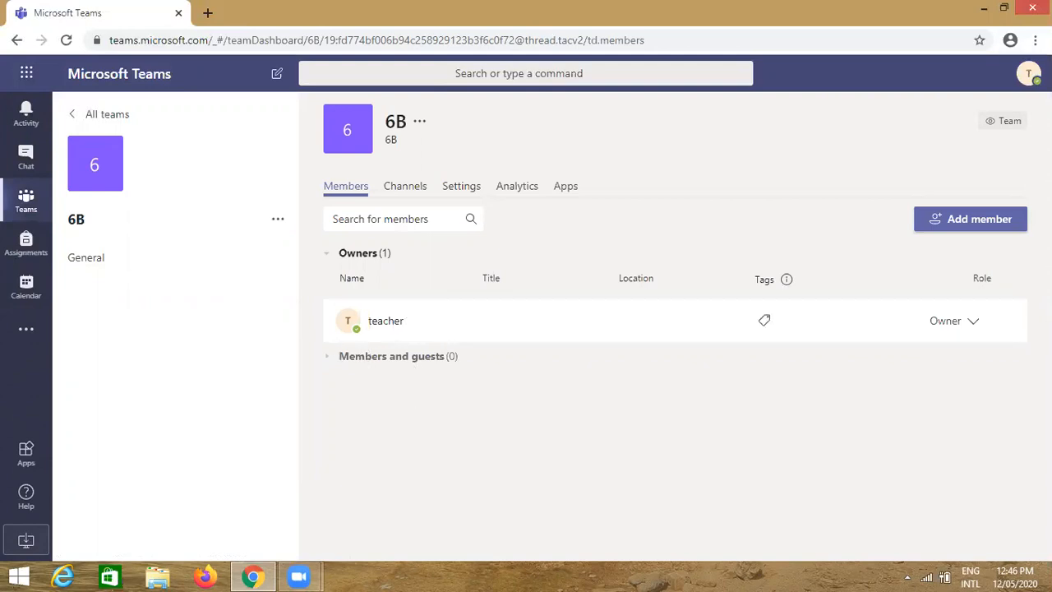
{"action": "mouse_move", "coordinate": [354, 327]}
Add teacher1 to team 6B from the Teachers tab of Add members
{"action": "left_click", "coordinate": [962, 222]}
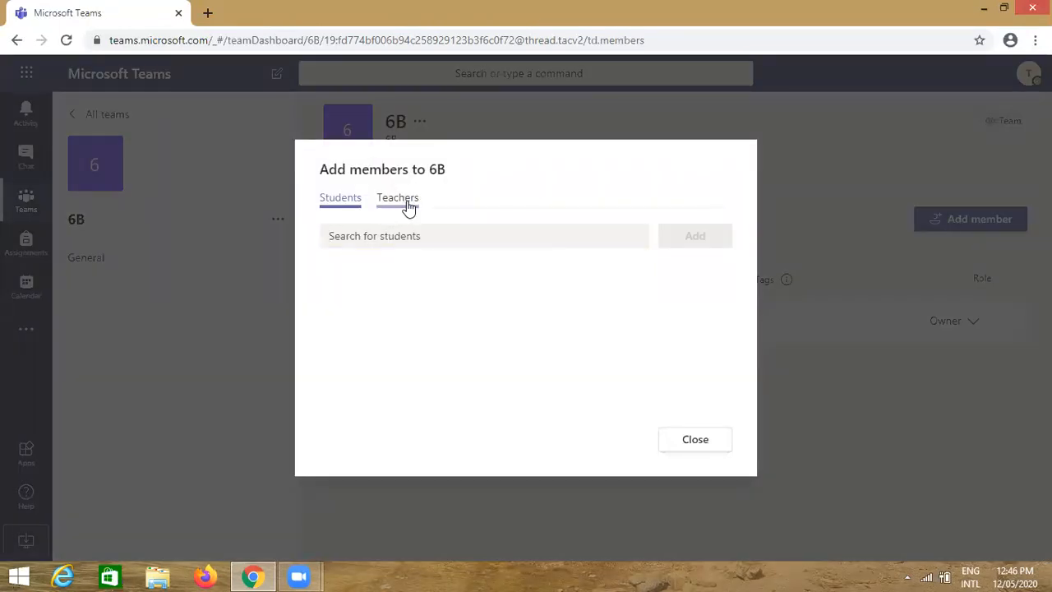
{"action": "left_click", "coordinate": [402, 202]}
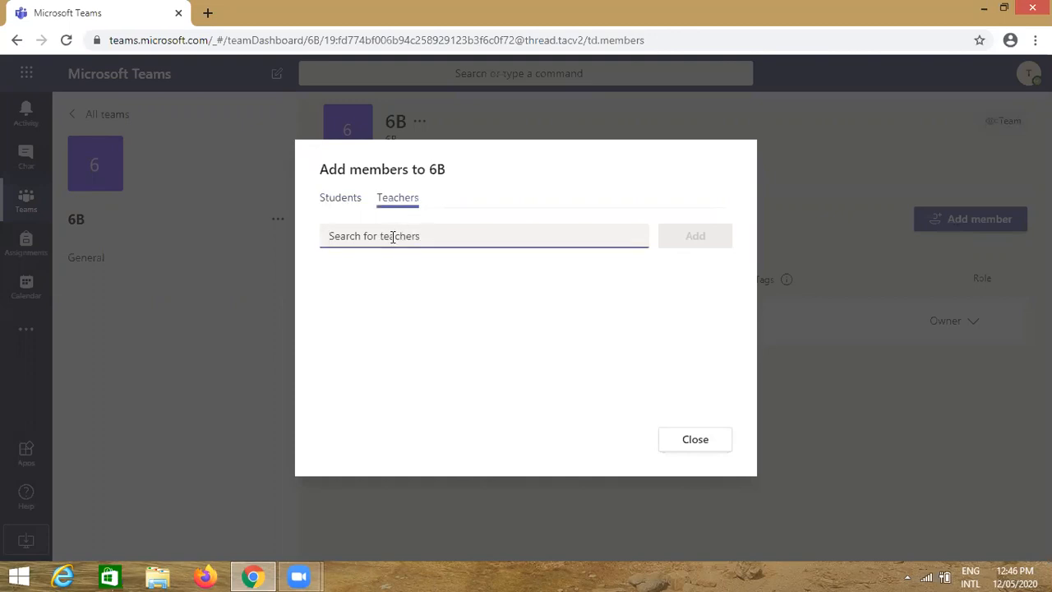
{"action": "type", "text": "teach"}
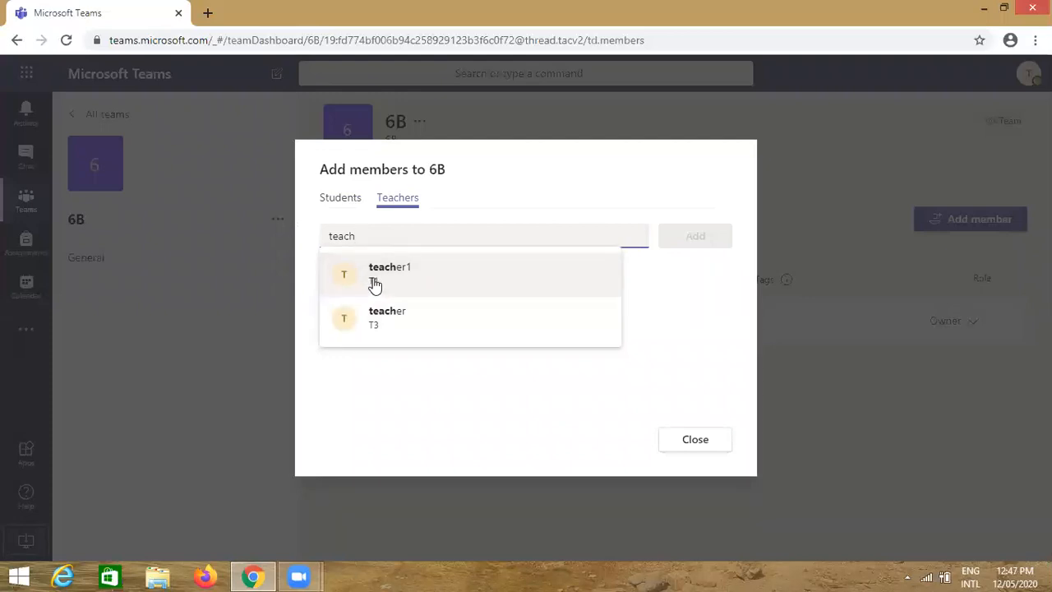
{"action": "left_click", "coordinate": [374, 284]}
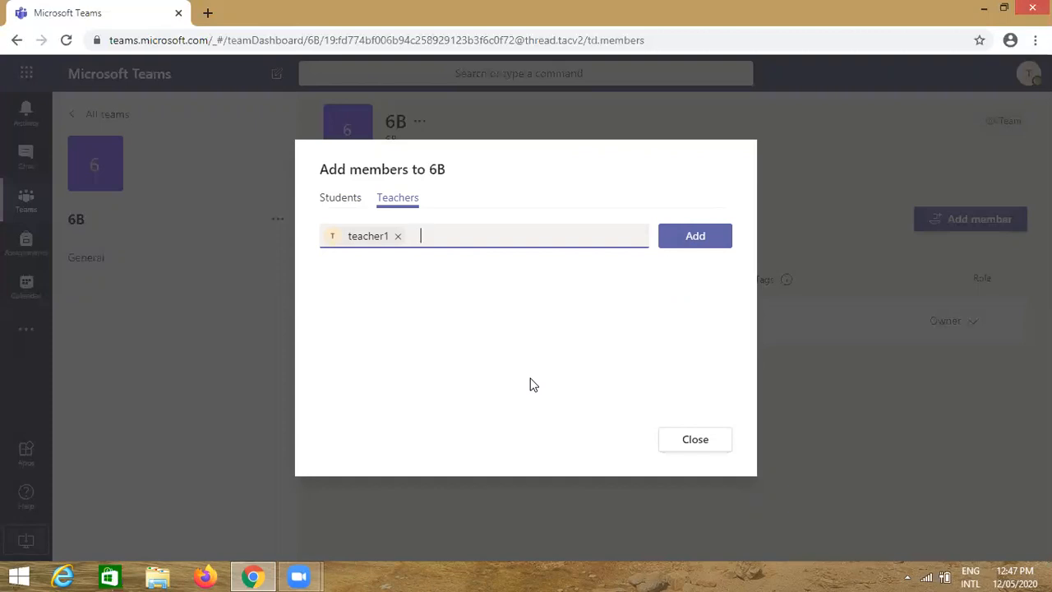
{"action": "left_click", "coordinate": [697, 240]}
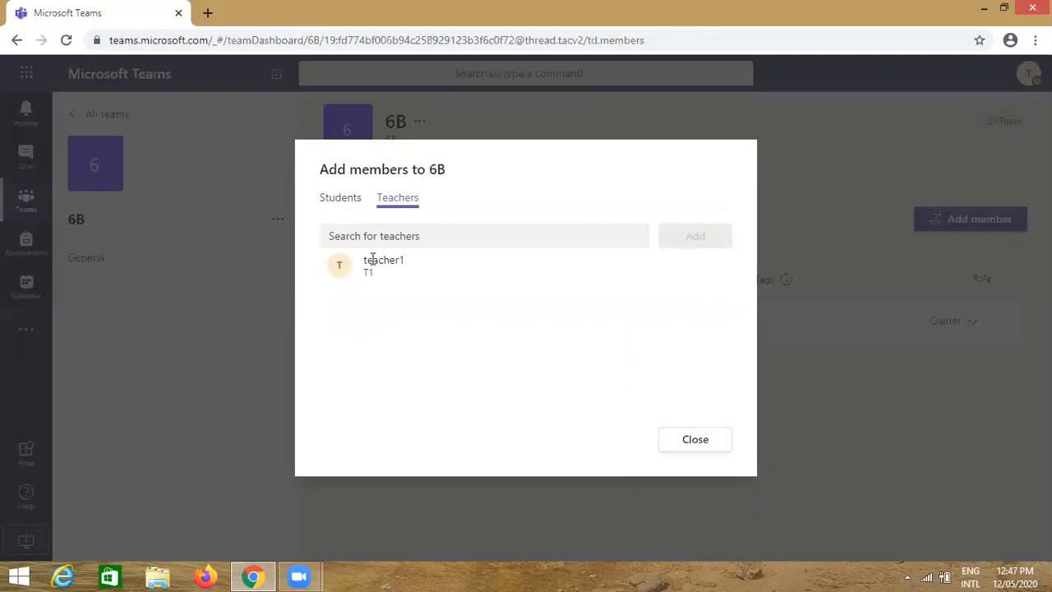
Search 'student' on the Students tab and add students S3 and S4 to 6B
{"action": "left_click", "coordinate": [341, 204]}
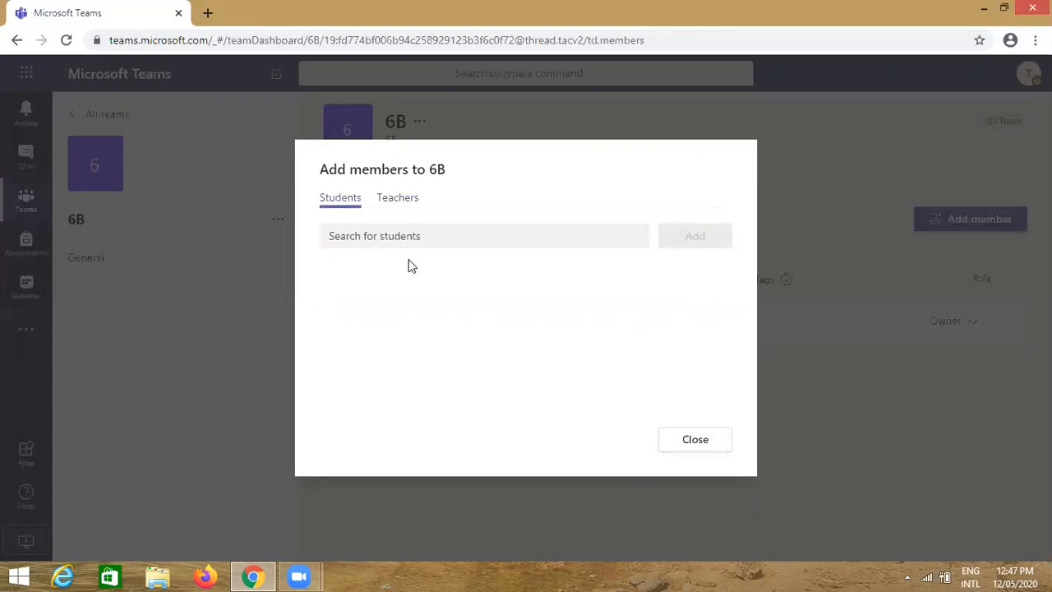
{"action": "left_click", "coordinate": [414, 237]}
{"action": "type", "text": "student"}
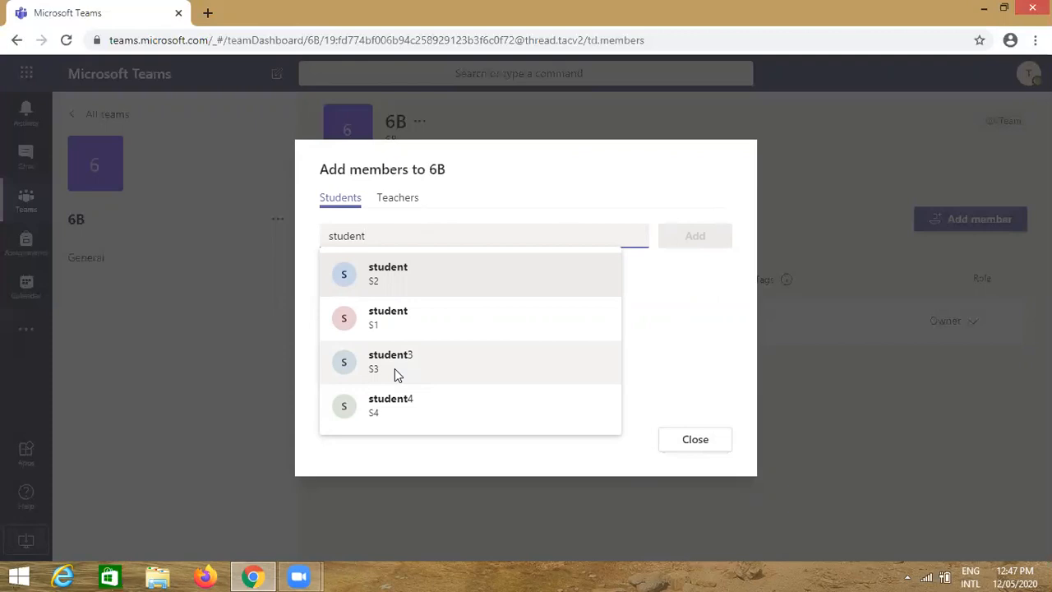
{"action": "left_click", "coordinate": [394, 368]}
{"action": "type", "text": "stude"}
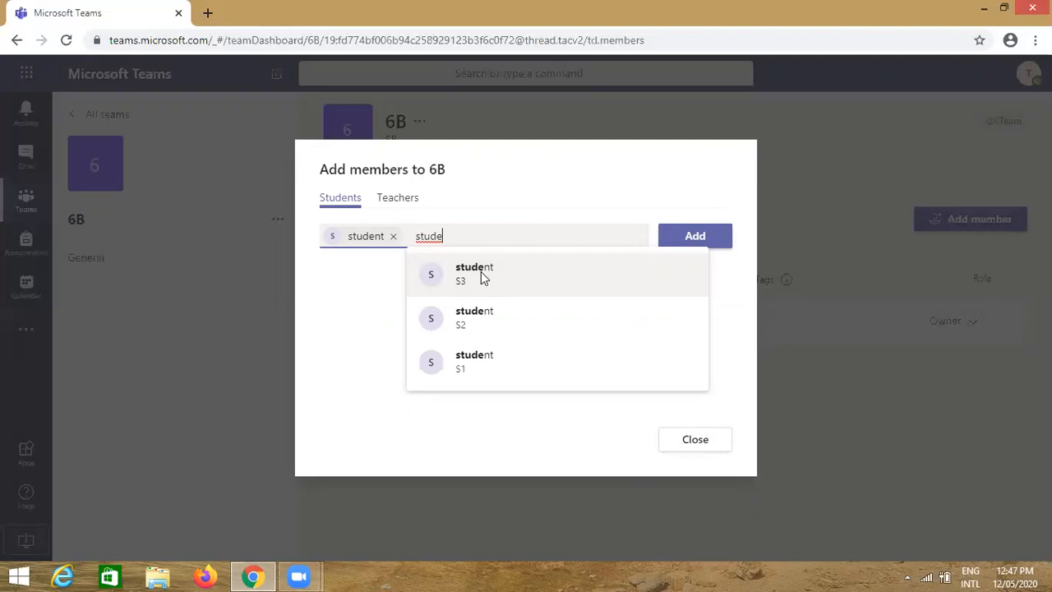
{"action": "left_click", "coordinate": [481, 280]}
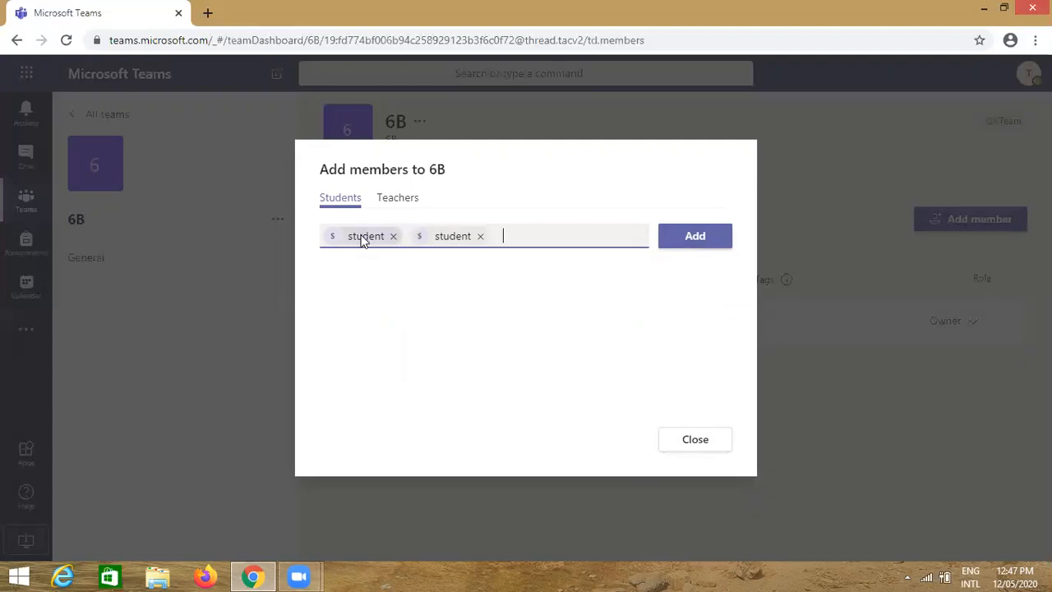
{"action": "mouse_move", "coordinate": [362, 245]}
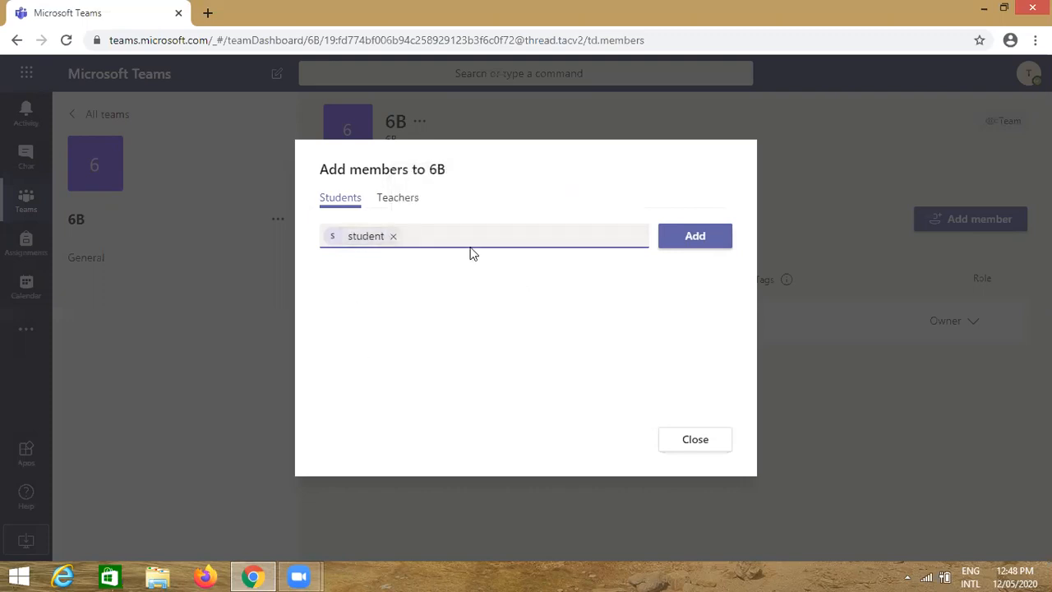
{"action": "type", "text": "student"}
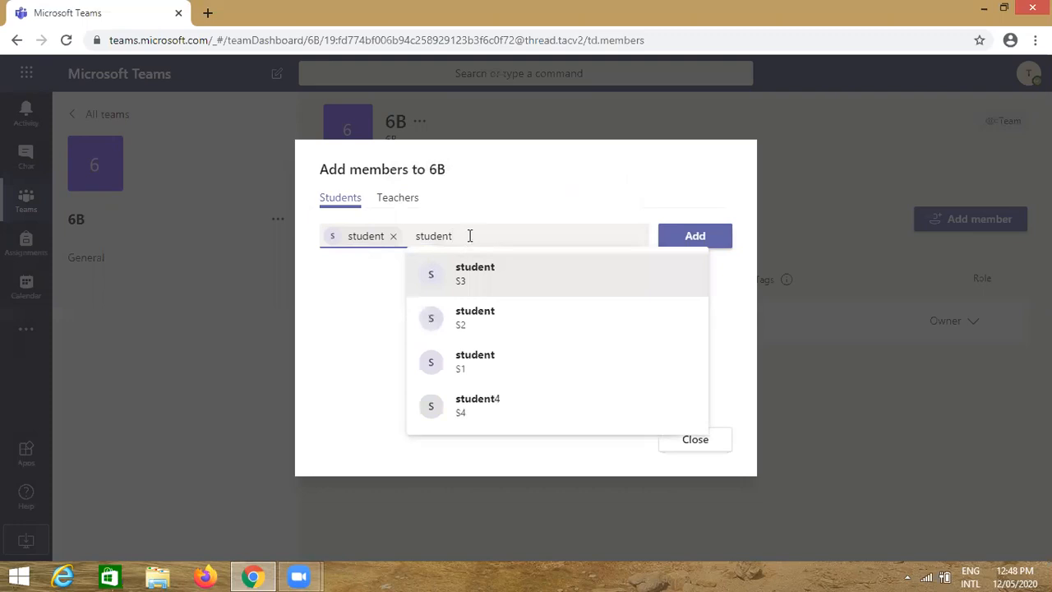
{"action": "left_click", "coordinate": [470, 405]}
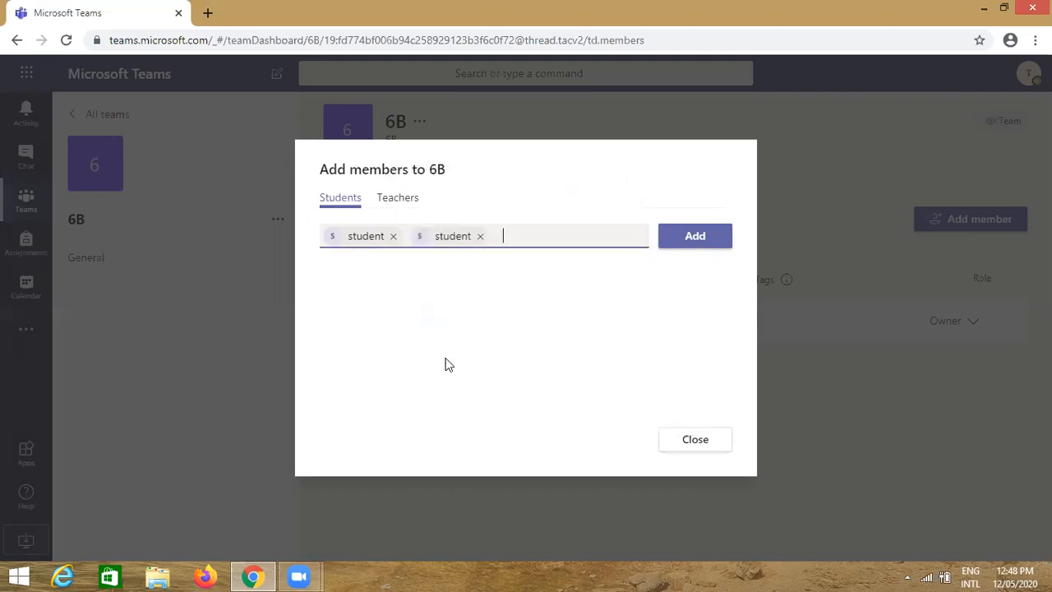
{"action": "left_click", "coordinate": [698, 245]}
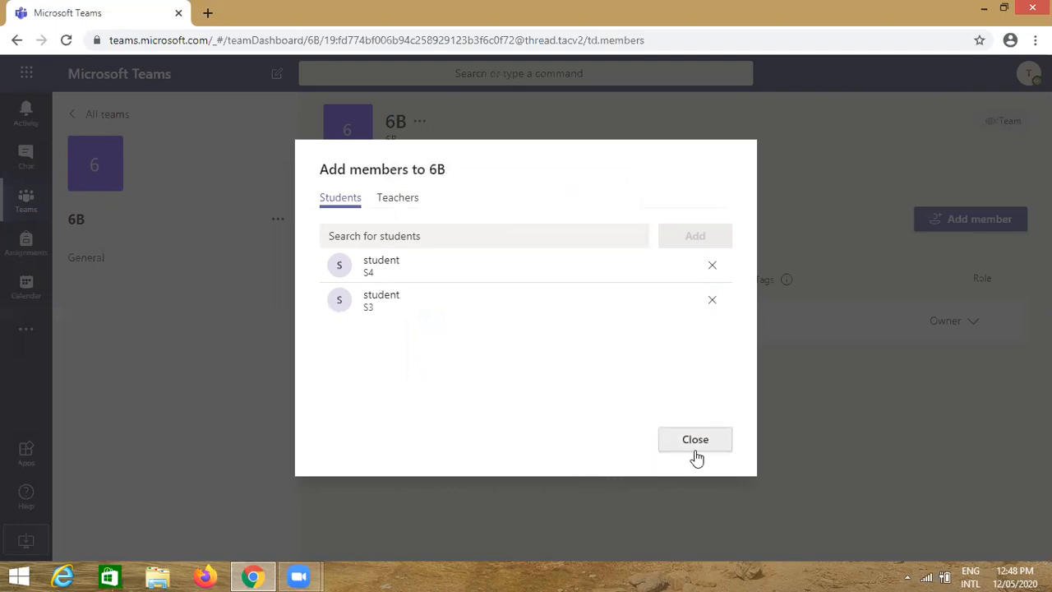
Close Add members, check a student member's profile card, and return to 6B General
{"action": "left_click", "coordinate": [698, 448]}
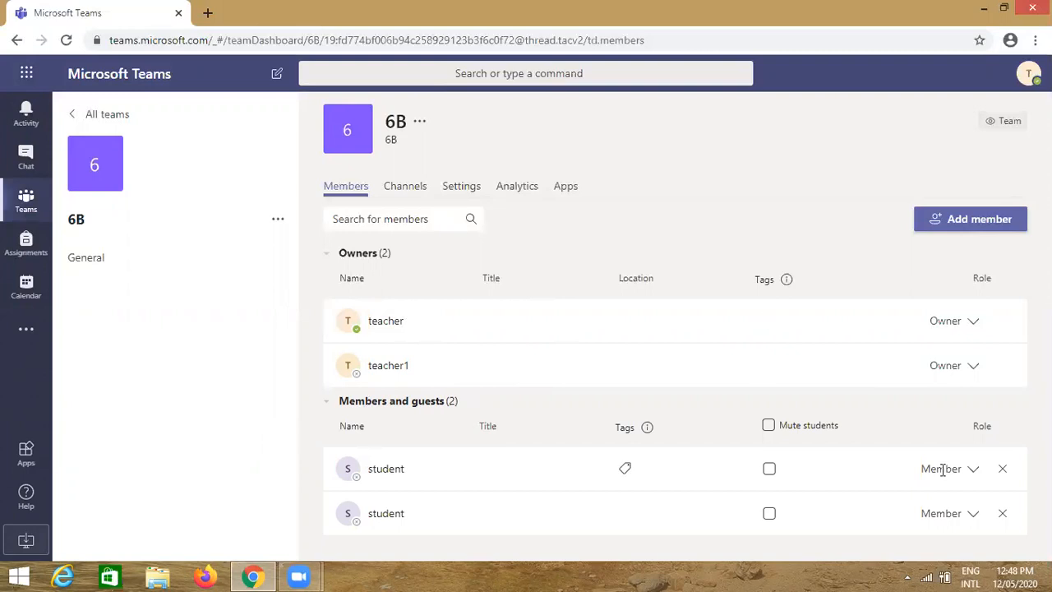
{"action": "left_click", "coordinate": [374, 485]}
{"action": "left_click", "coordinate": [31, 205]}
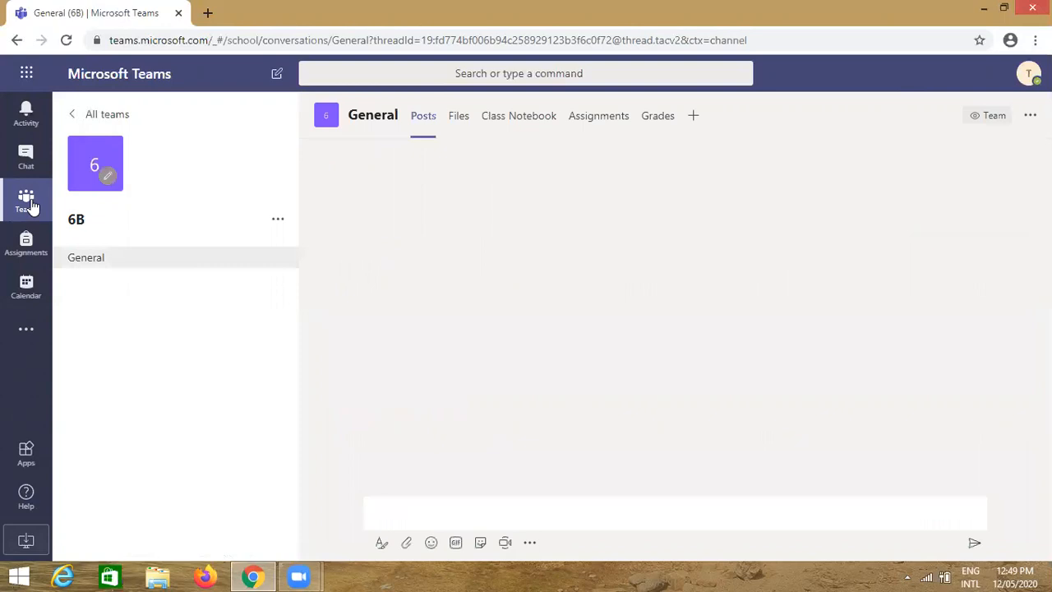
Show the Teams grid listing both class teams, 6A and 6B
{"action": "left_click", "coordinate": [102, 120]}
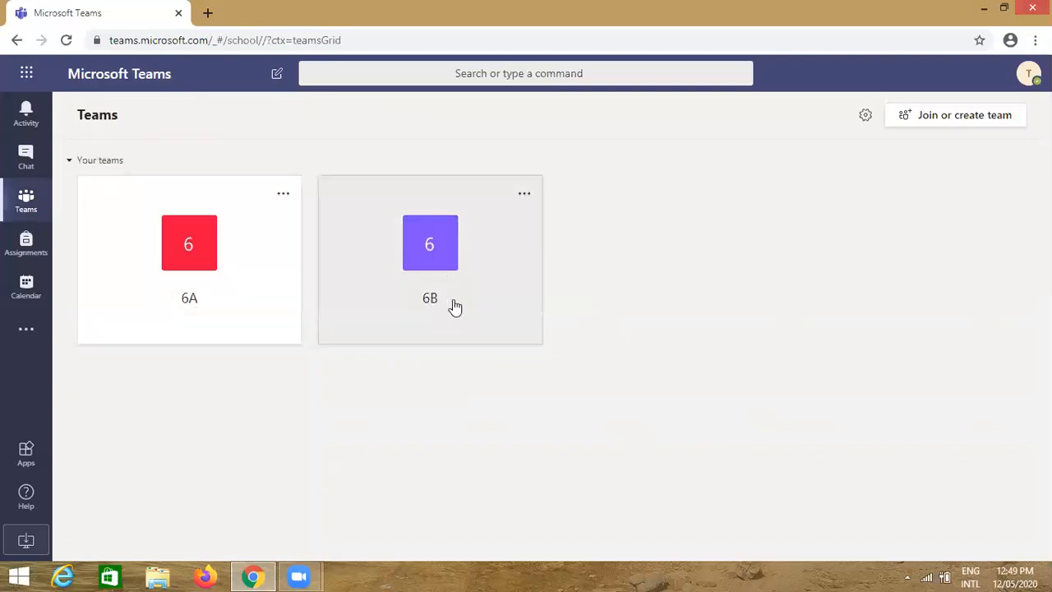
{"action": "left_click", "coordinate": [523, 195]}
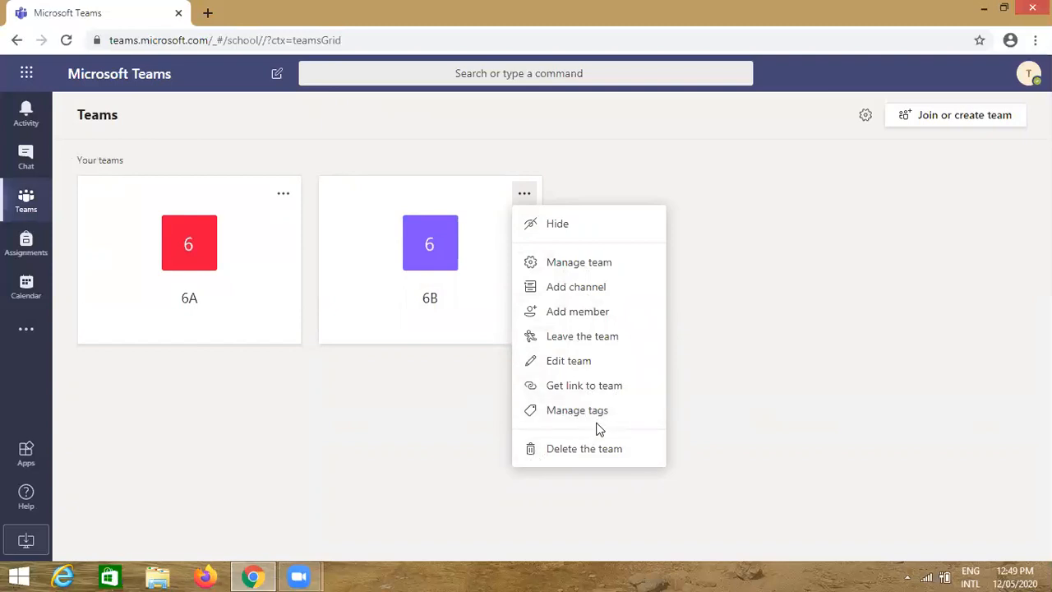
{"action": "left_click", "coordinate": [431, 421]}
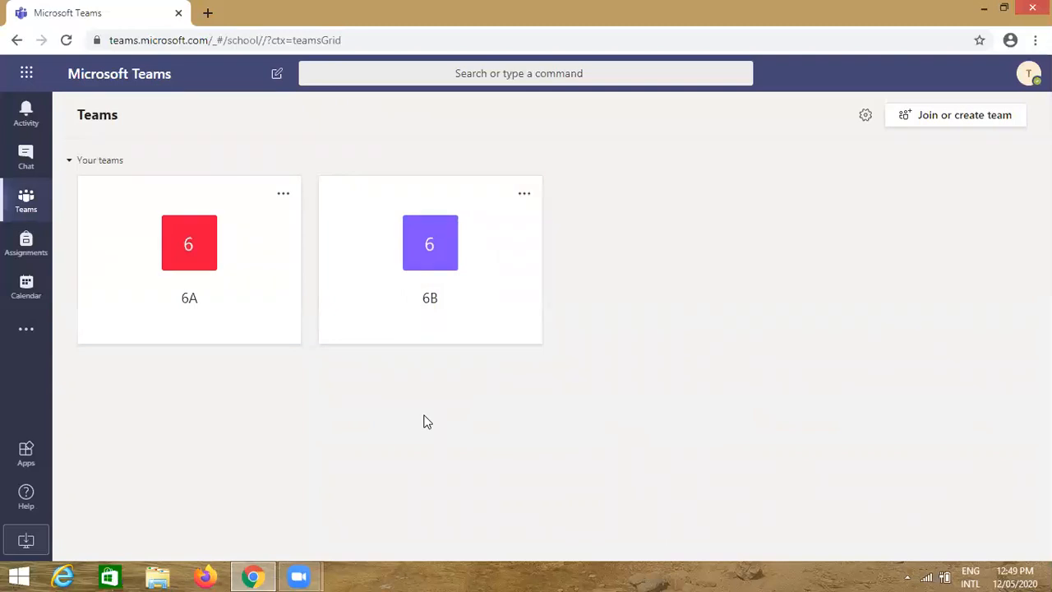
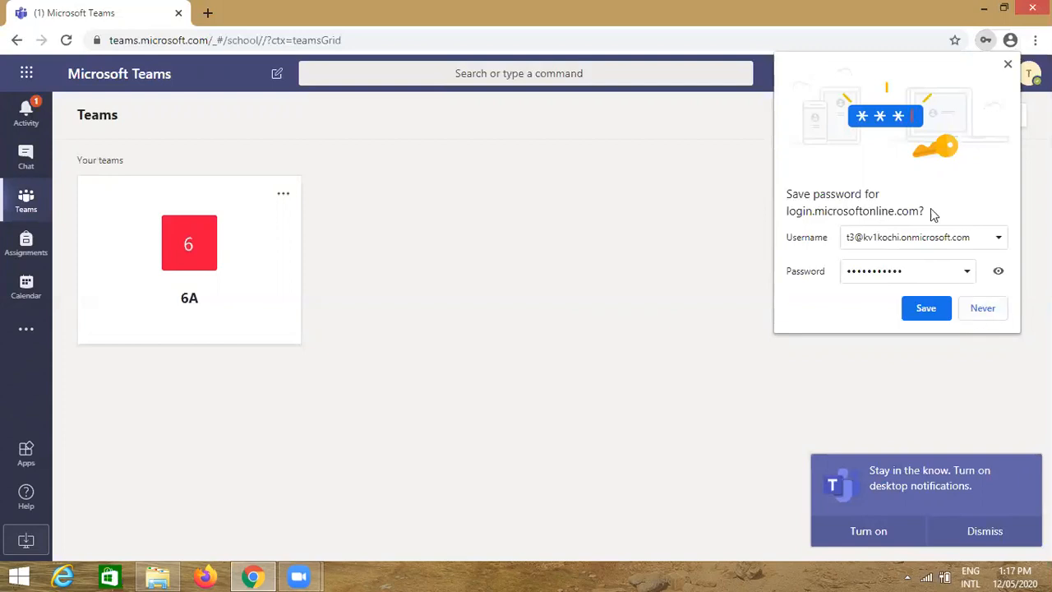
Dismiss the save-password popup, the desktop notifications prompt and the 'Learn with experts' flyout
{"action": "left_click", "coordinate": [1007, 63]}
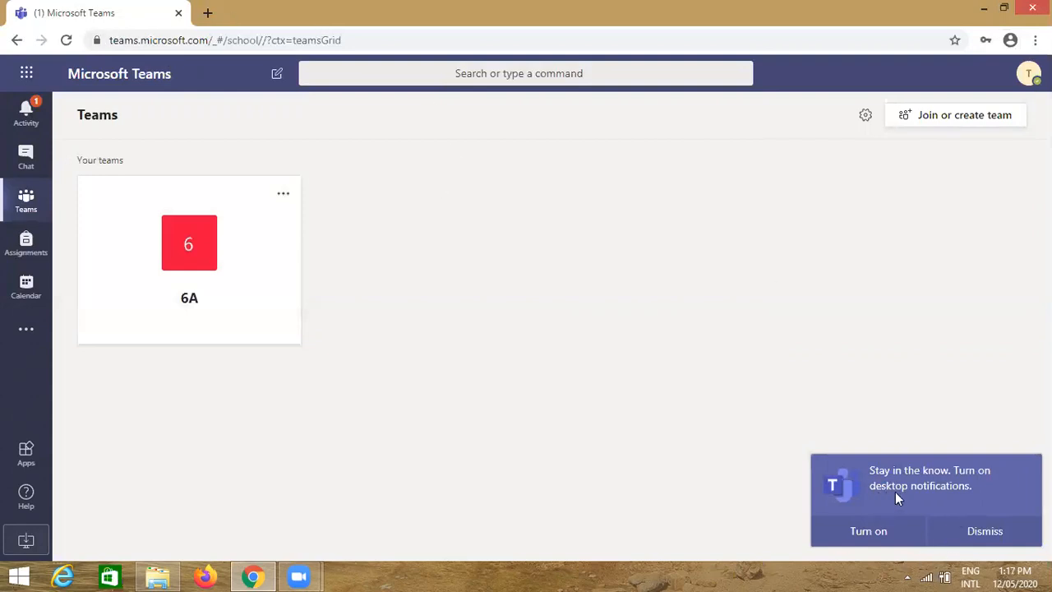
{"action": "left_click", "coordinate": [984, 534]}
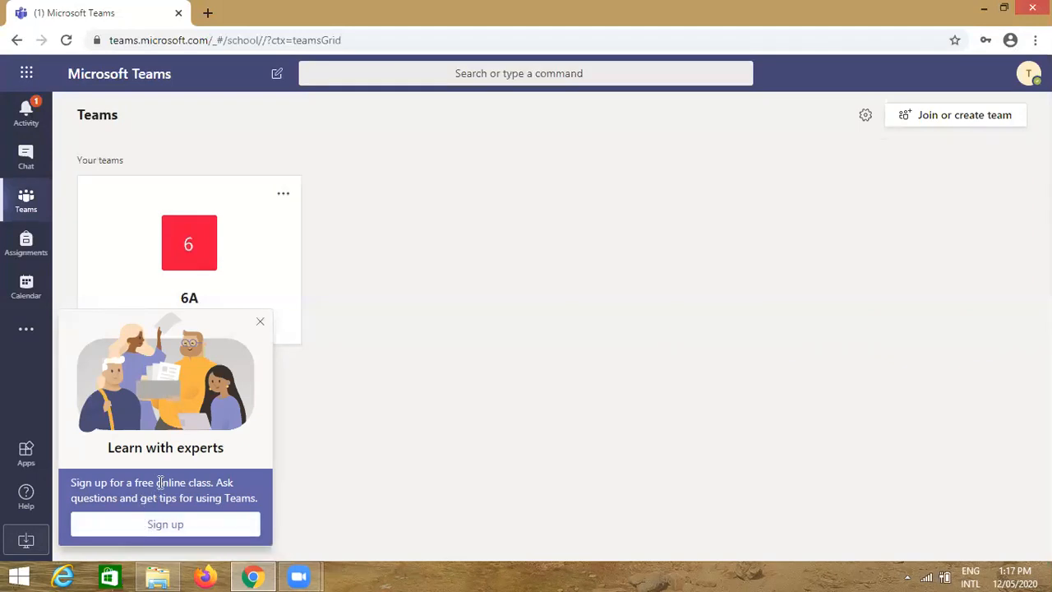
{"action": "left_click", "coordinate": [261, 324]}
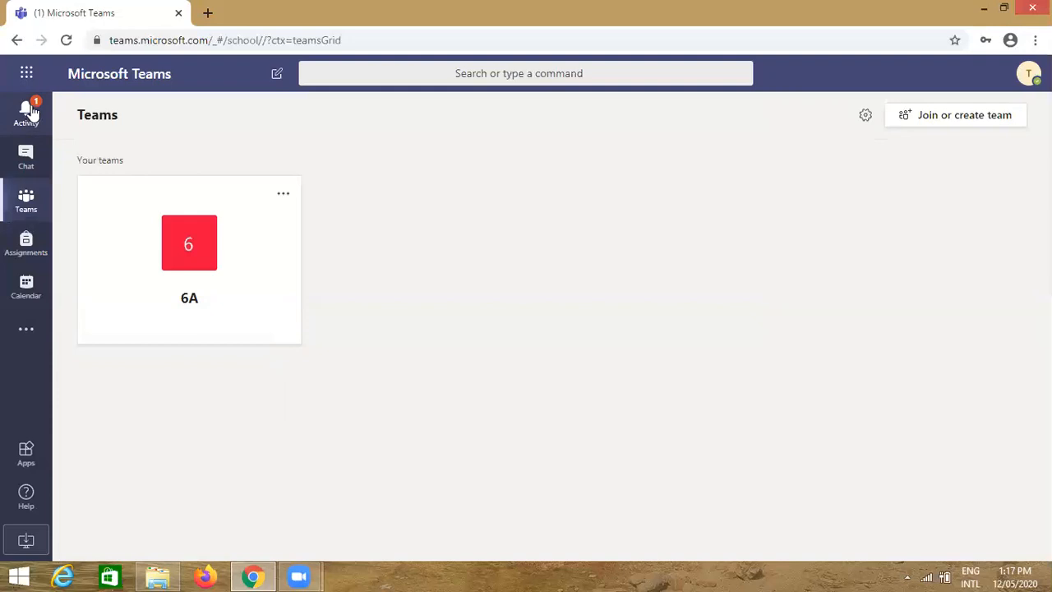
{"action": "left_click", "coordinate": [27, 113]}
{"action": "left_click", "coordinate": [152, 172]}
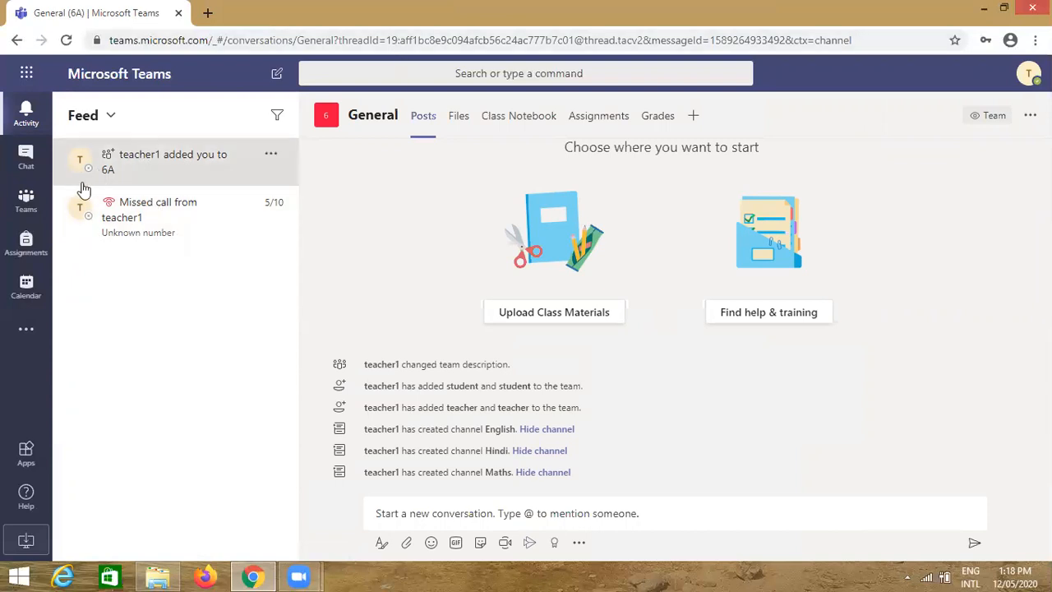
{"action": "left_click", "coordinate": [26, 158]}
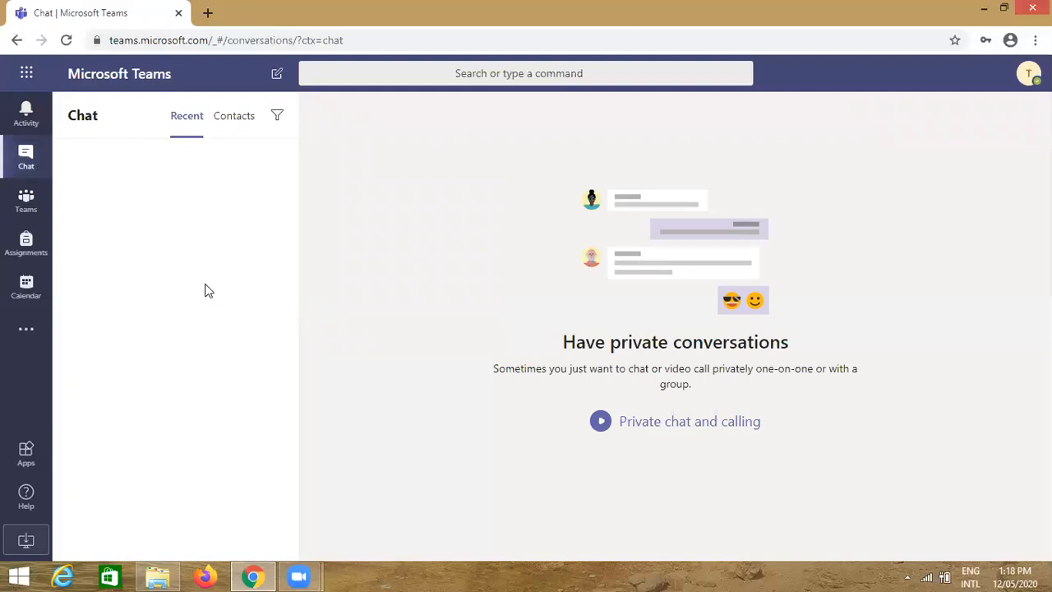
{"action": "left_click", "coordinate": [27, 211]}
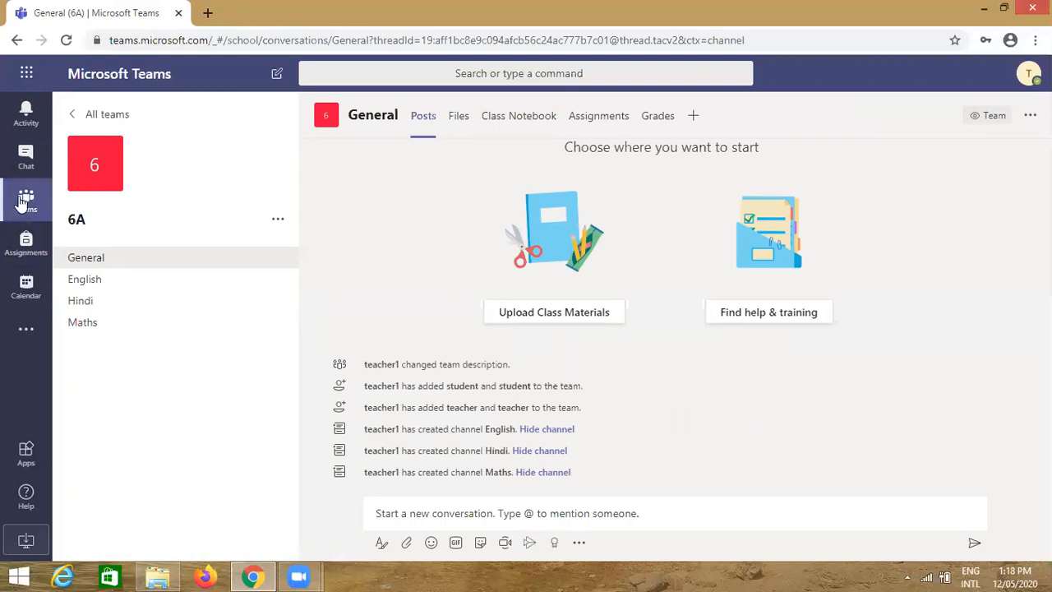
{"action": "left_click", "coordinate": [23, 204]}
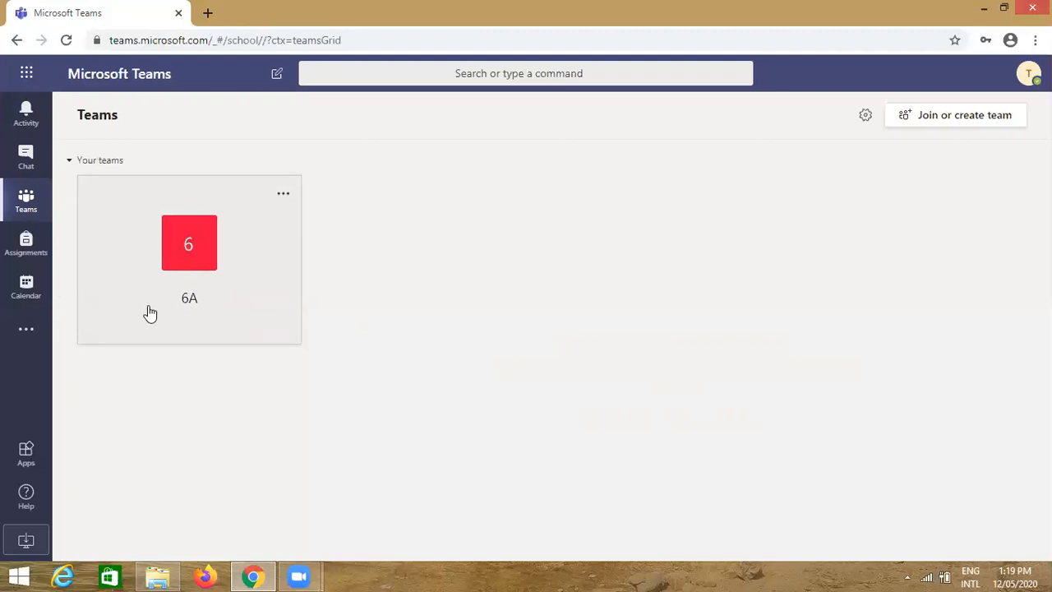
Create a Class-type team named 6C, skipping the add-students step
{"action": "left_click", "coordinate": [965, 125]}
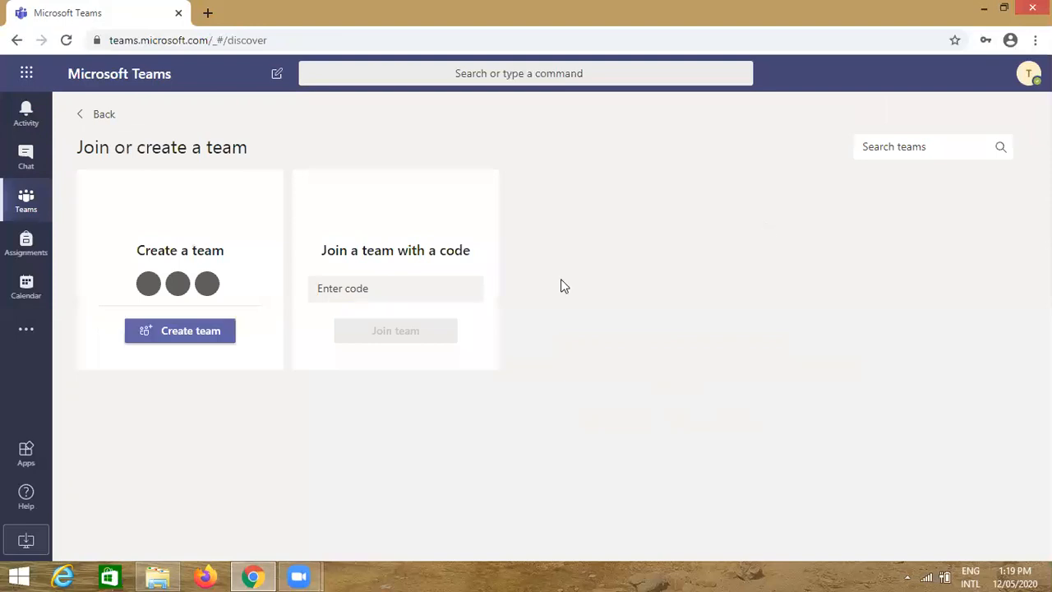
{"action": "left_click", "coordinate": [187, 339]}
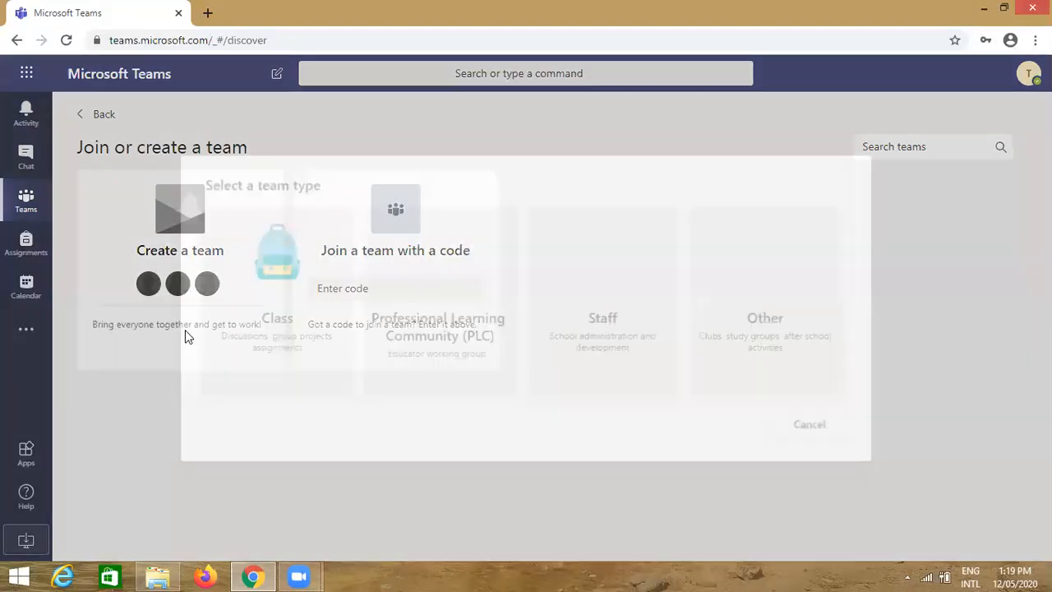
{"action": "left_click", "coordinate": [304, 317]}
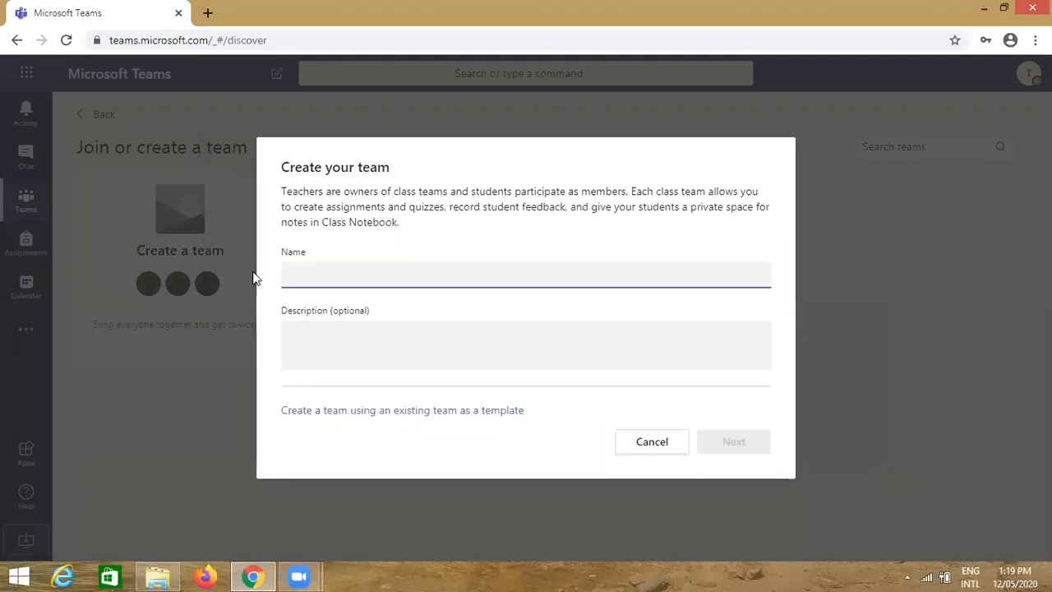
{"action": "type", "text": "6C"}
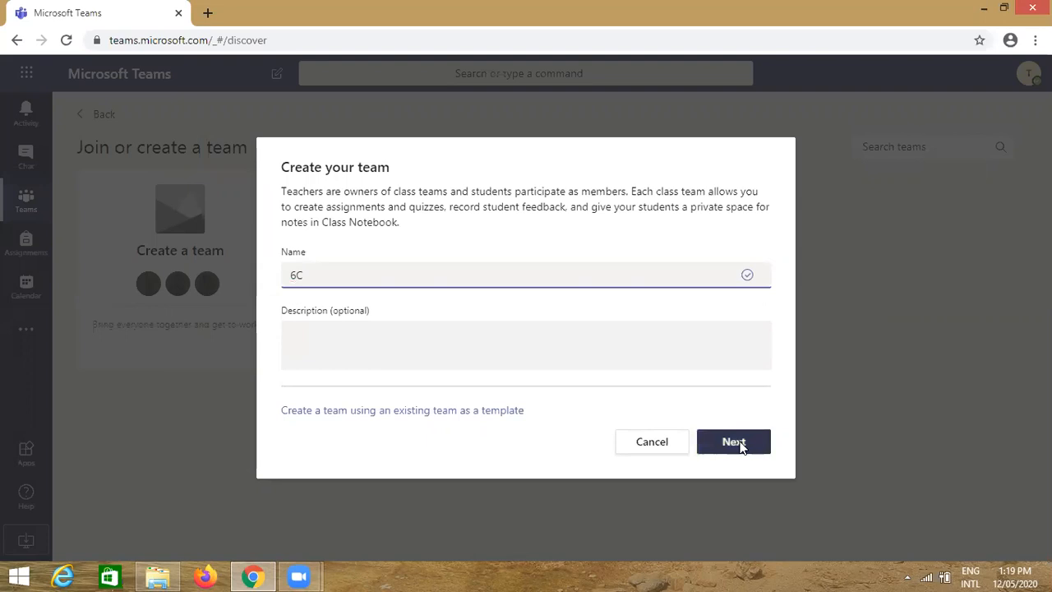
{"action": "left_click", "coordinate": [742, 444]}
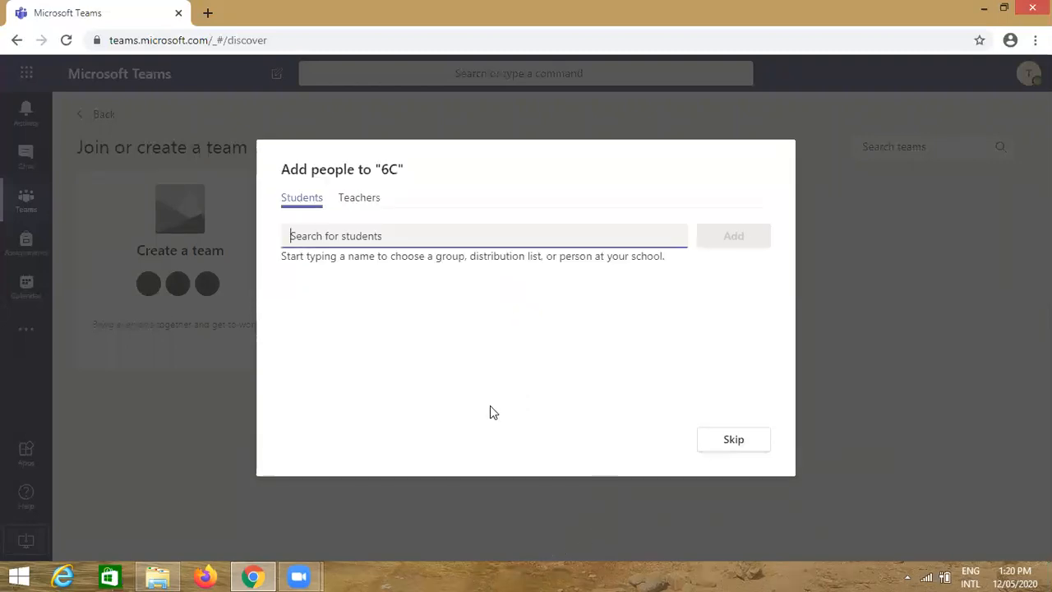
{"action": "left_click", "coordinate": [734, 442]}
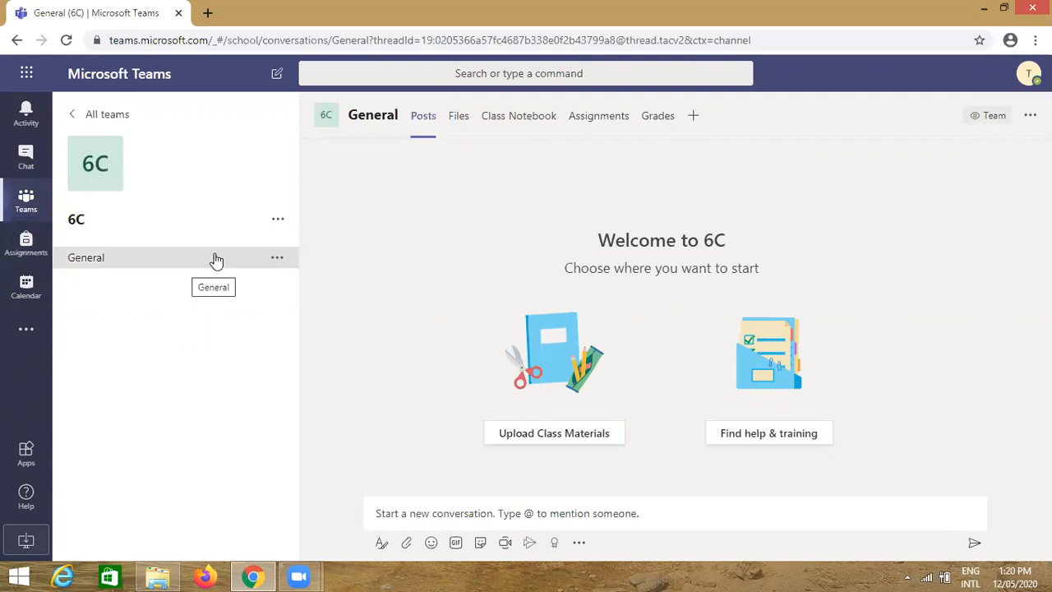
Open 6C's class details and set the grade level to Secondary
{"action": "left_click", "coordinate": [277, 222]}
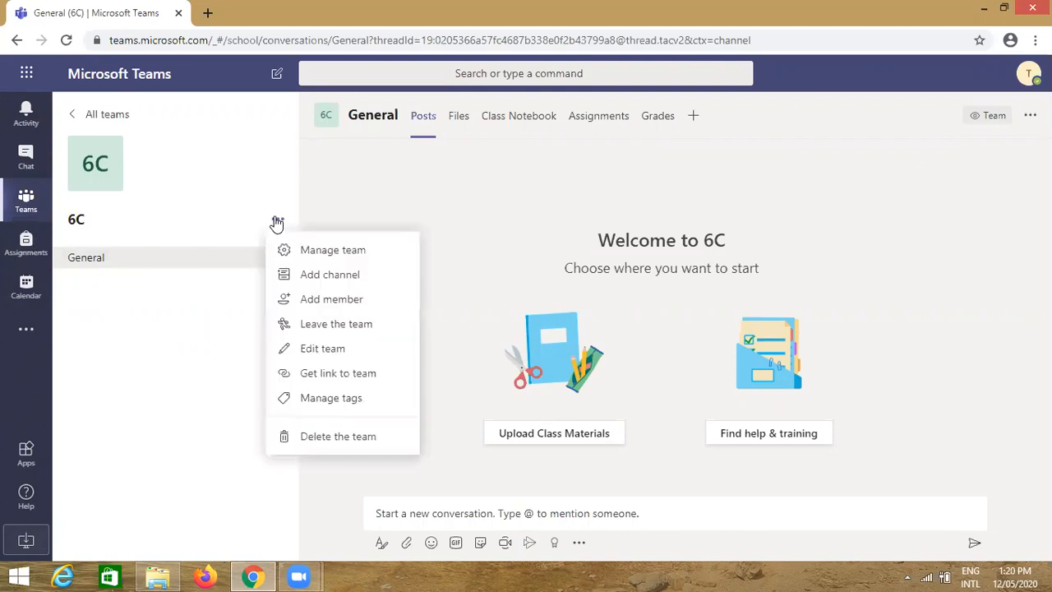
{"action": "left_click", "coordinate": [306, 349]}
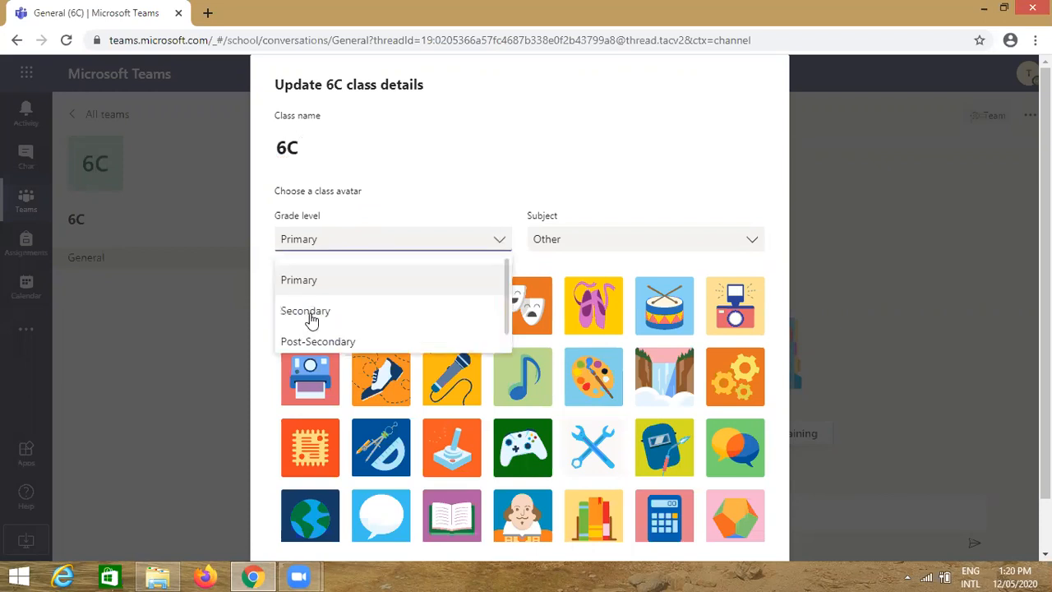
{"action": "left_click", "coordinate": [311, 312]}
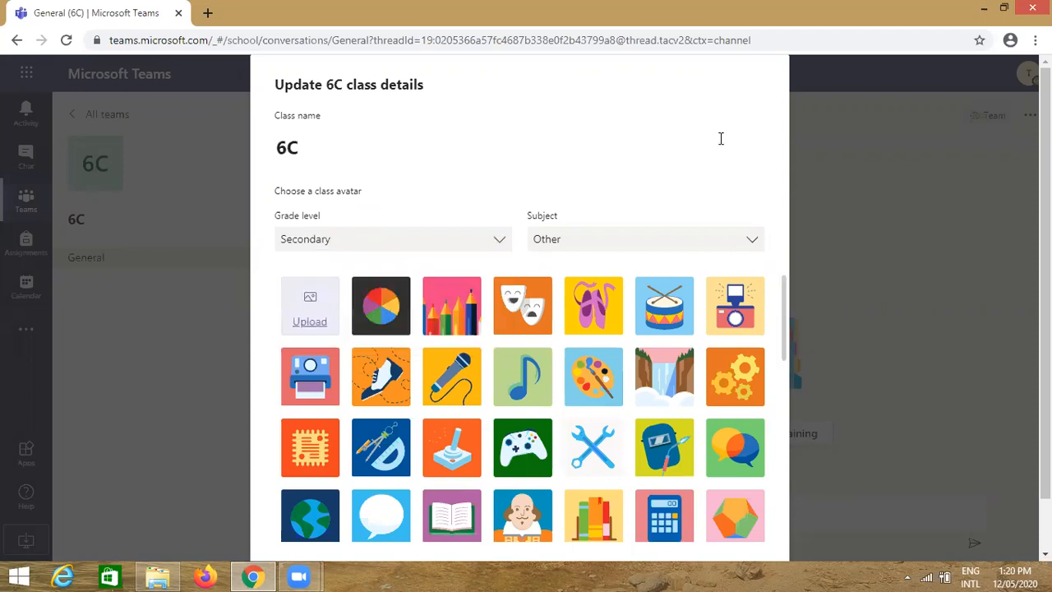
{"action": "left_click", "coordinate": [459, 340]}
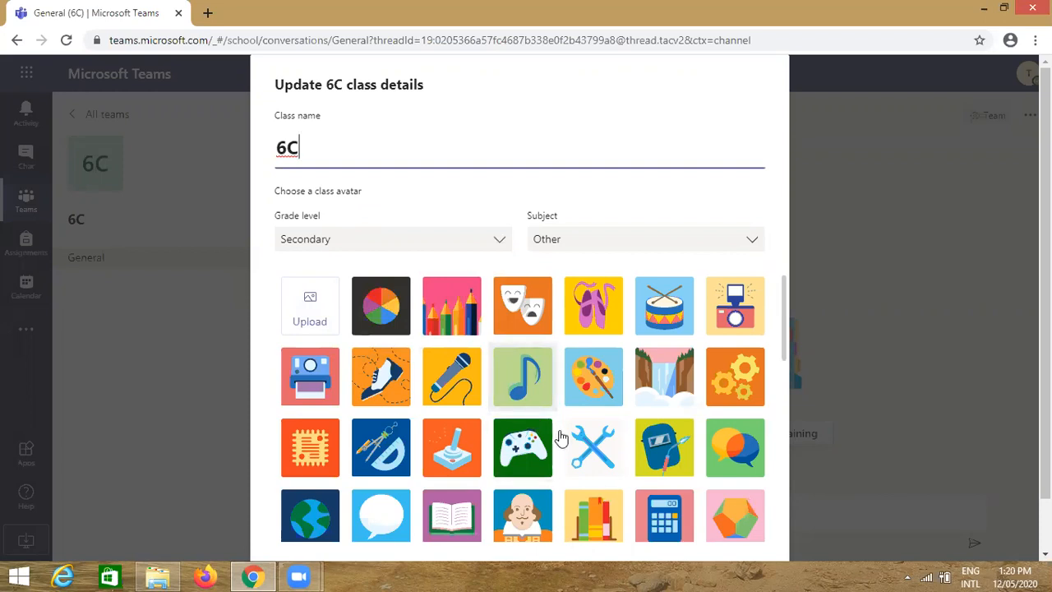
{"action": "scroll", "coordinate": [595, 471], "scroll_direction": "down", "scroll_amount": 2}
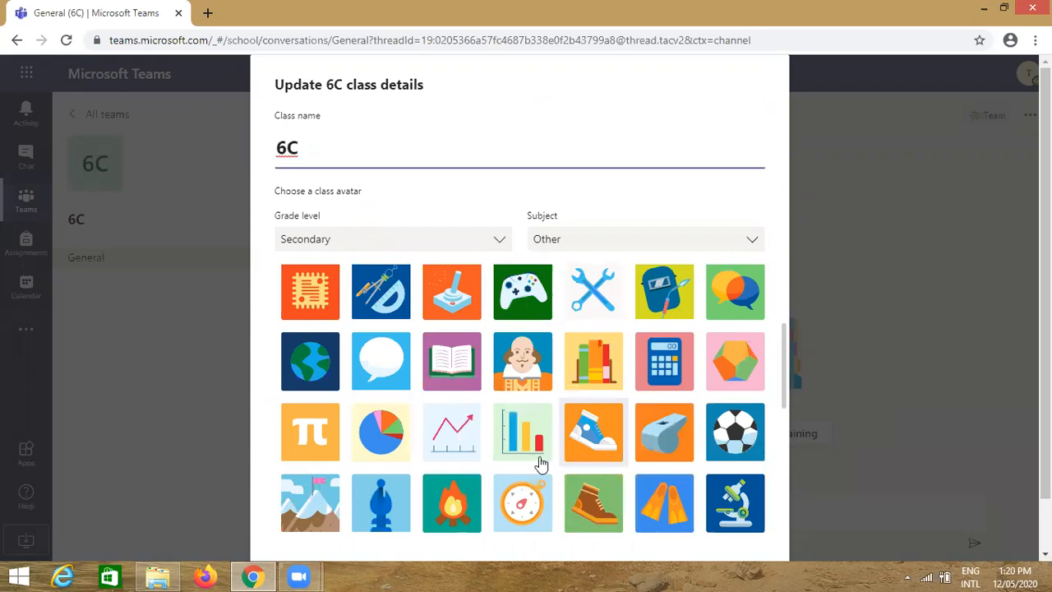
{"action": "scroll", "coordinate": [538, 462], "scroll_direction": "down", "scroll_amount": 3}
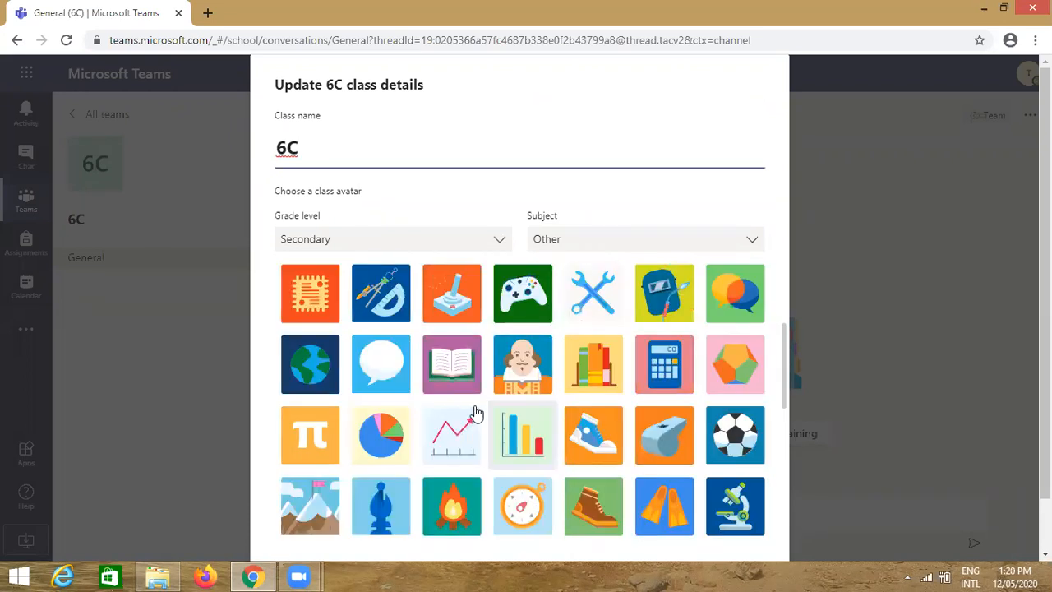
{"action": "scroll", "coordinate": [313, 325], "scroll_direction": "up", "scroll_amount": 2}
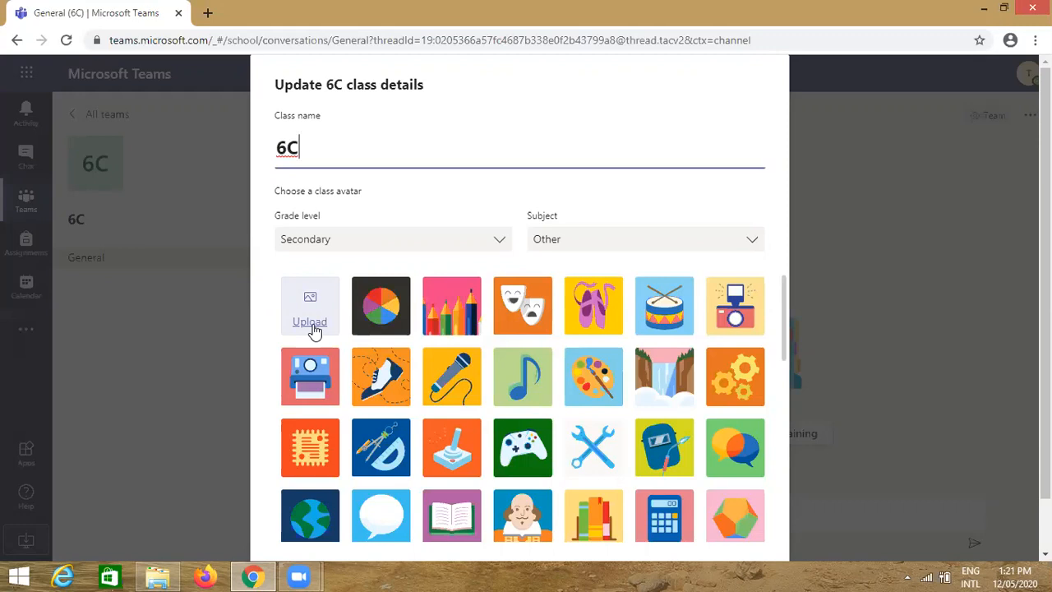
Pick the microphone avatar for 6C and save the class details
{"action": "left_click", "coordinate": [315, 329]}
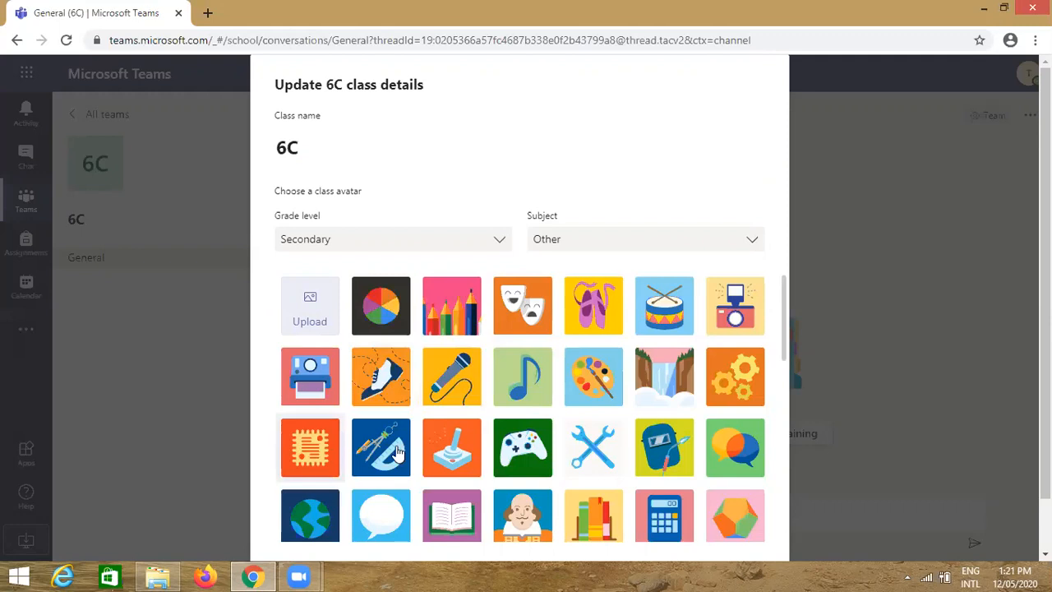
{"action": "scroll", "coordinate": [398, 452], "scroll_direction": "down", "scroll_amount": 3}
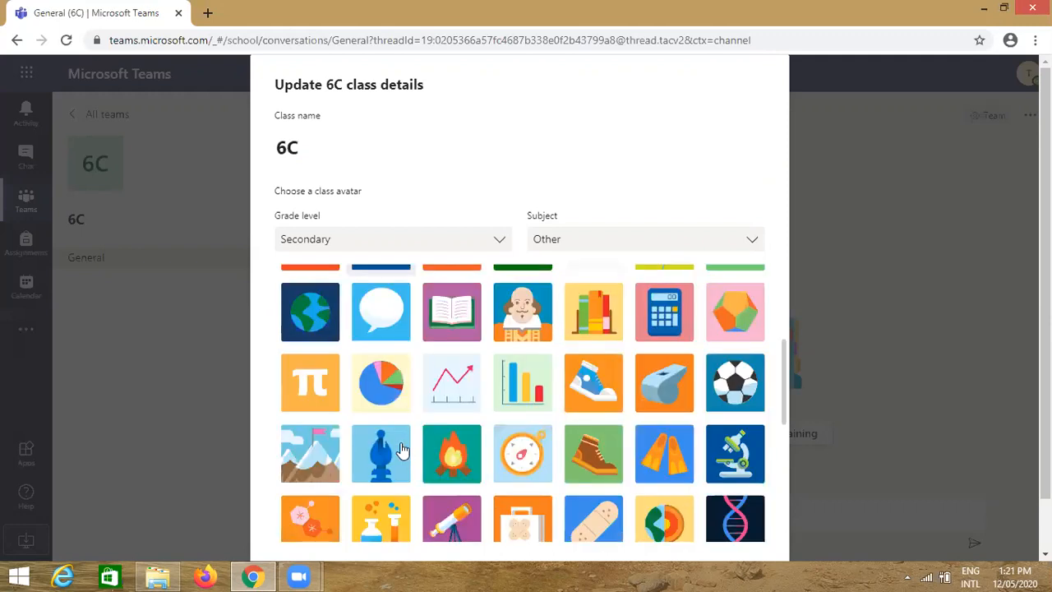
{"action": "scroll", "coordinate": [402, 450], "scroll_direction": "up", "scroll_amount": 3}
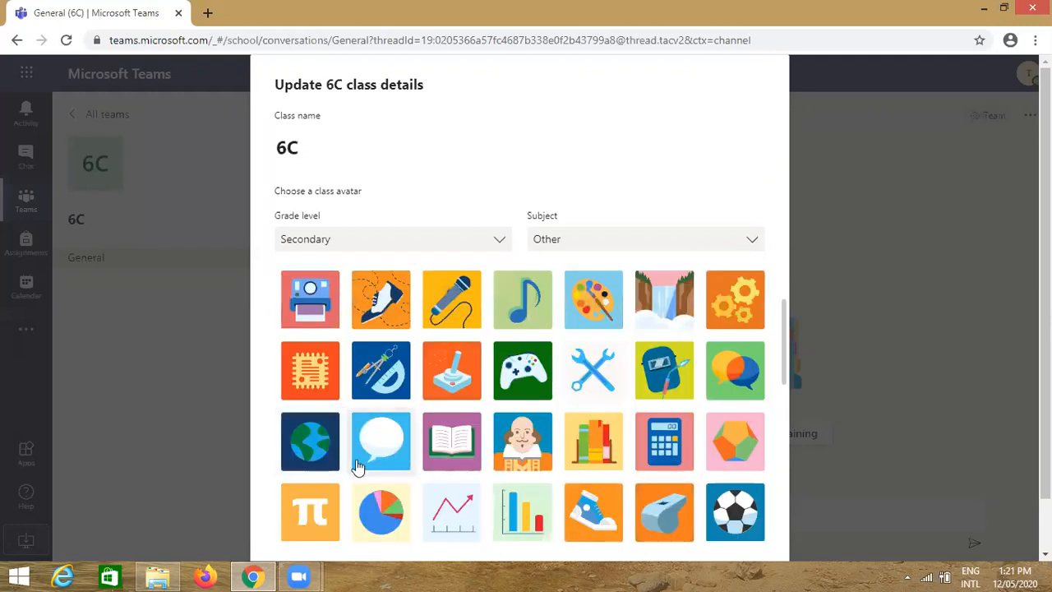
{"action": "scroll", "coordinate": [344, 441], "scroll_direction": "up", "scroll_amount": 1}
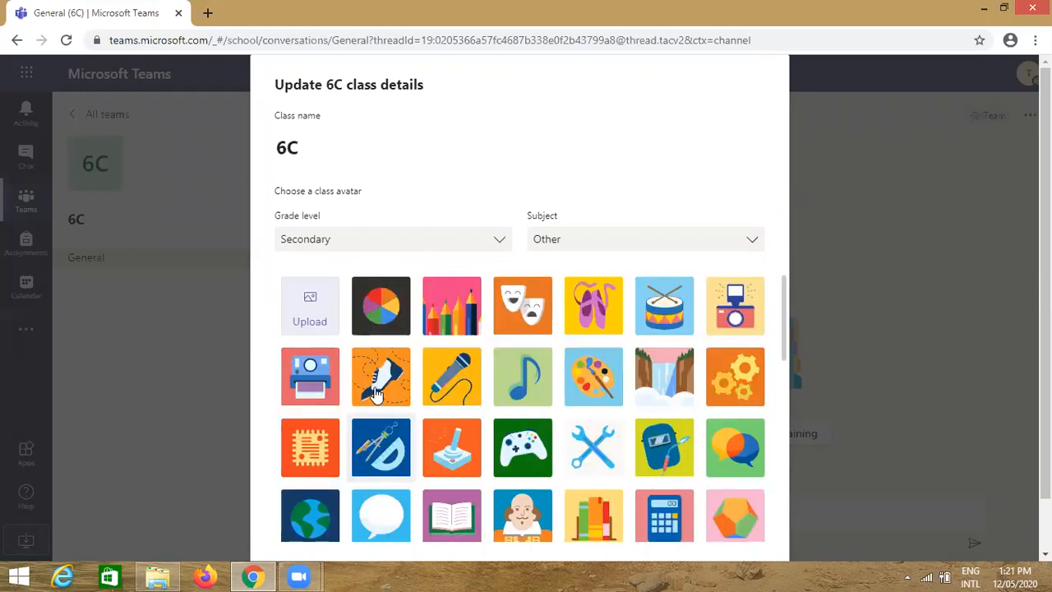
{"action": "left_click", "coordinate": [456, 385]}
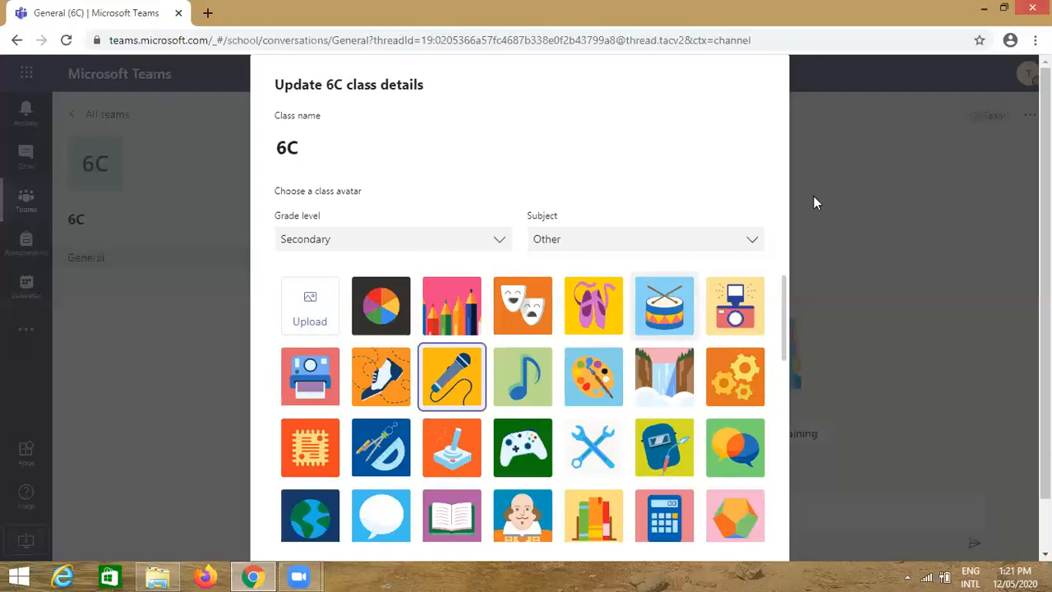
{"action": "scroll", "coordinate": [756, 540], "scroll_direction": "down", "scroll_amount": 5}
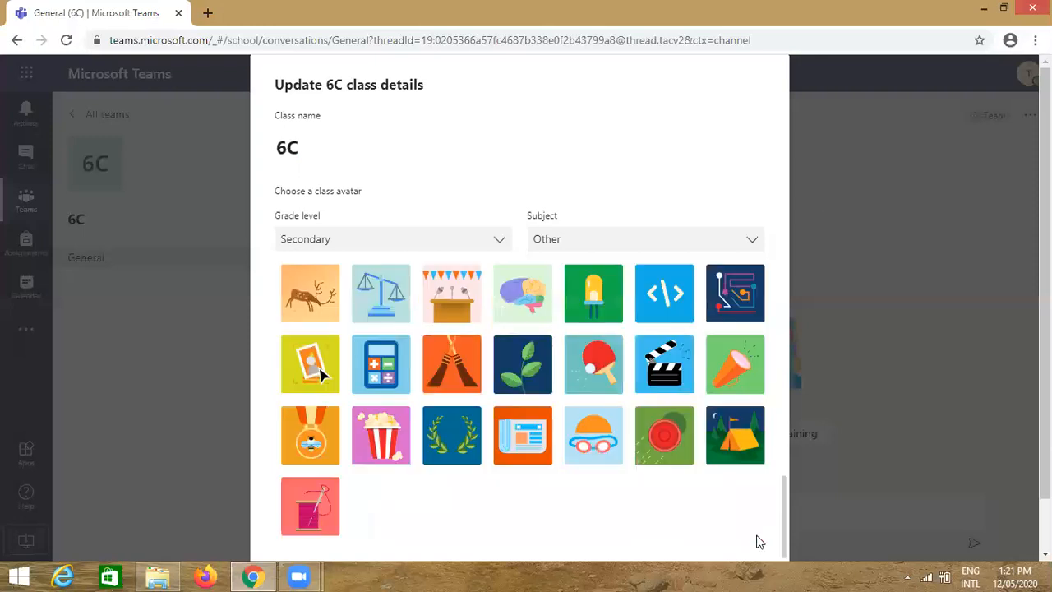
{"action": "scroll", "coordinate": [773, 533], "scroll_direction": "down", "scroll_amount": 1}
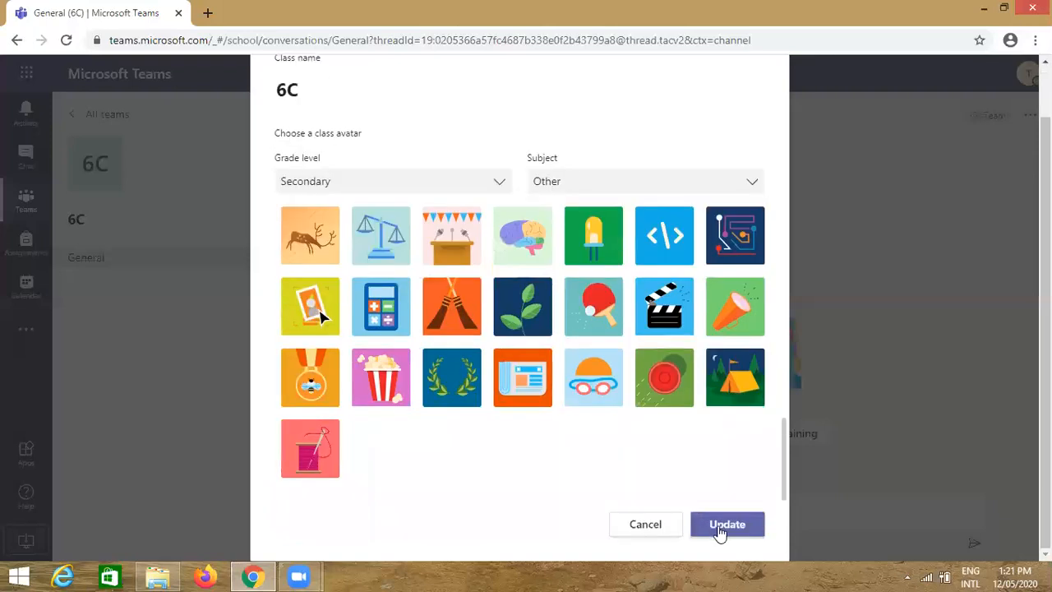
{"action": "left_click", "coordinate": [721, 532]}
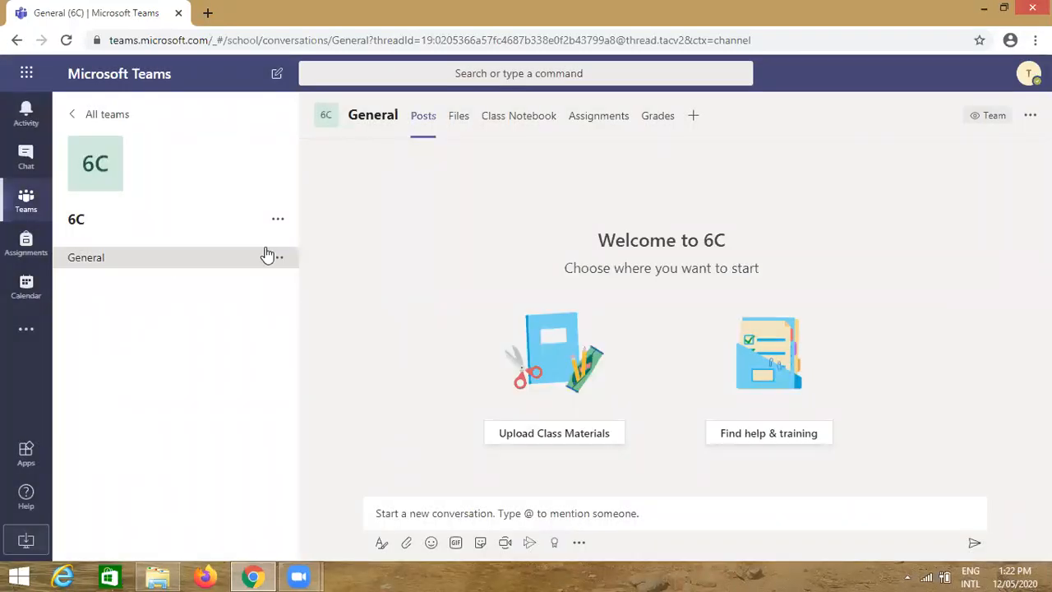
Once the update finishes, open the 6C team's options menu
{"action": "mouse_move", "coordinate": [105, 185]}
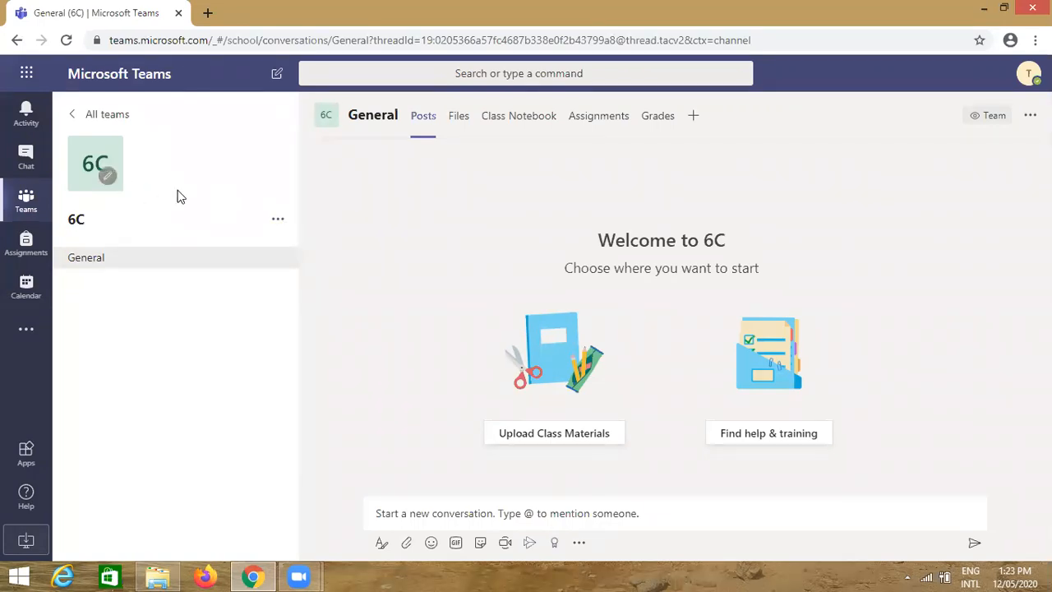
{"action": "left_click", "coordinate": [276, 221]}
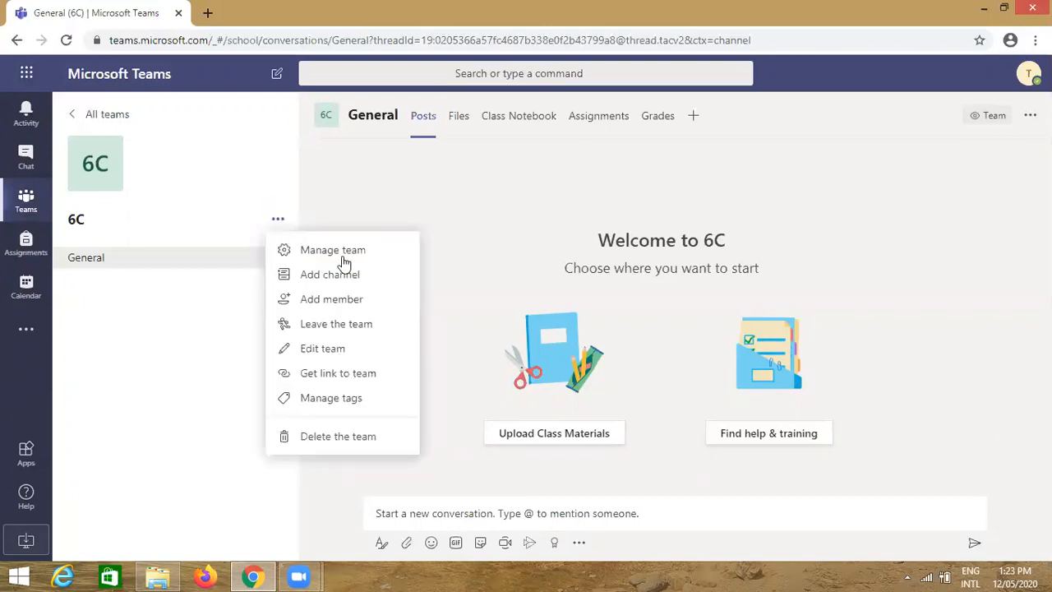
Edit 6C's class details to Secondary grade level with the telescope avatar and save
{"action": "left_click", "coordinate": [329, 351]}
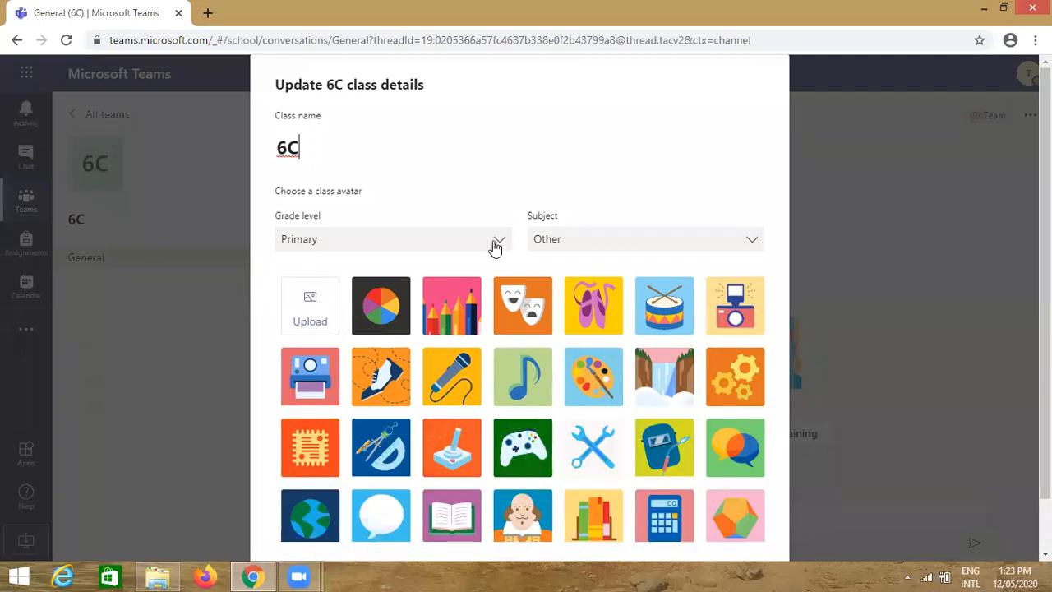
{"action": "left_click", "coordinate": [490, 242]}
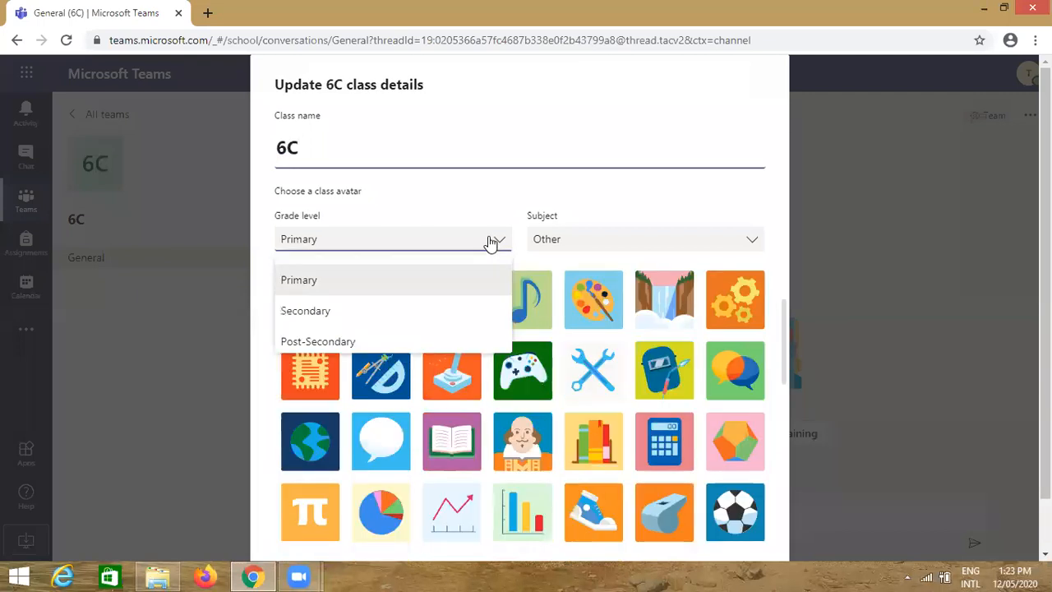
{"action": "left_click", "coordinate": [307, 315]}
{"action": "scroll", "coordinate": [665, 435], "scroll_direction": "down", "scroll_amount": 1}
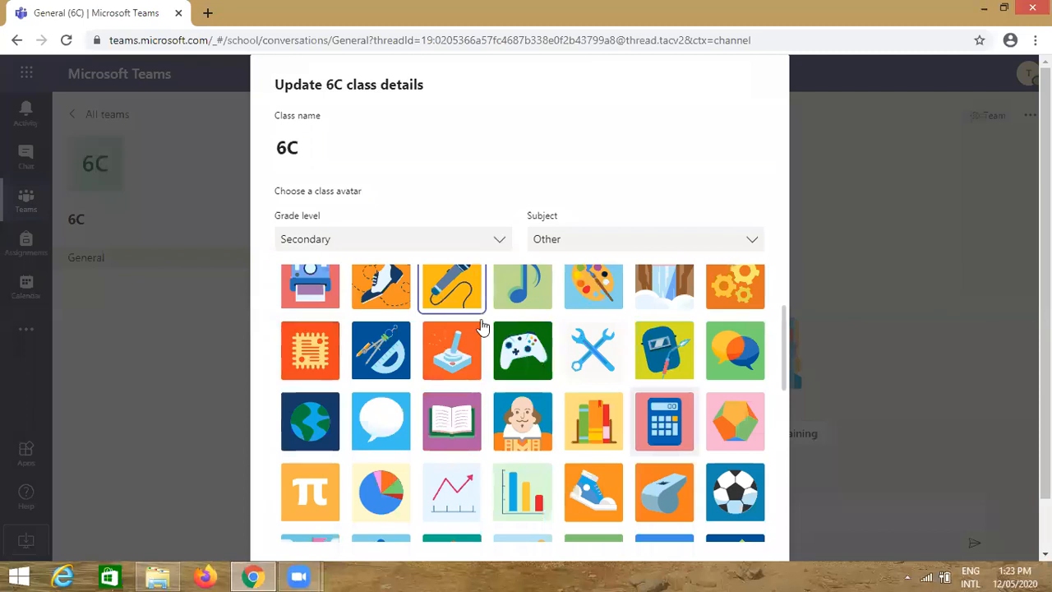
{"action": "scroll", "coordinate": [469, 299], "scroll_direction": "down", "scroll_amount": 5}
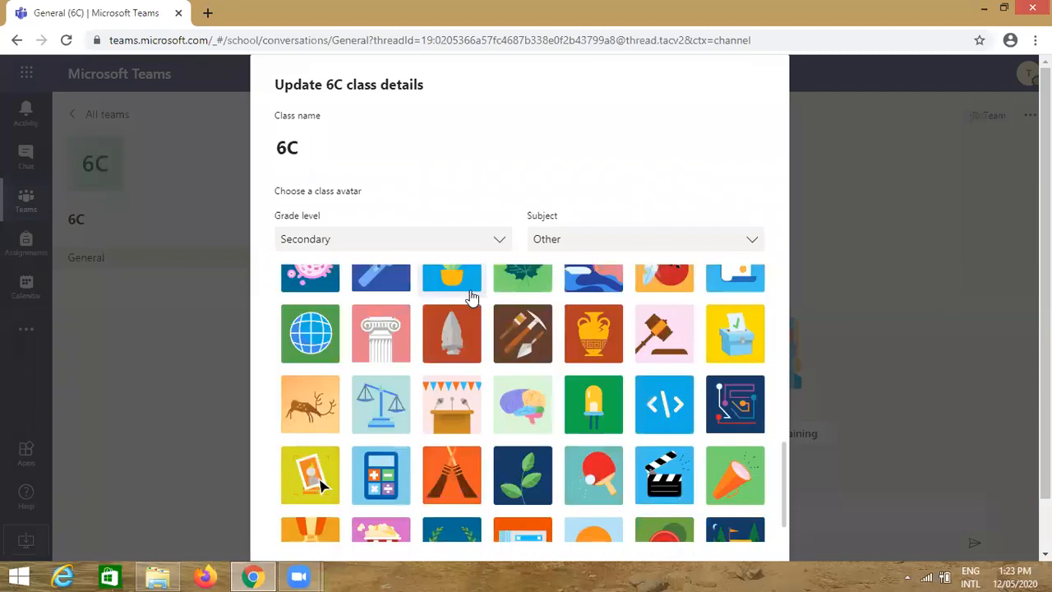
{"action": "scroll", "coordinate": [707, 526], "scroll_direction": "down", "scroll_amount": 3}
{"action": "left_click", "coordinate": [731, 526]}
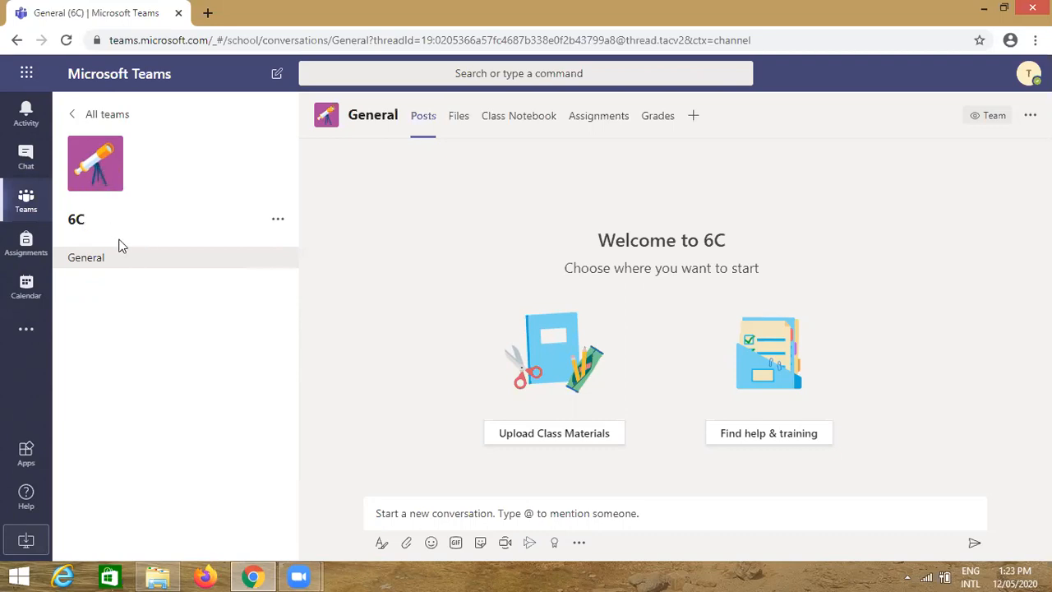
Close the 6C team options without changes and bring up Zoom's meeting window previews
{"action": "left_click", "coordinate": [277, 224]}
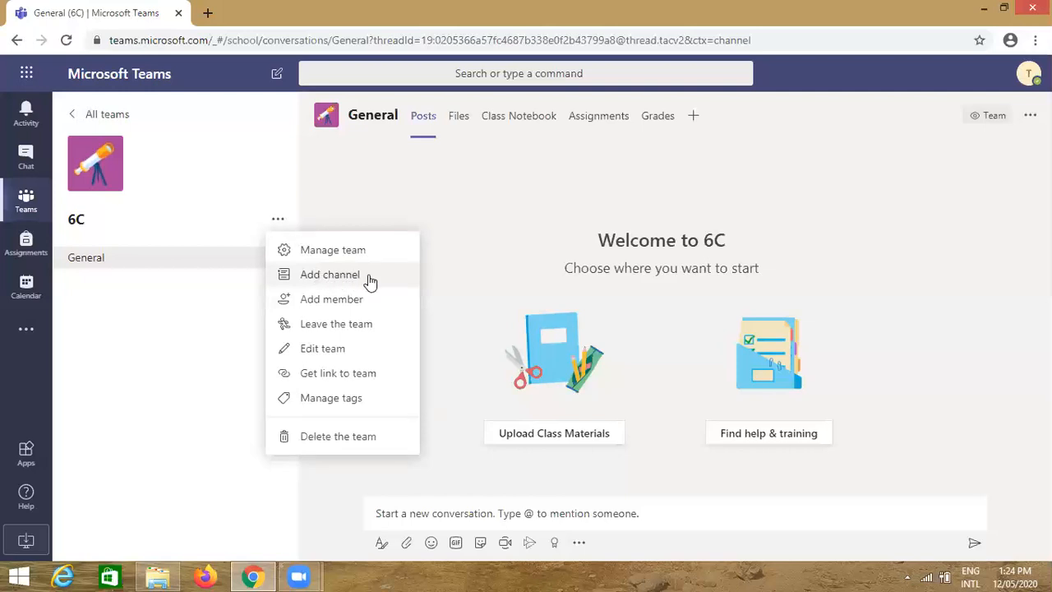
{"action": "left_click", "coordinate": [191, 297]}
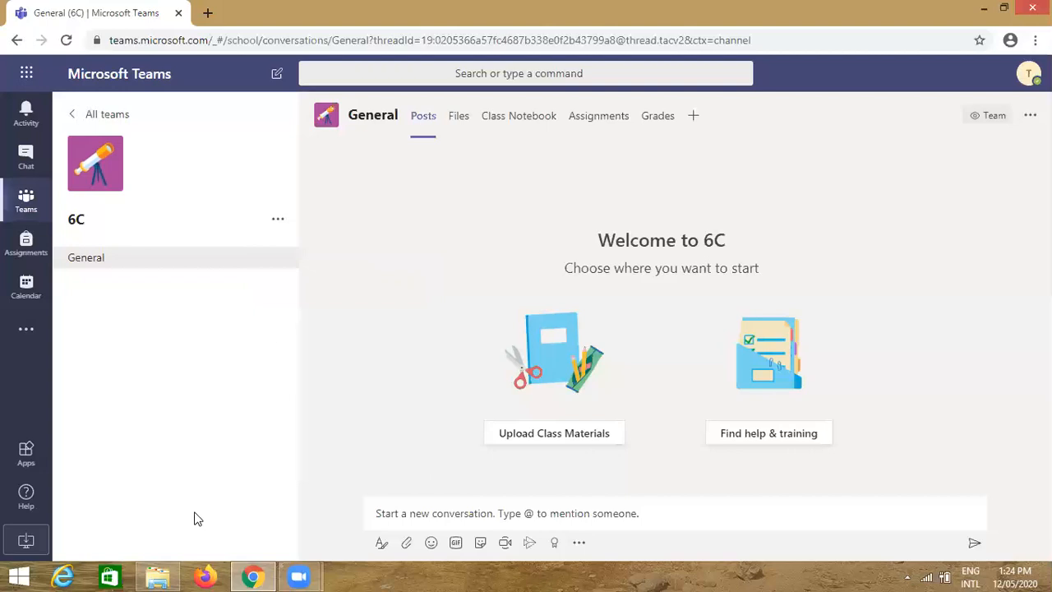
{"action": "mouse_move", "coordinate": [299, 576]}
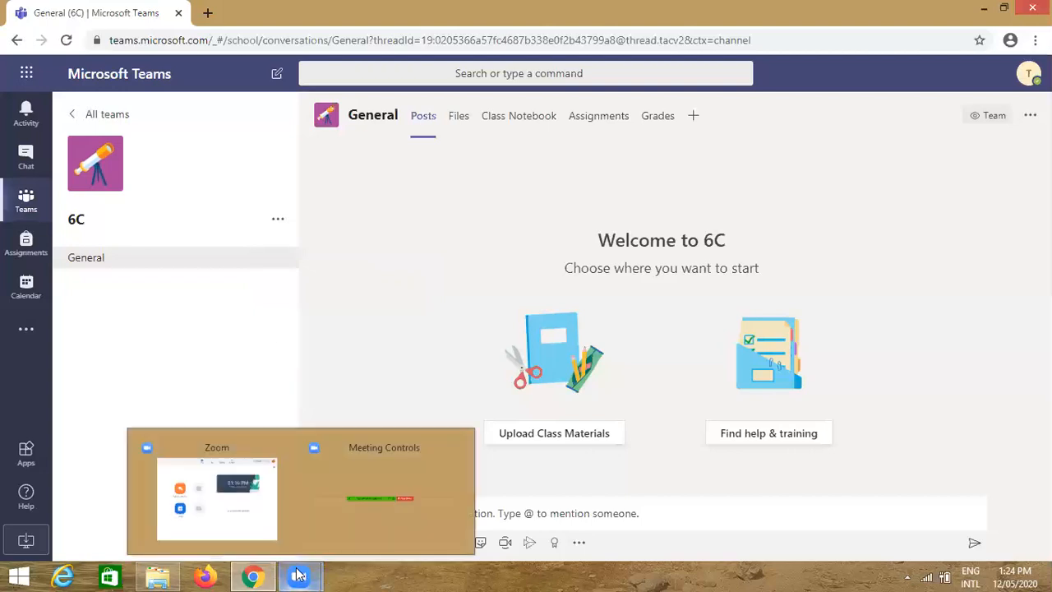
{"action": "mouse_move", "coordinate": [354, 467]}
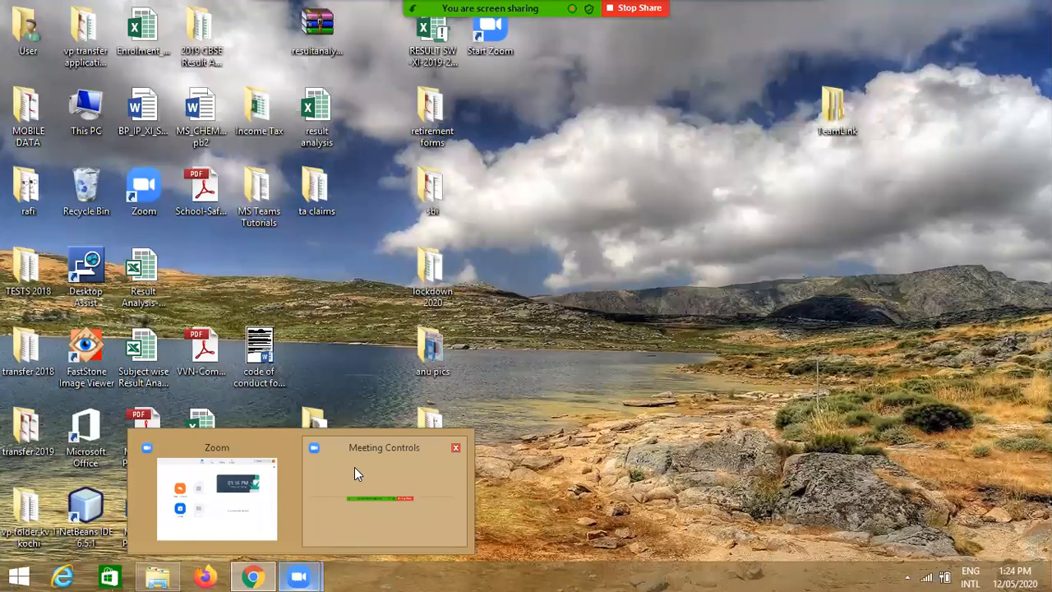